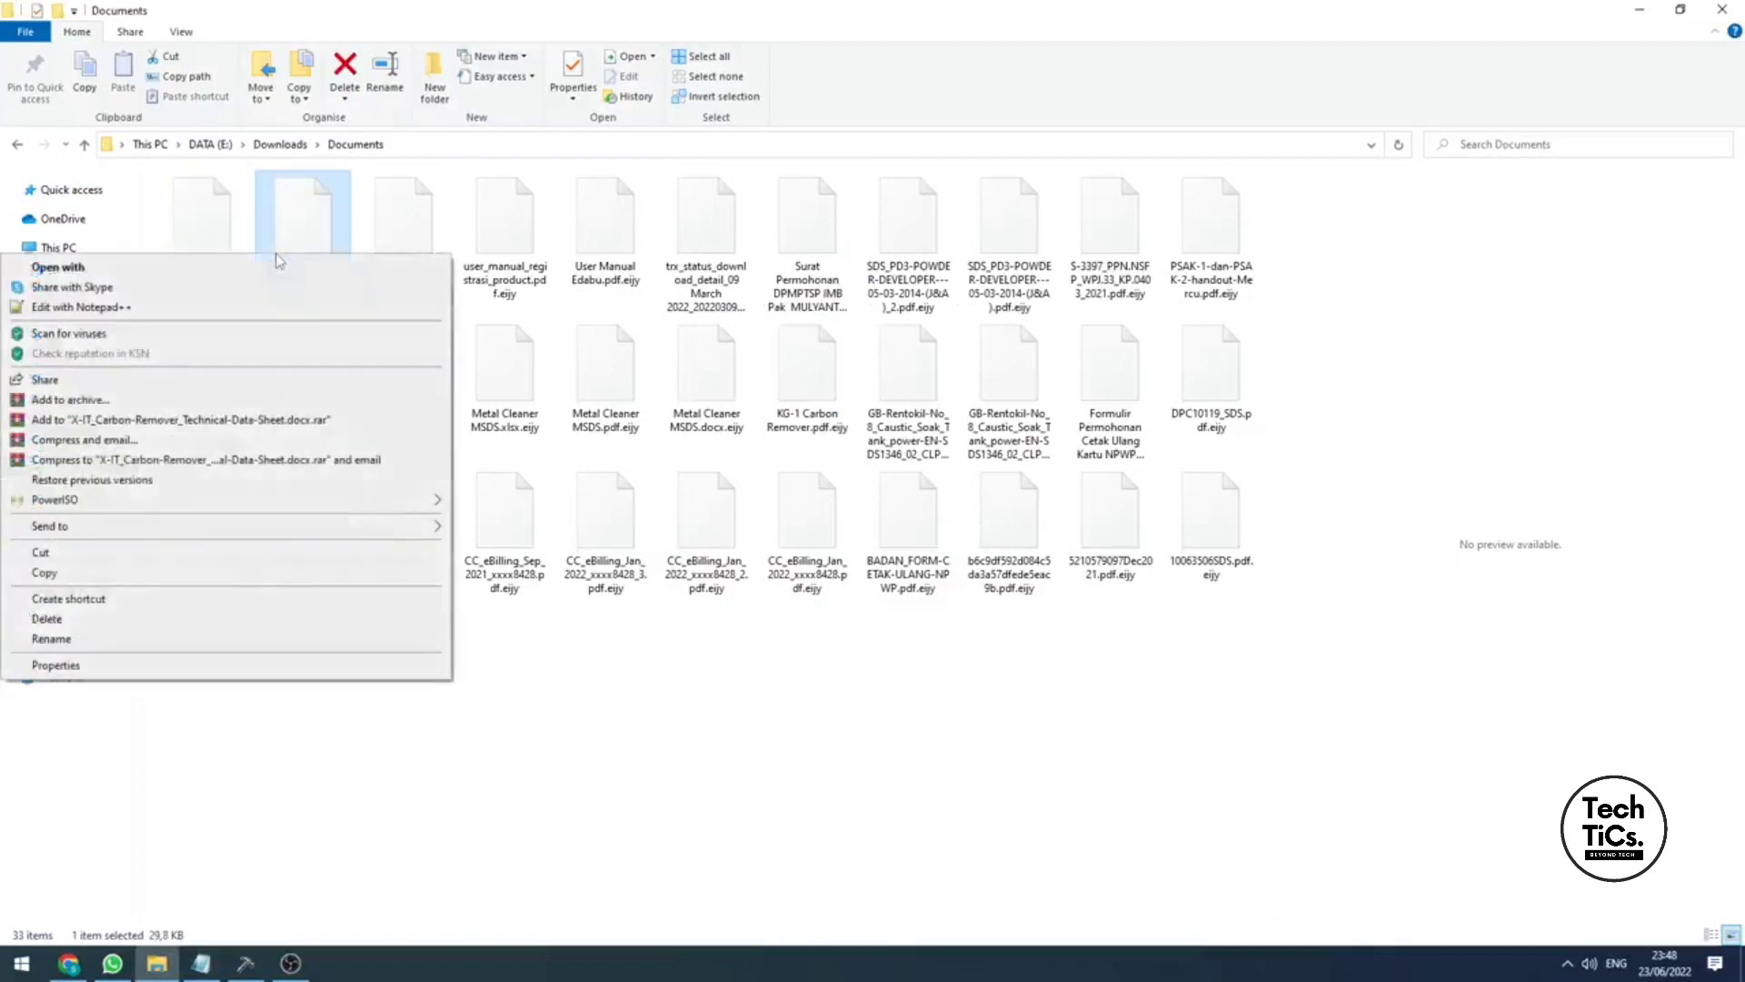
Check the encrypted .eijy files in the Documents folder and decrypt their folder on drive E: with the Decryption tool
double_click(283, 220)
click(421, 241)
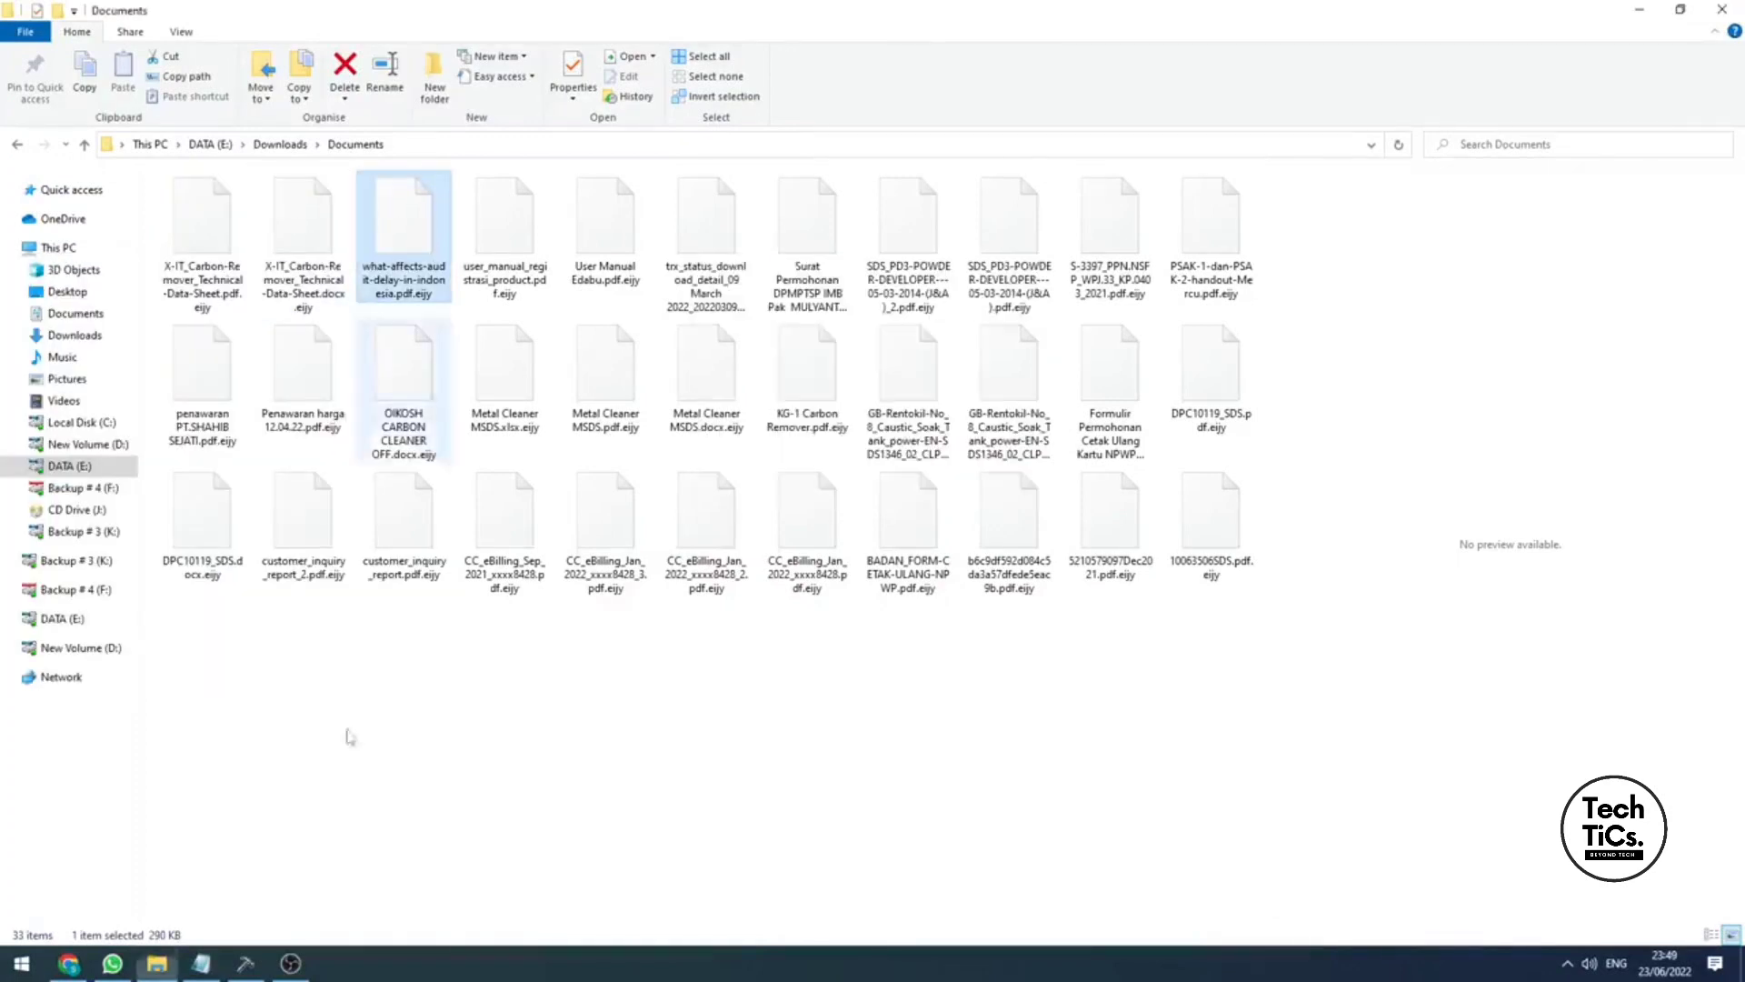
click(255, 963)
click(1259, 774)
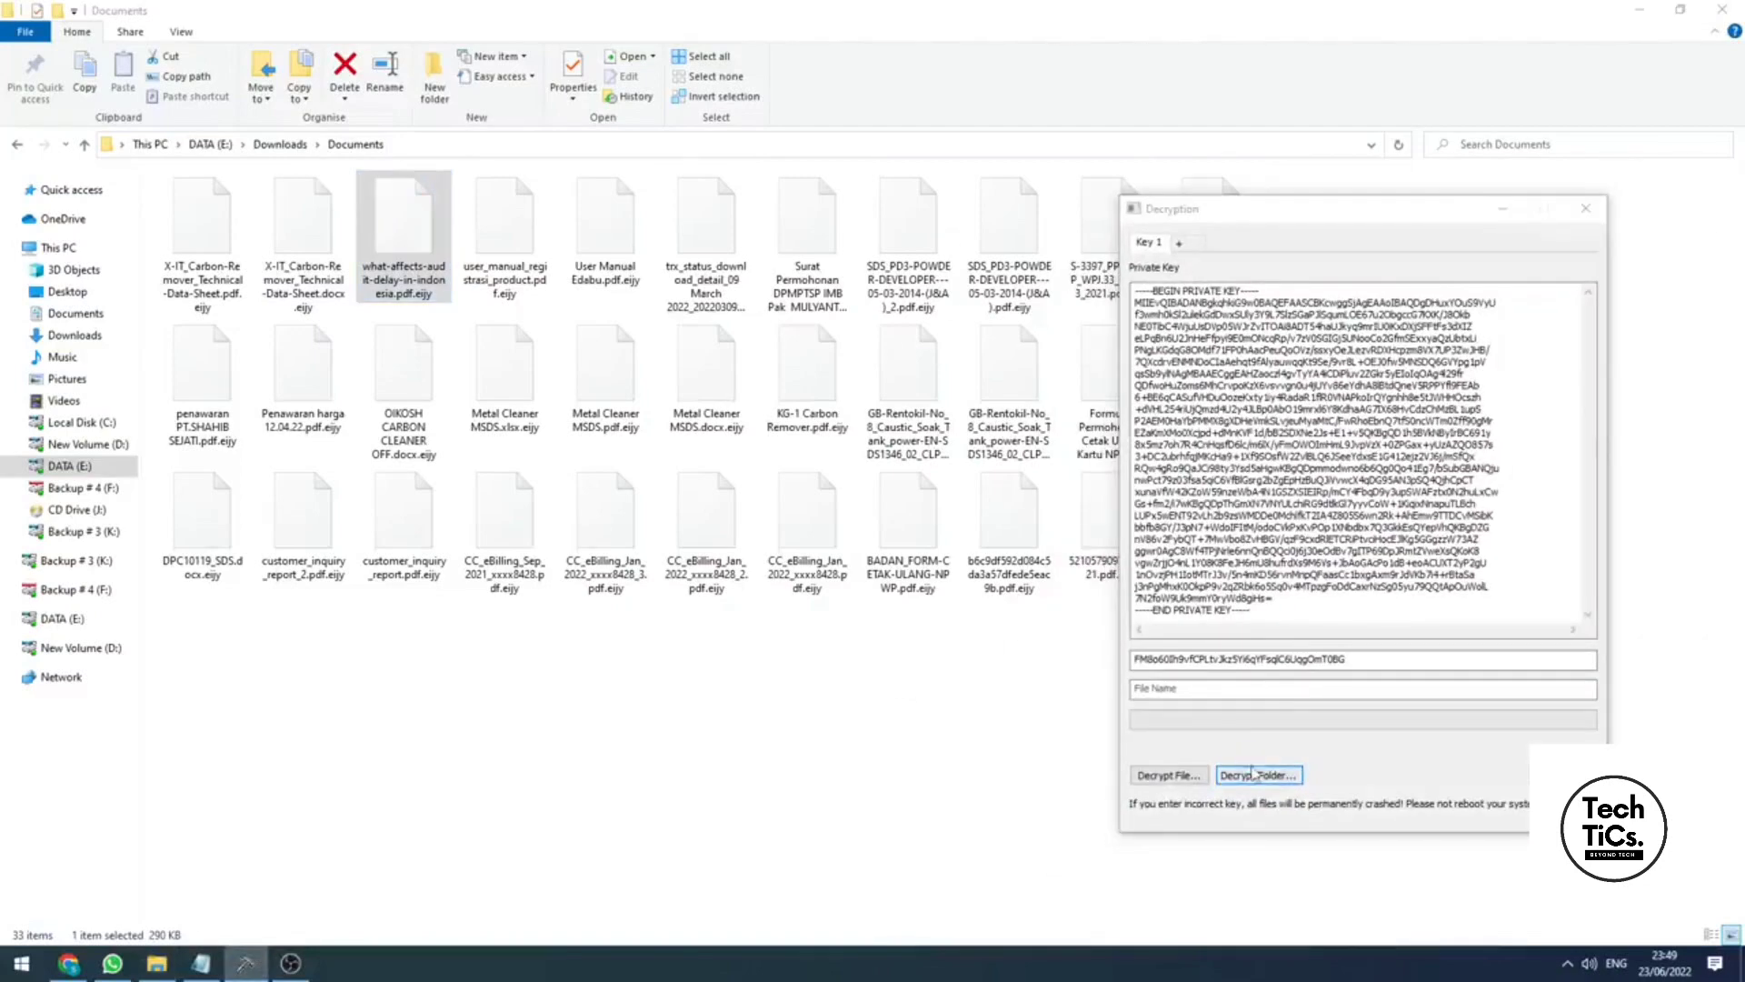
click(1076, 273)
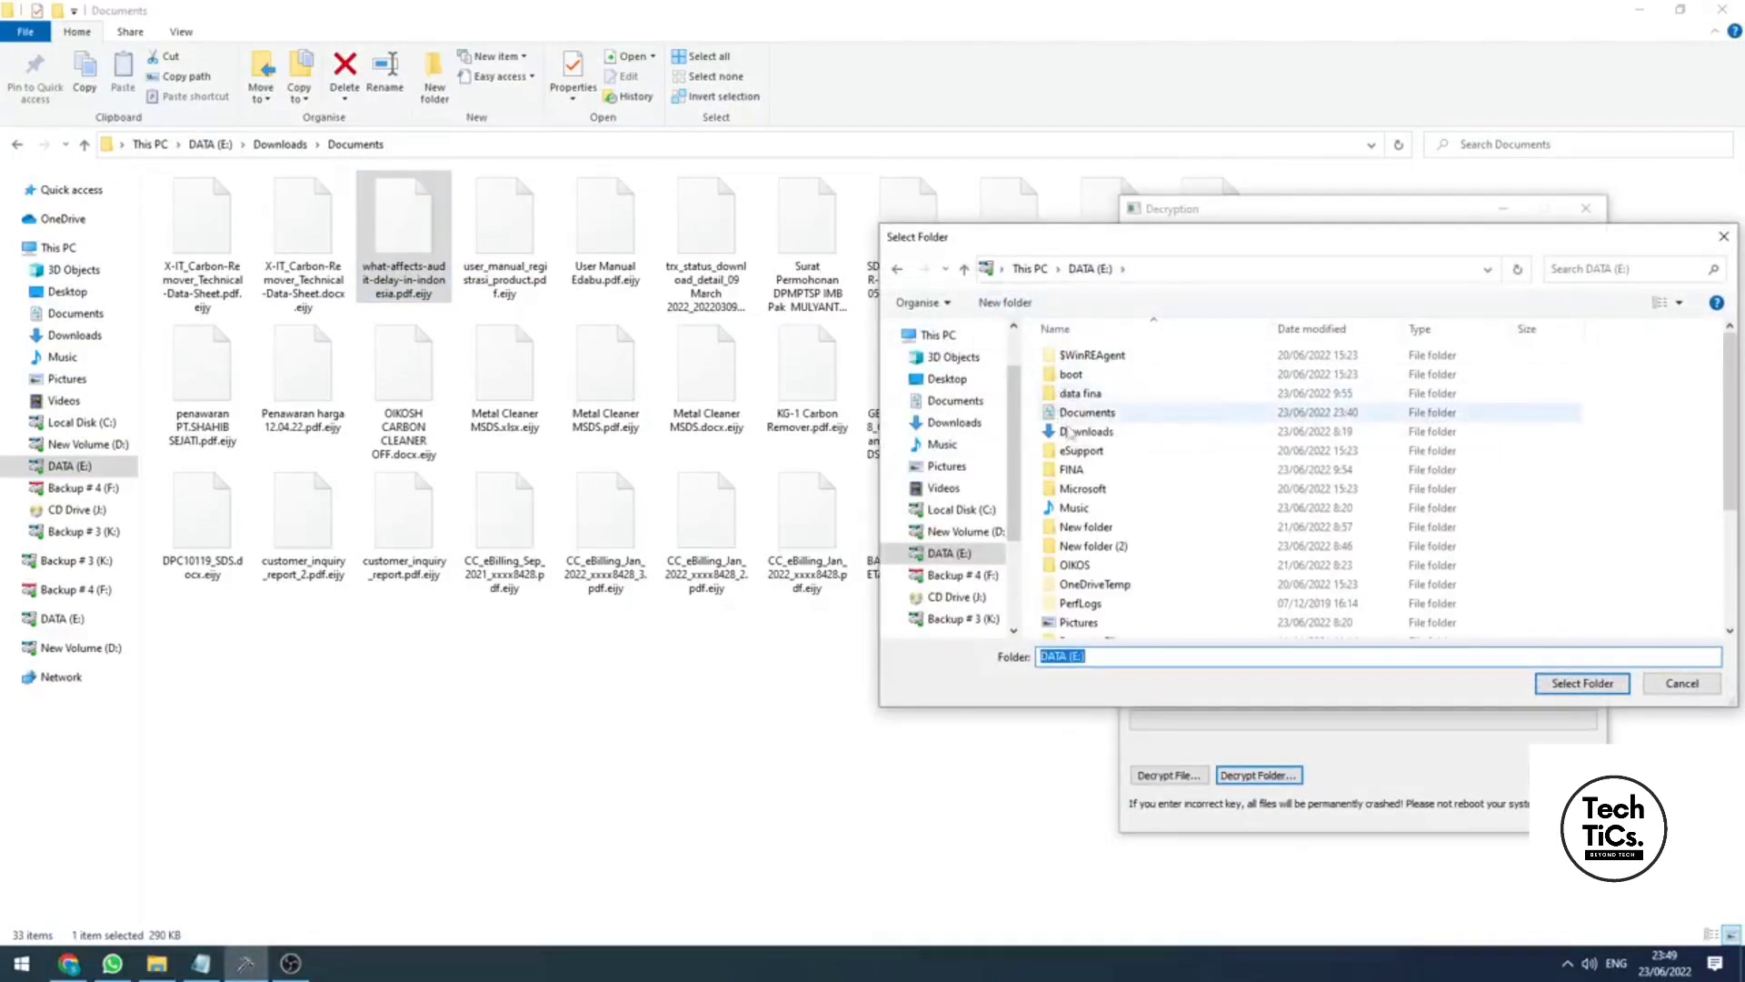
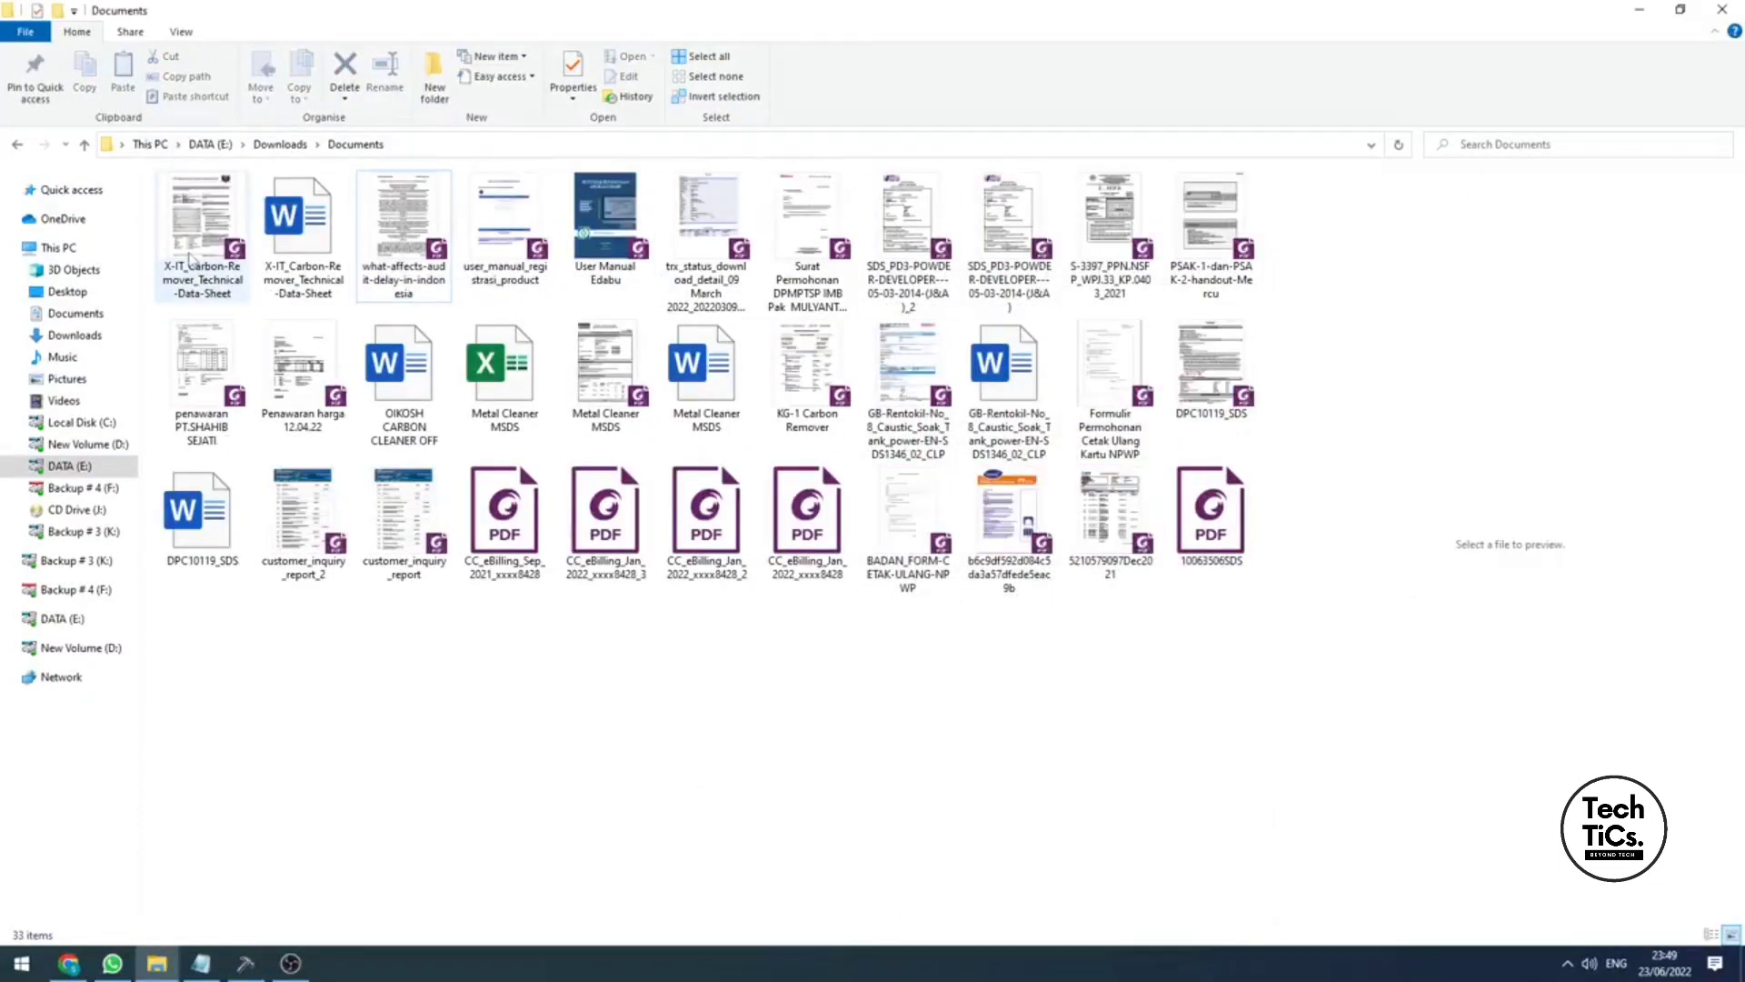
View the decrypted X-IT_Carbon-Remover_Technical-Data-Sheet PDF and close it
double_click(193, 227)
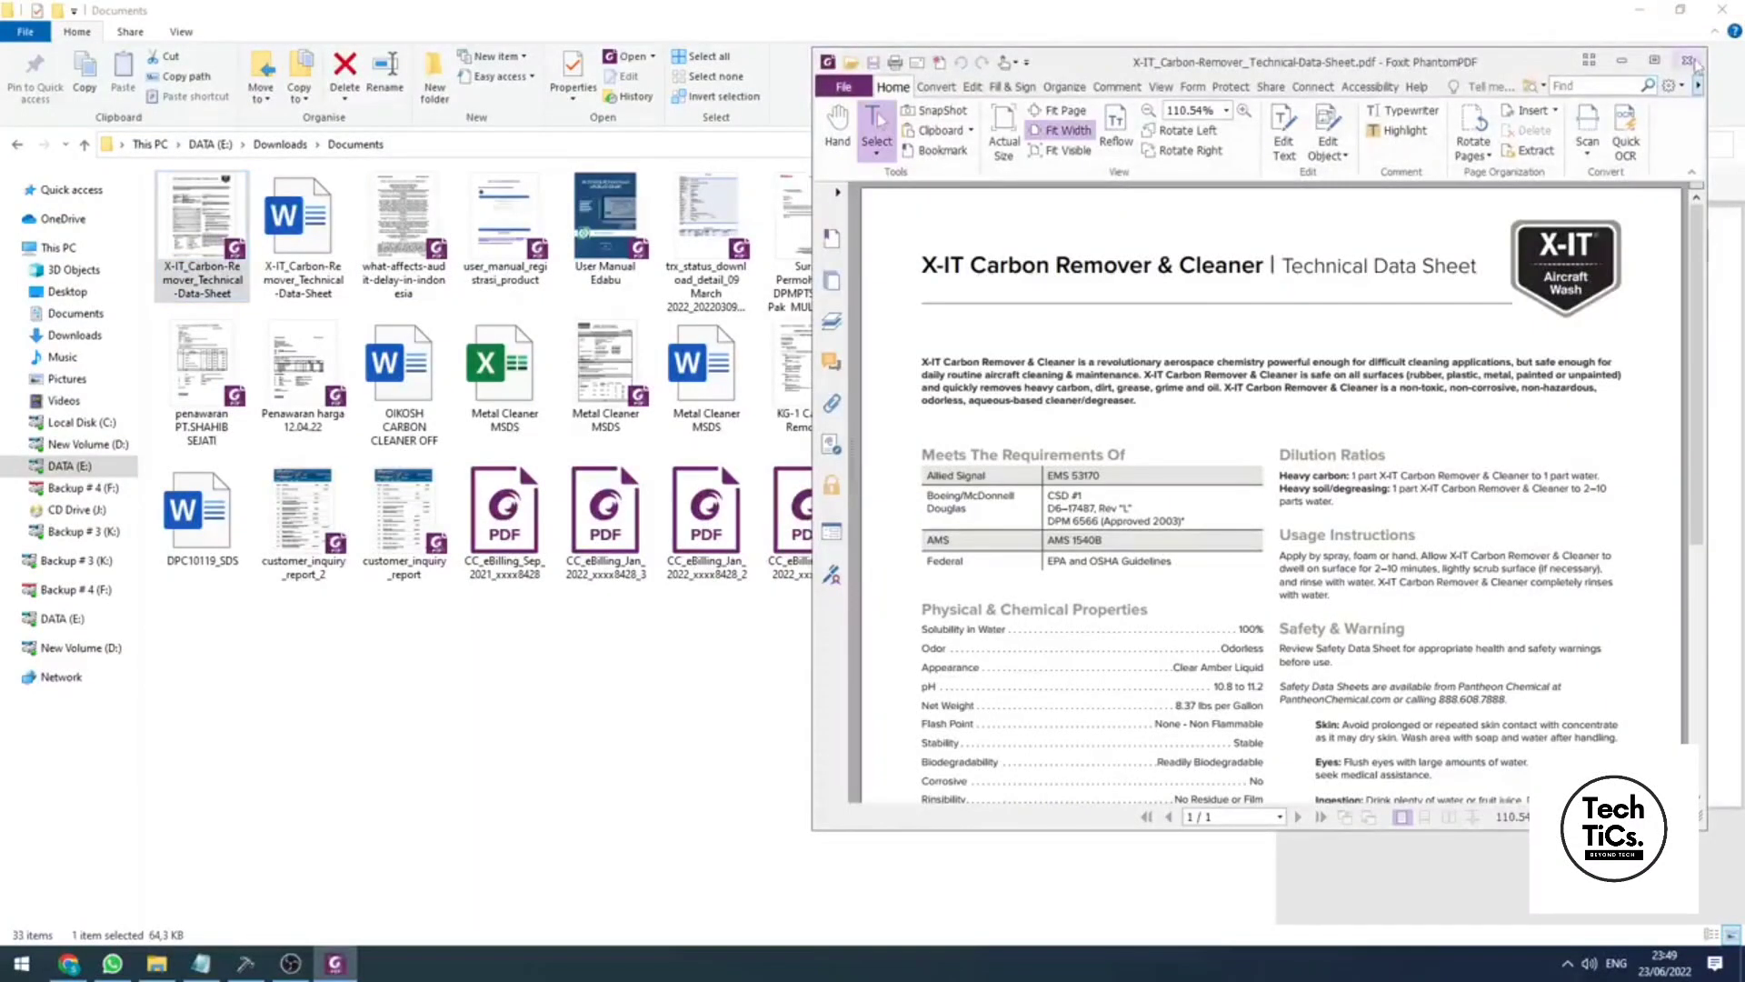
click(1689, 61)
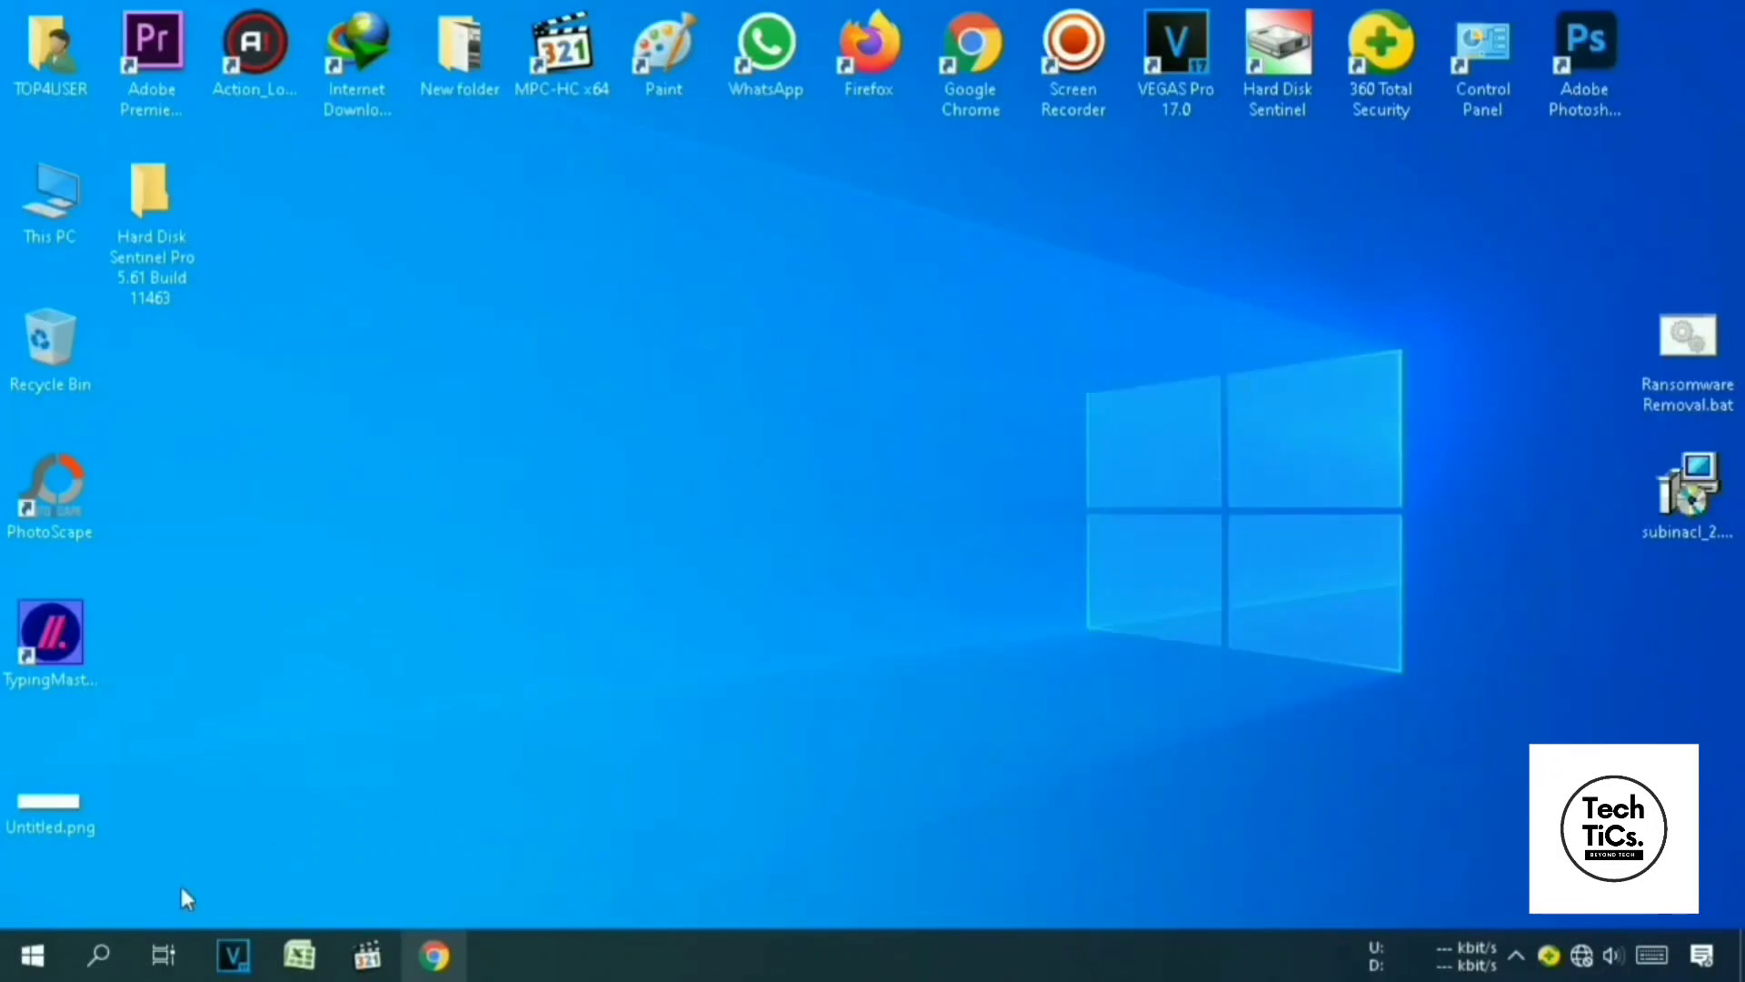
Find File Explorer Options by searching for "folder options" and set it to show hidden files, folders, and drives
click(115, 957)
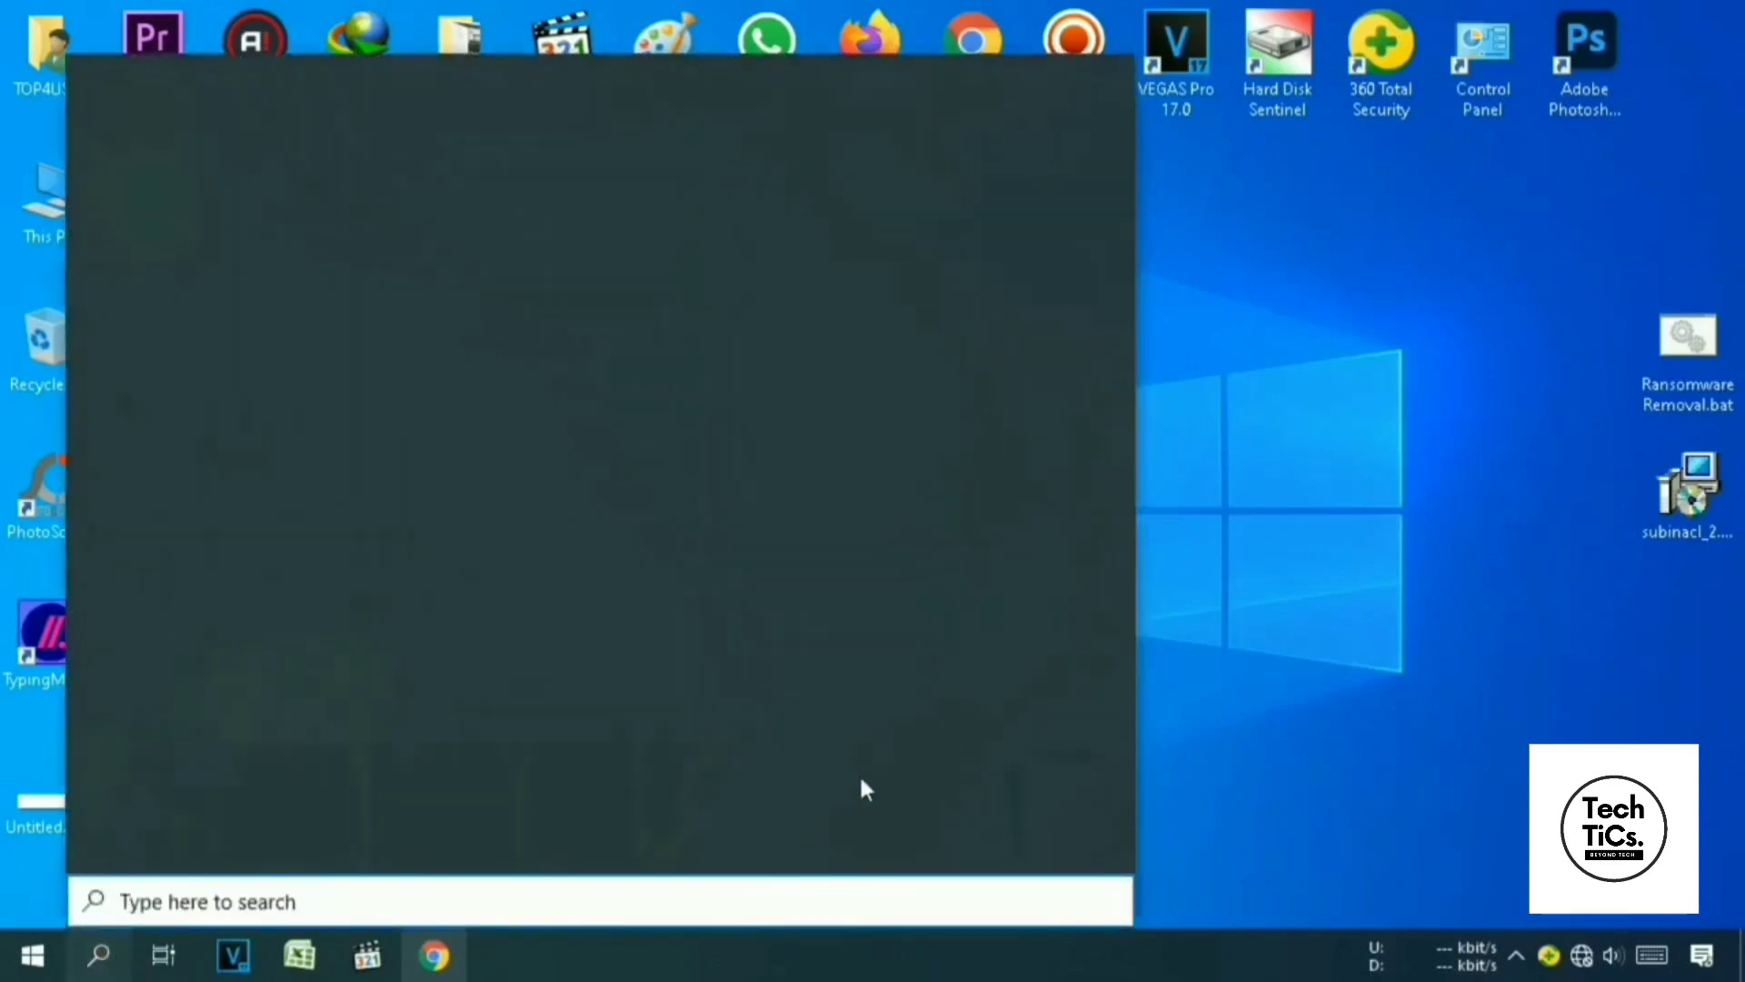
text(folder)
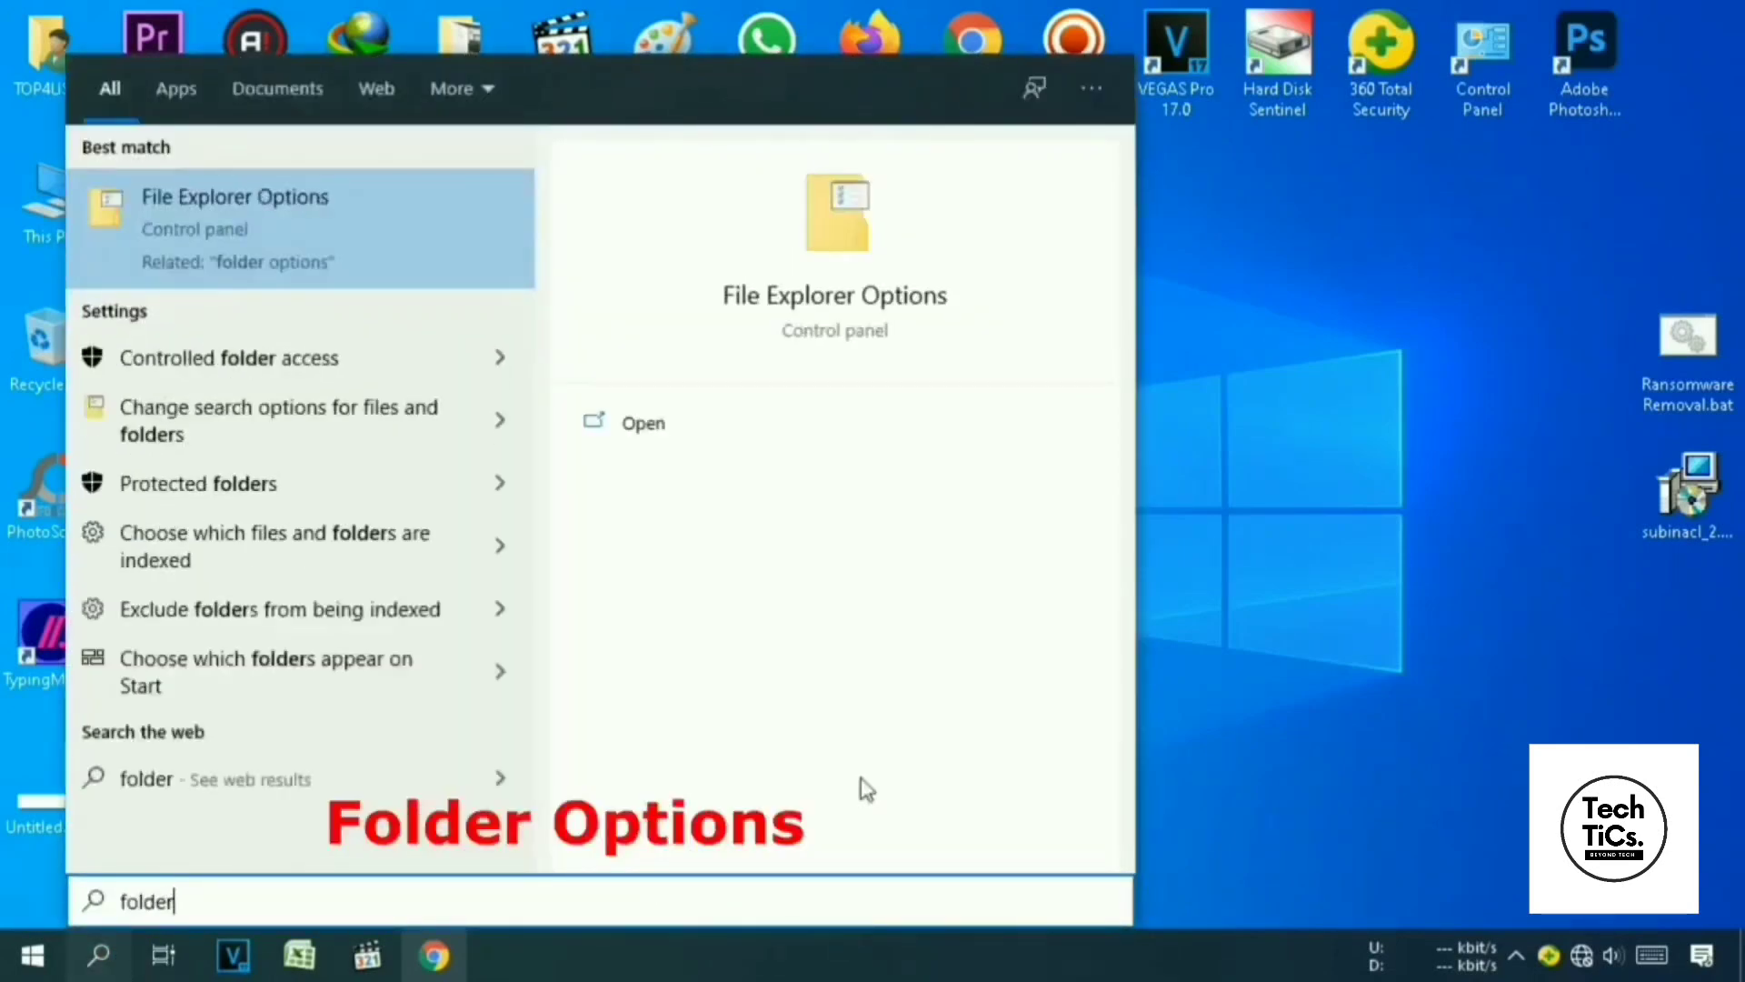
text( options)
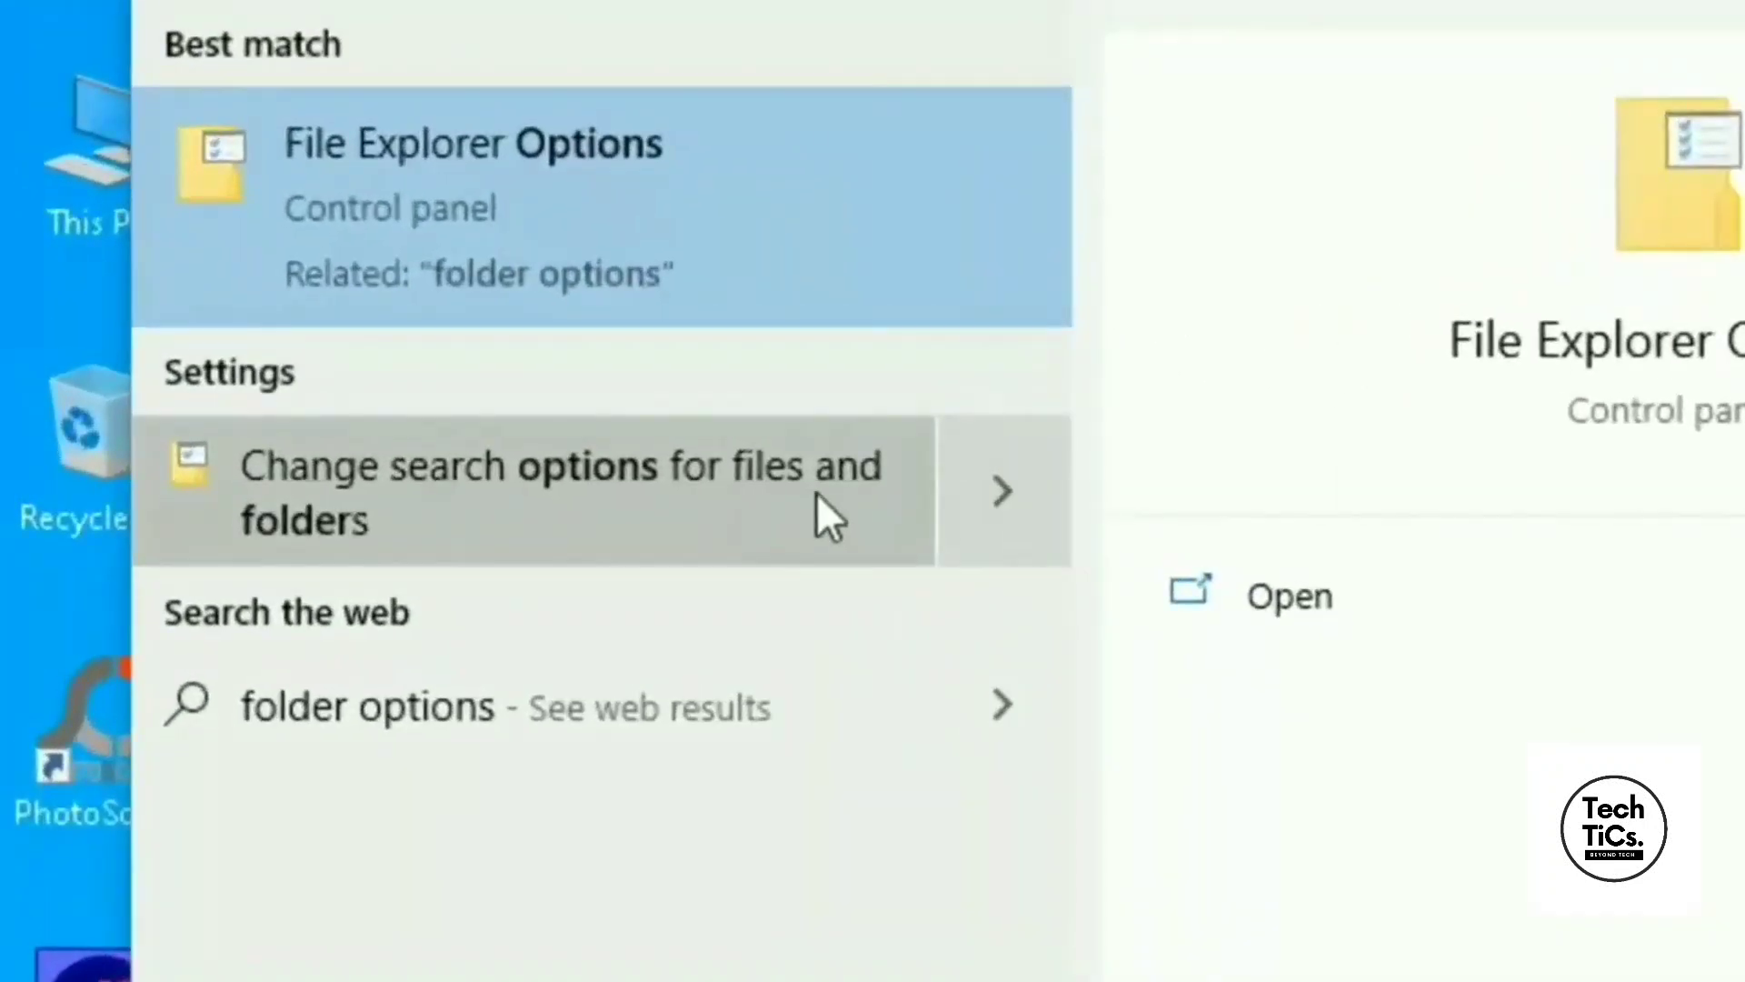
click(647, 509)
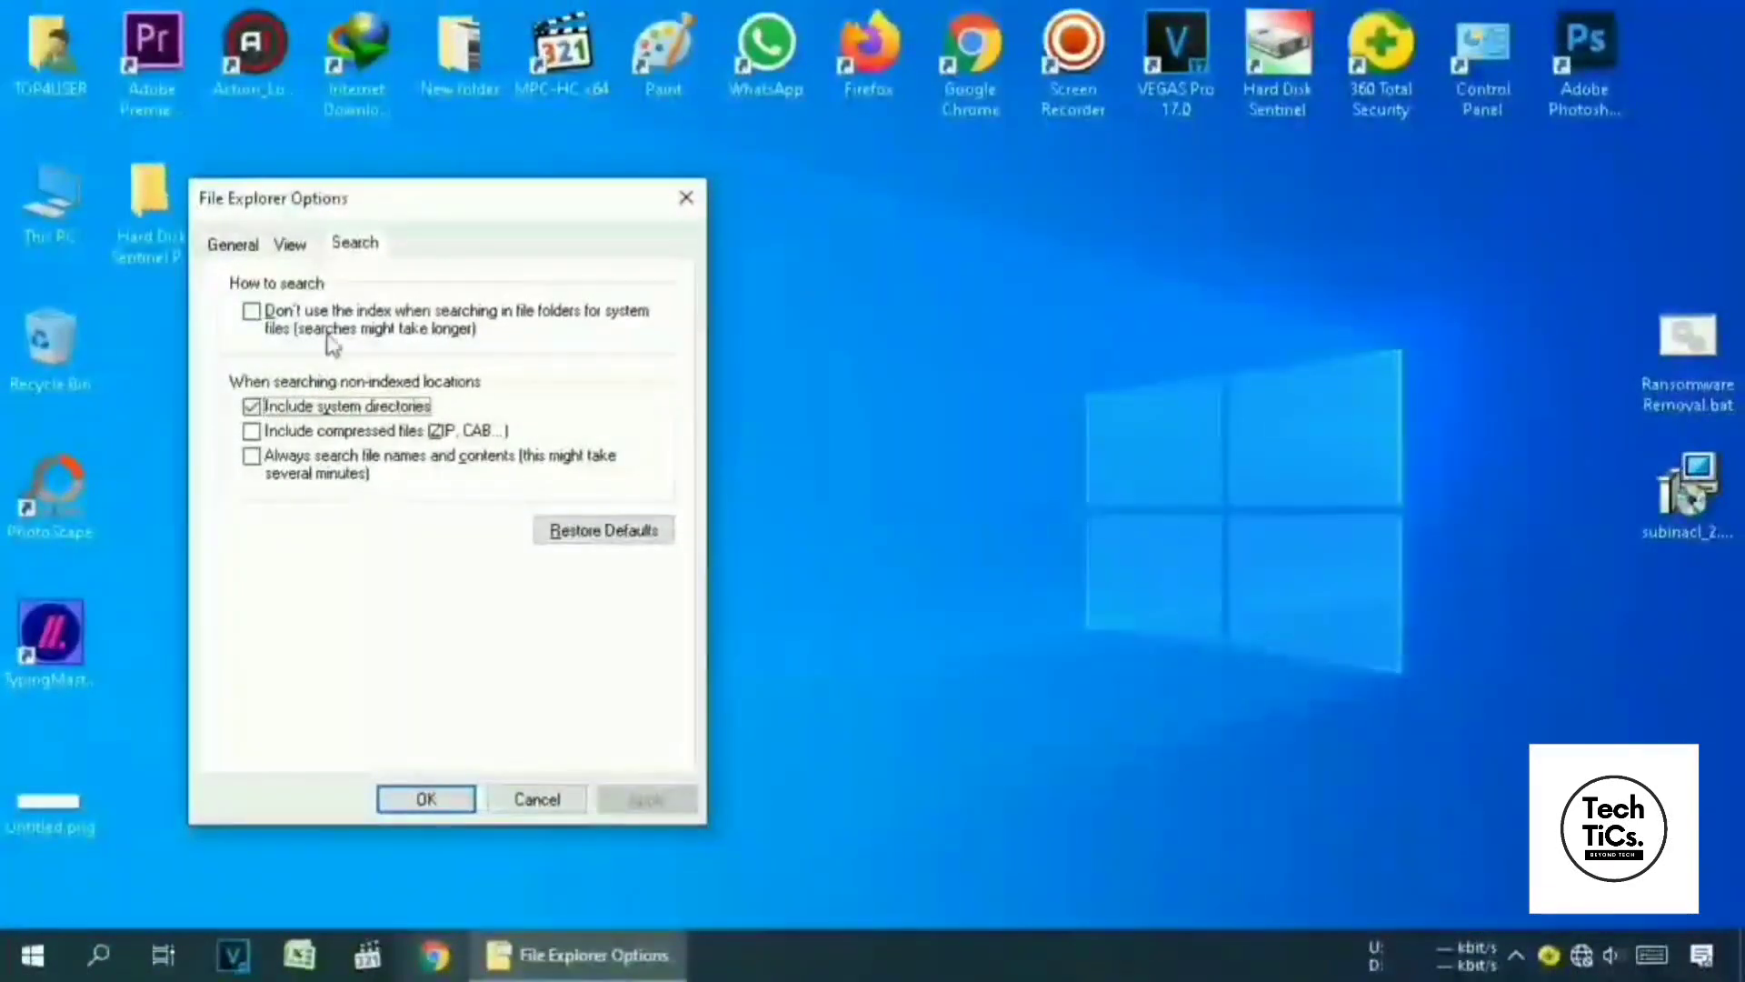
drag(304, 198, 436, 198)
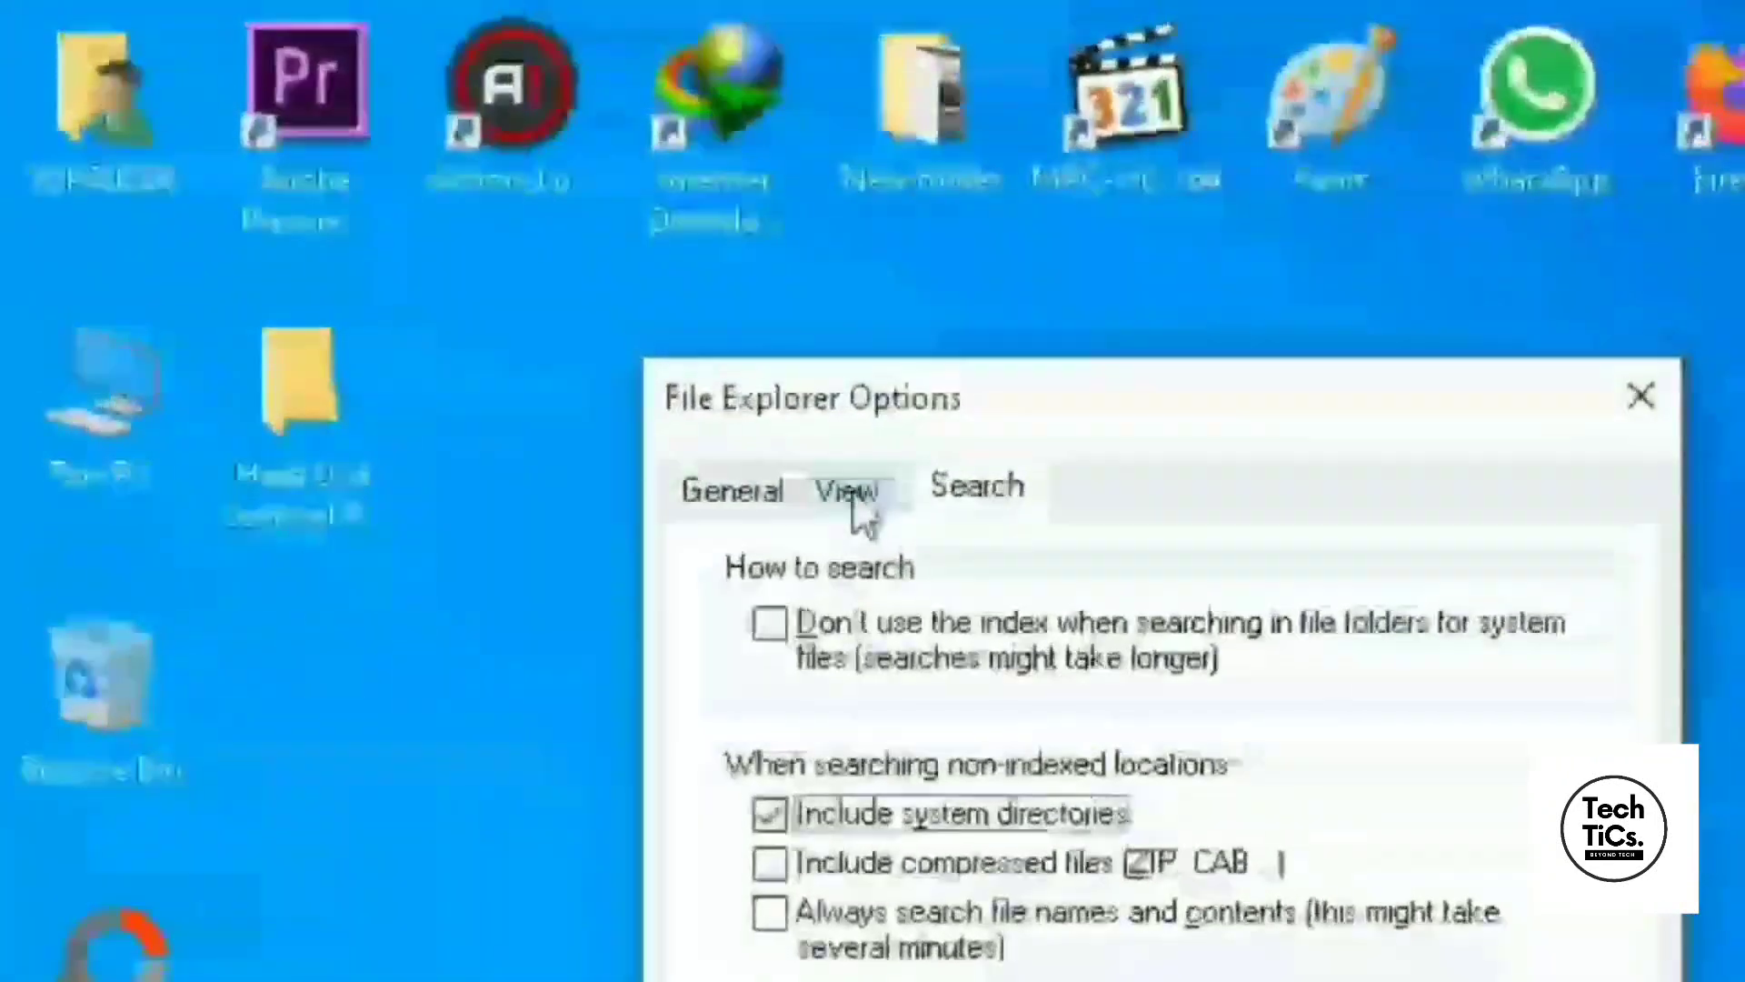
click(423, 245)
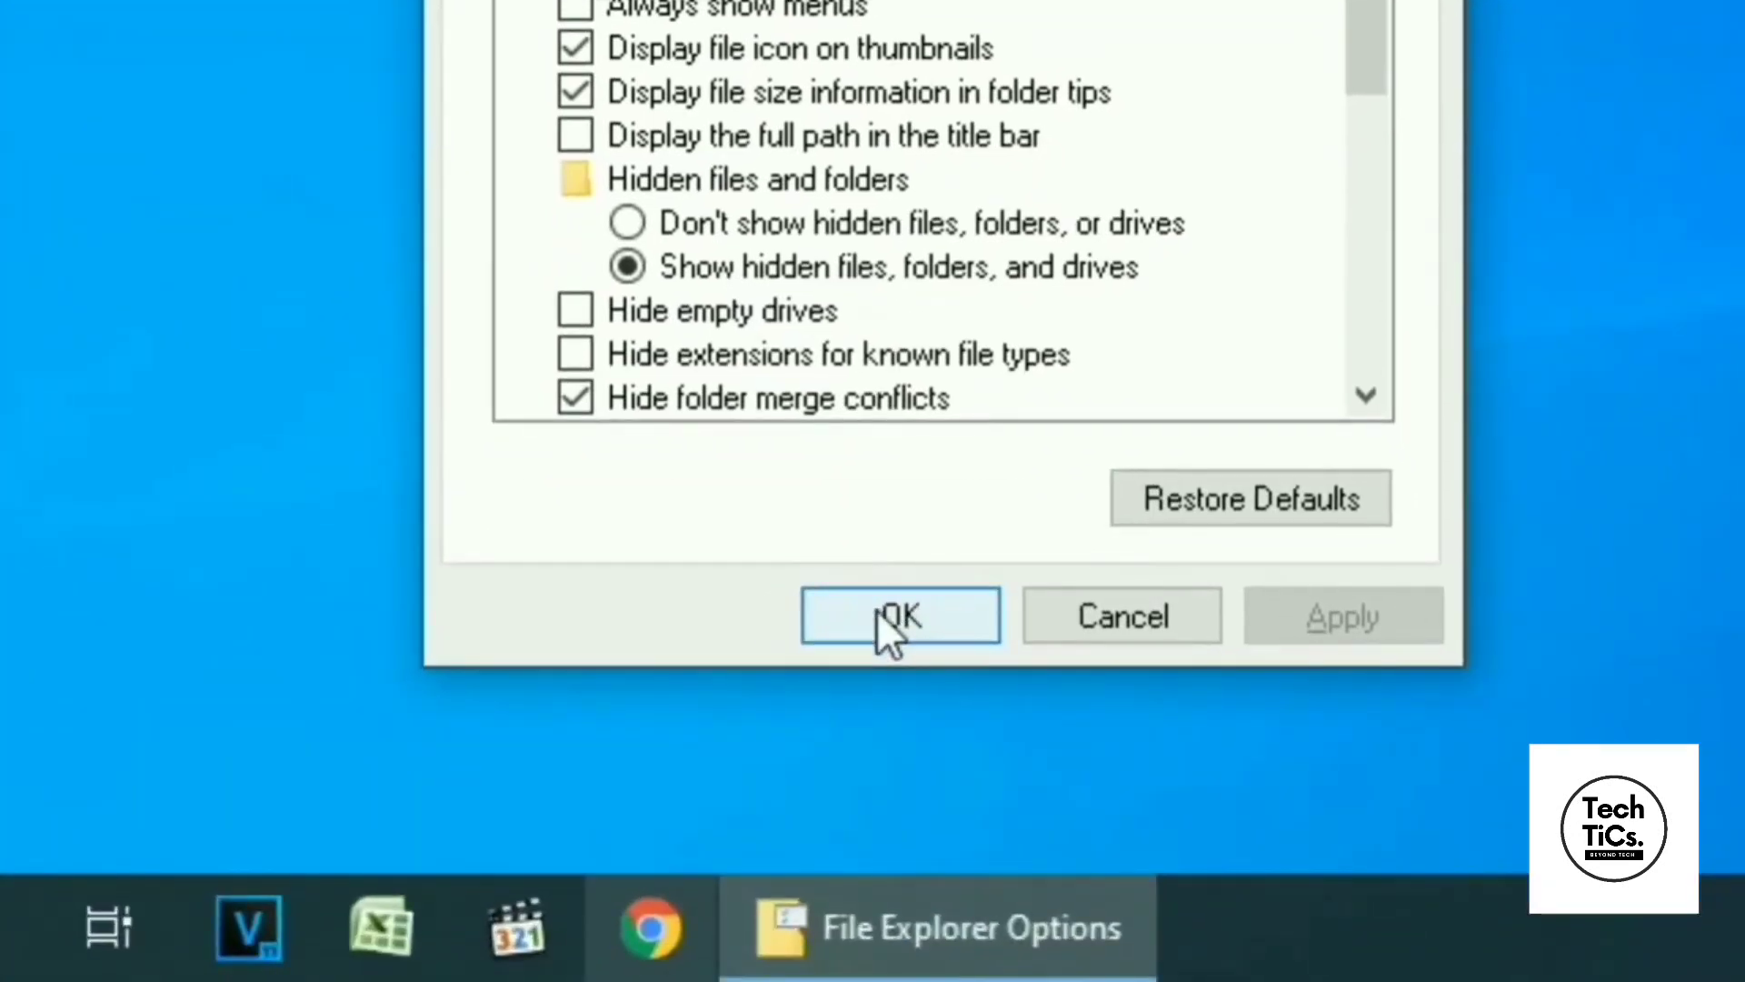
click(895, 830)
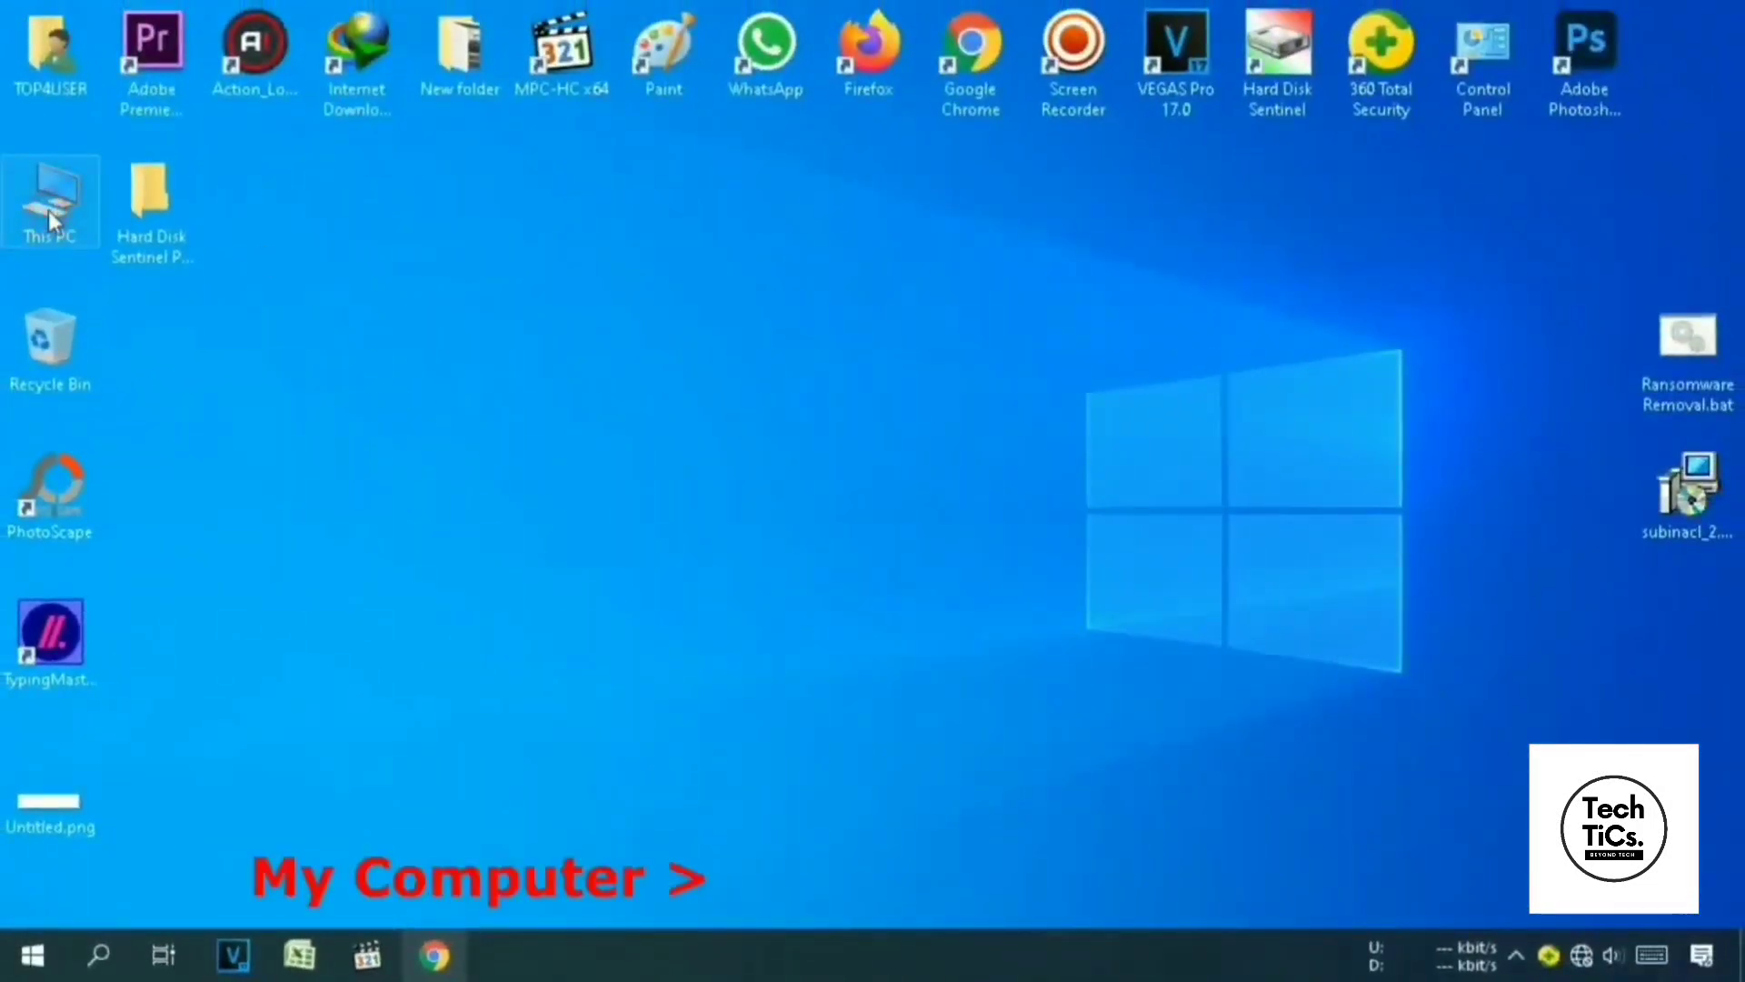
Go to the folder C:\Windows\System32\drivers\etc
double_click(51, 218)
double_click(362, 534)
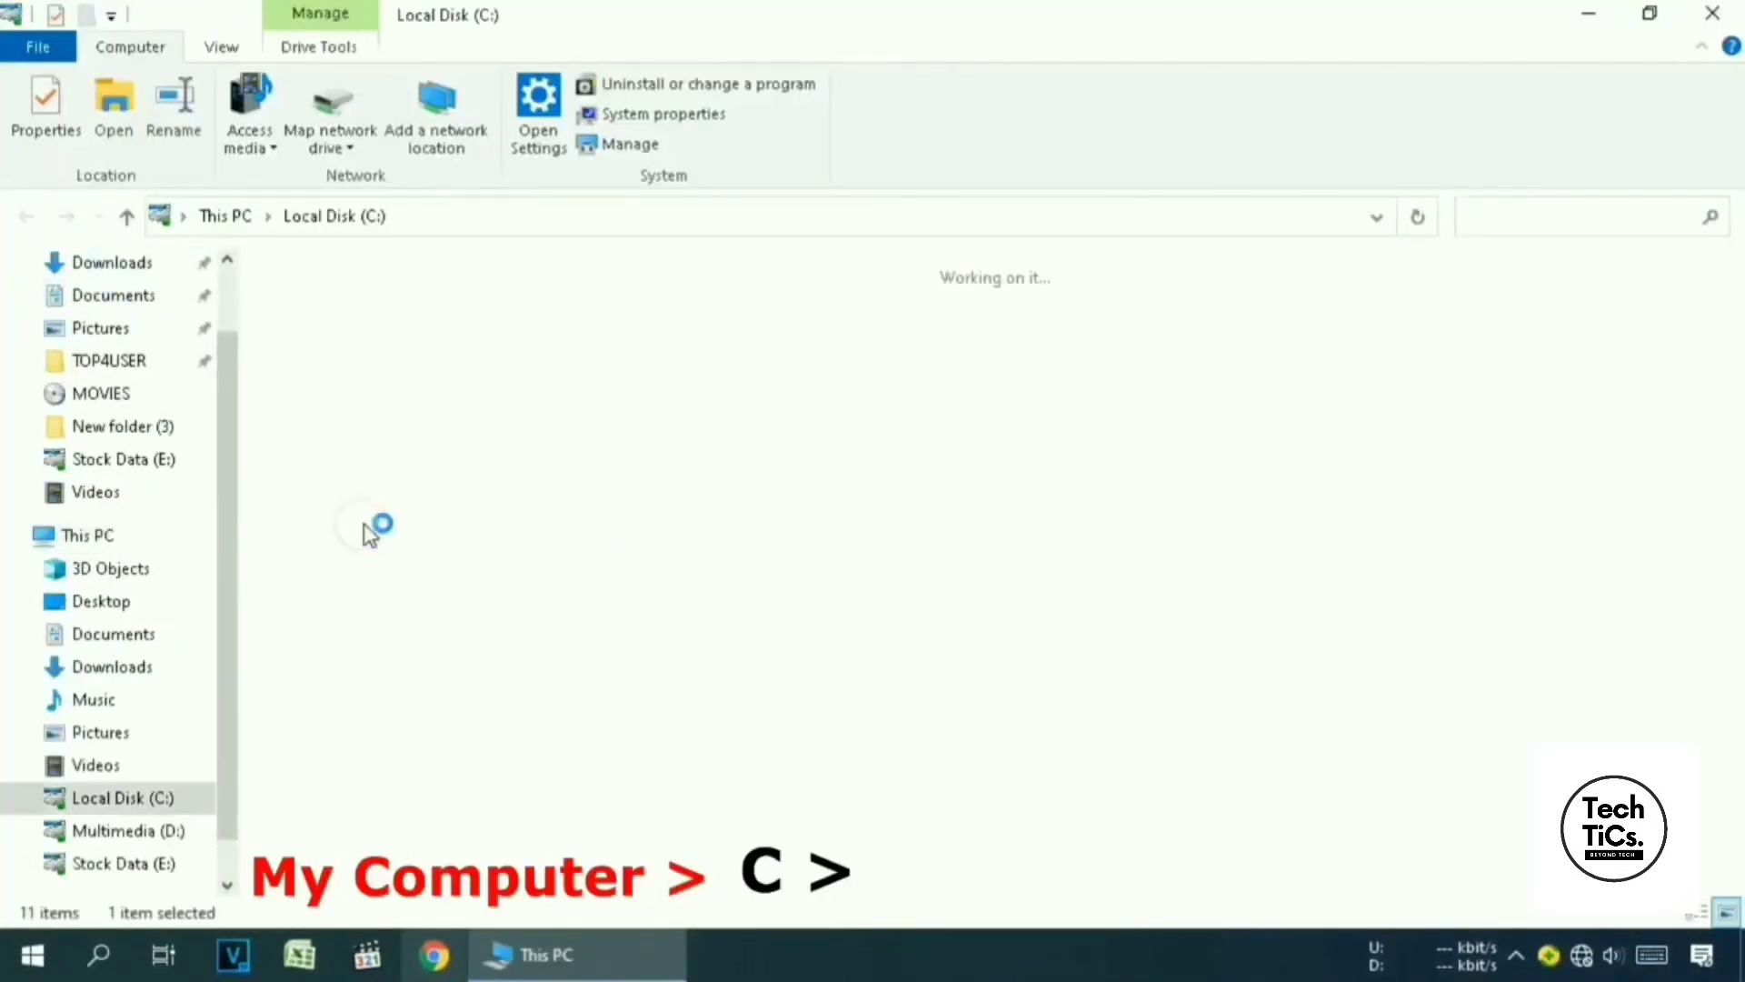
double_click(904, 523)
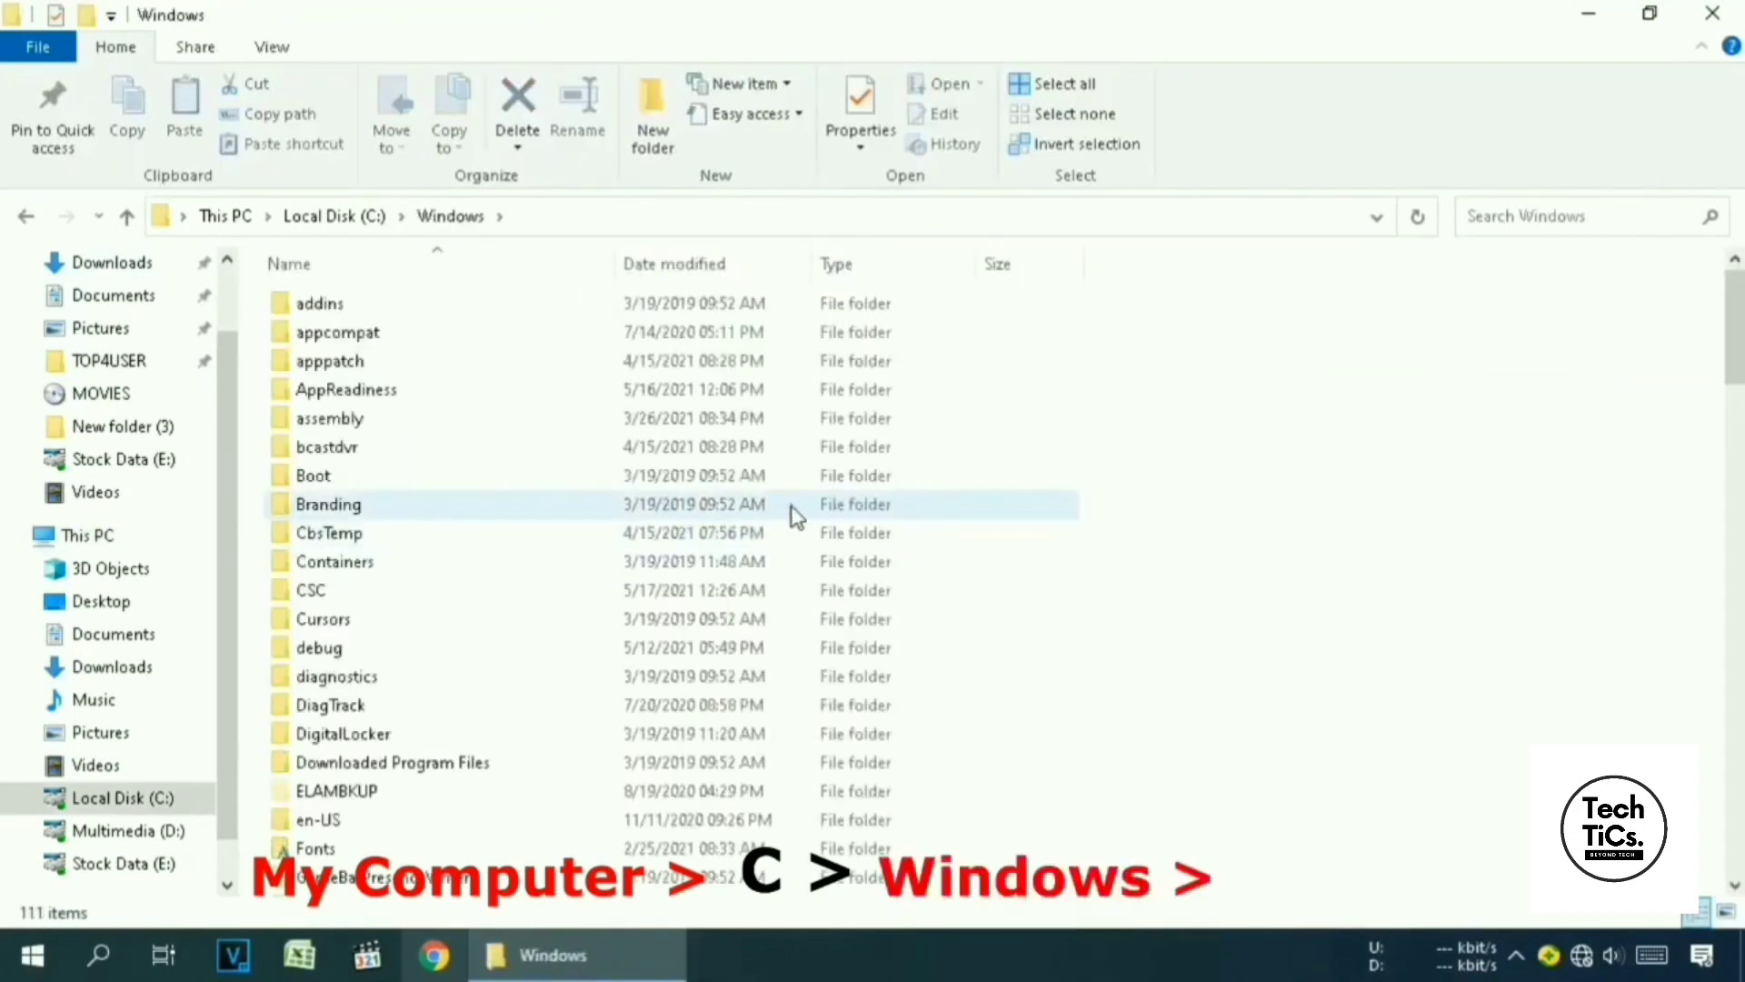
key(s)
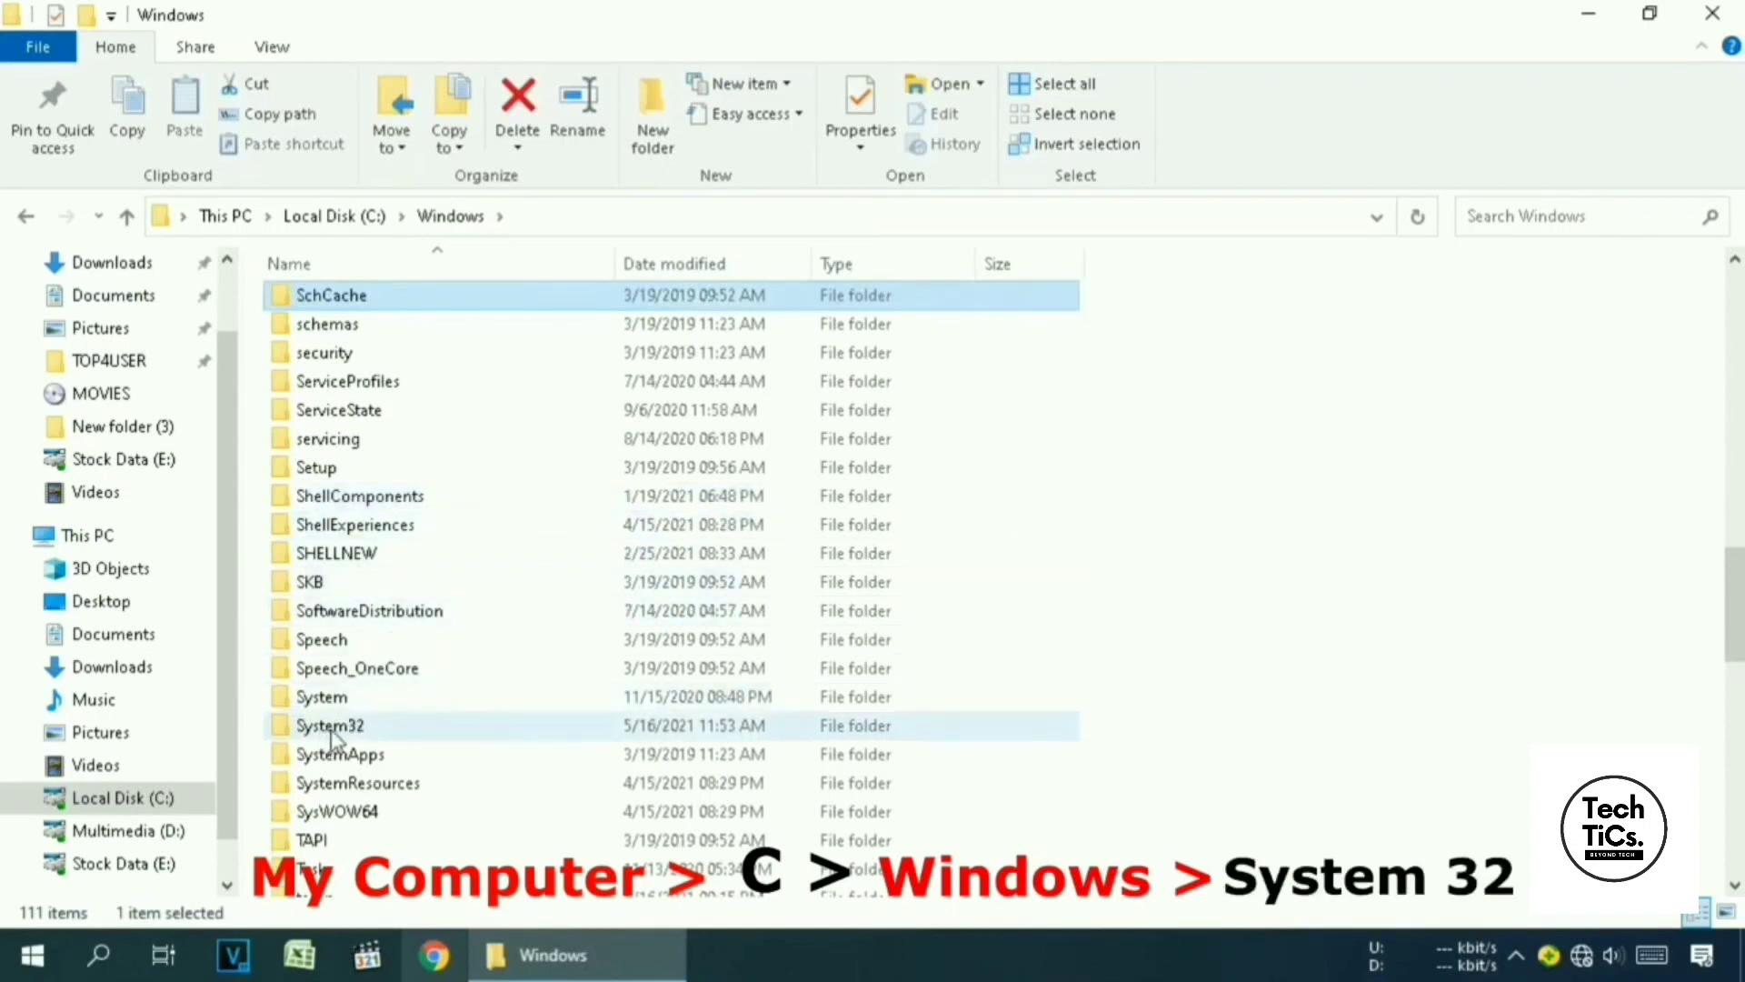
double_click(472, 722)
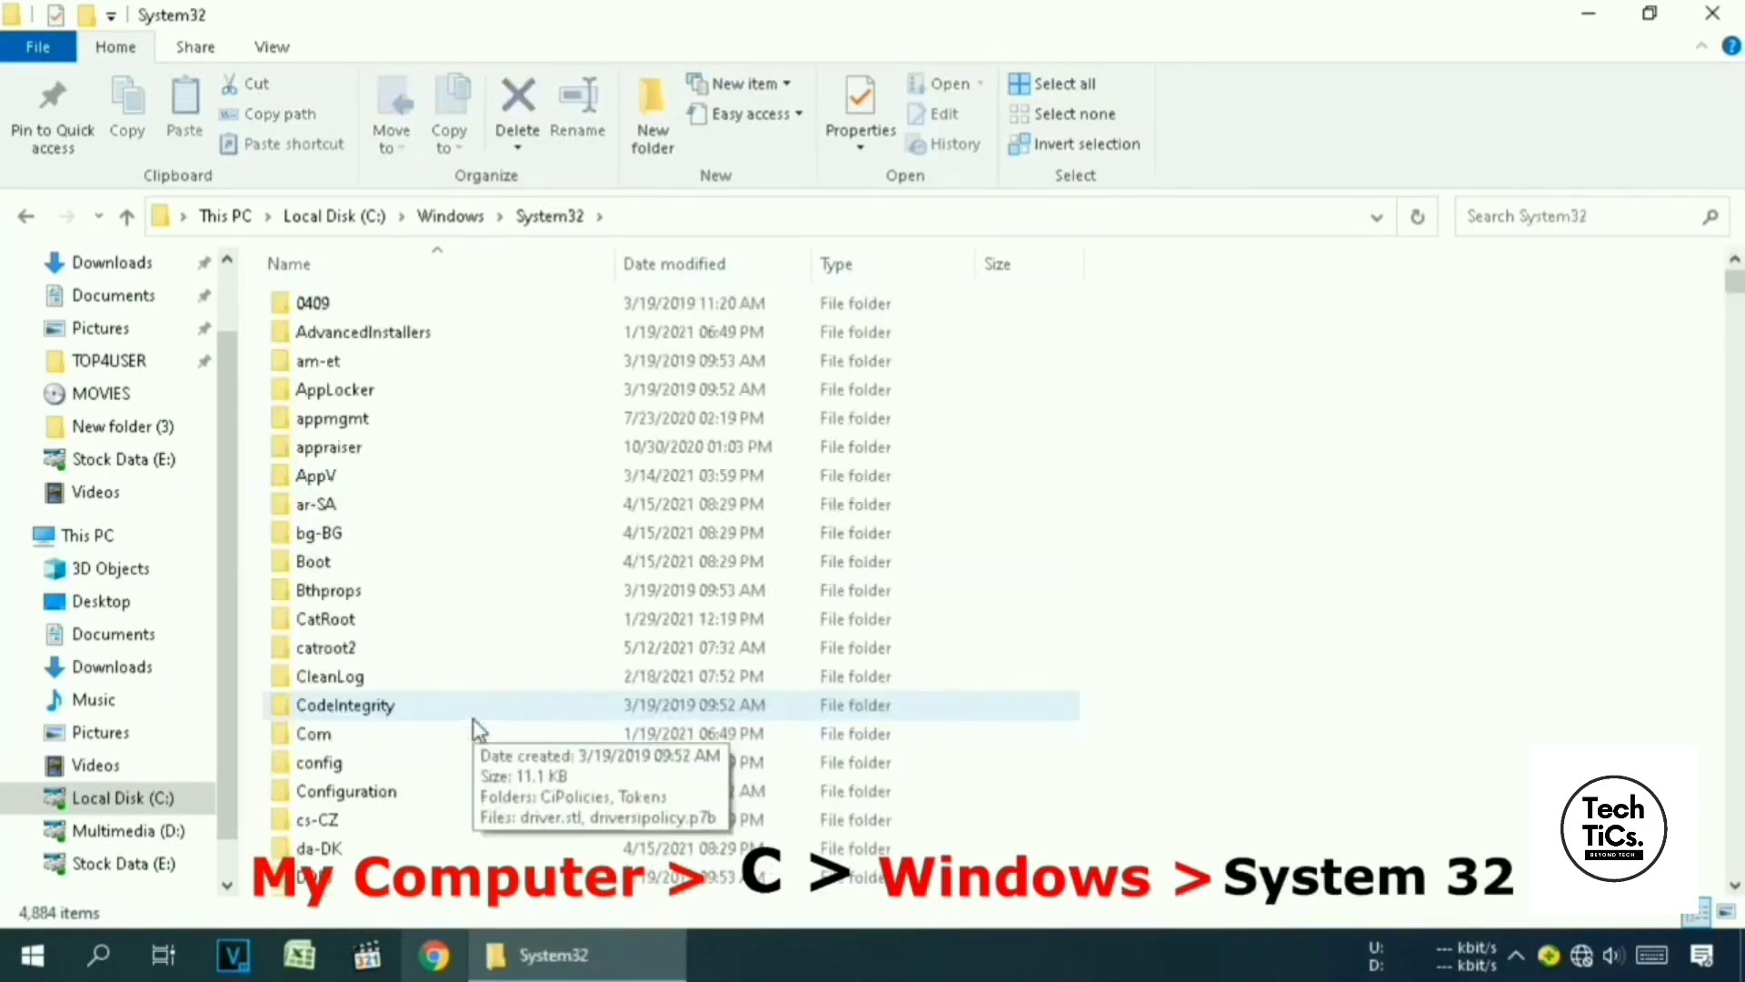
click(511, 668)
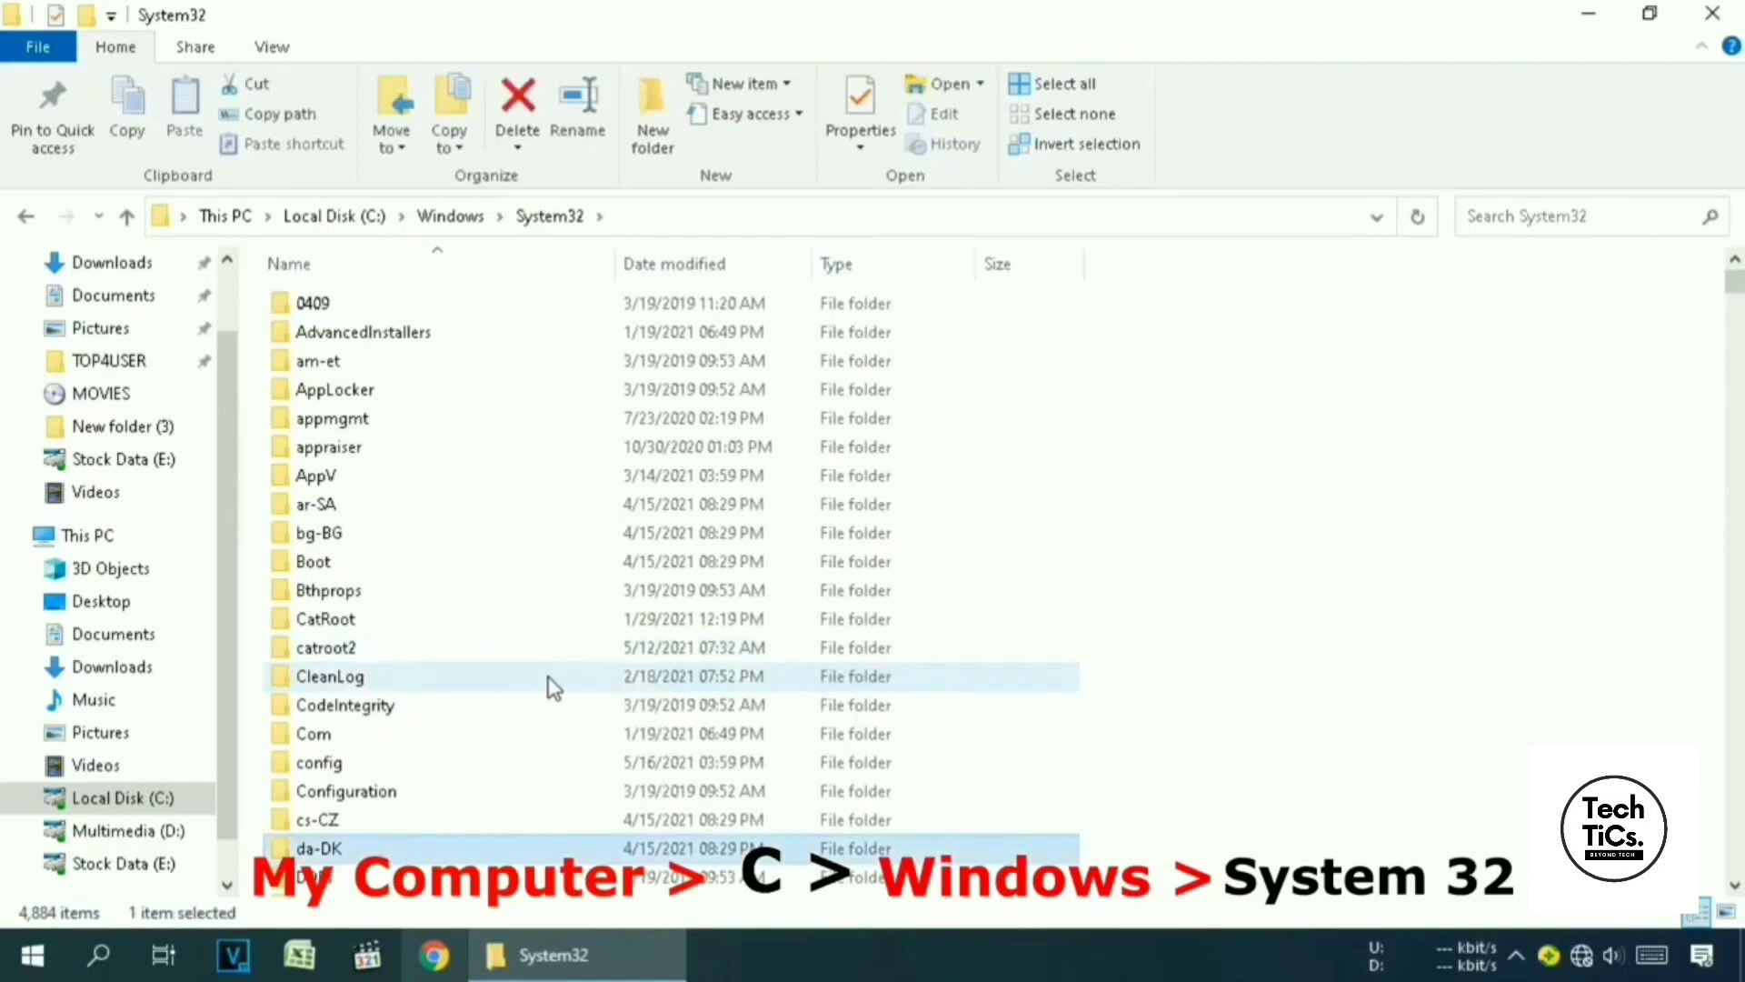
scroll(543, 670, down, 4)
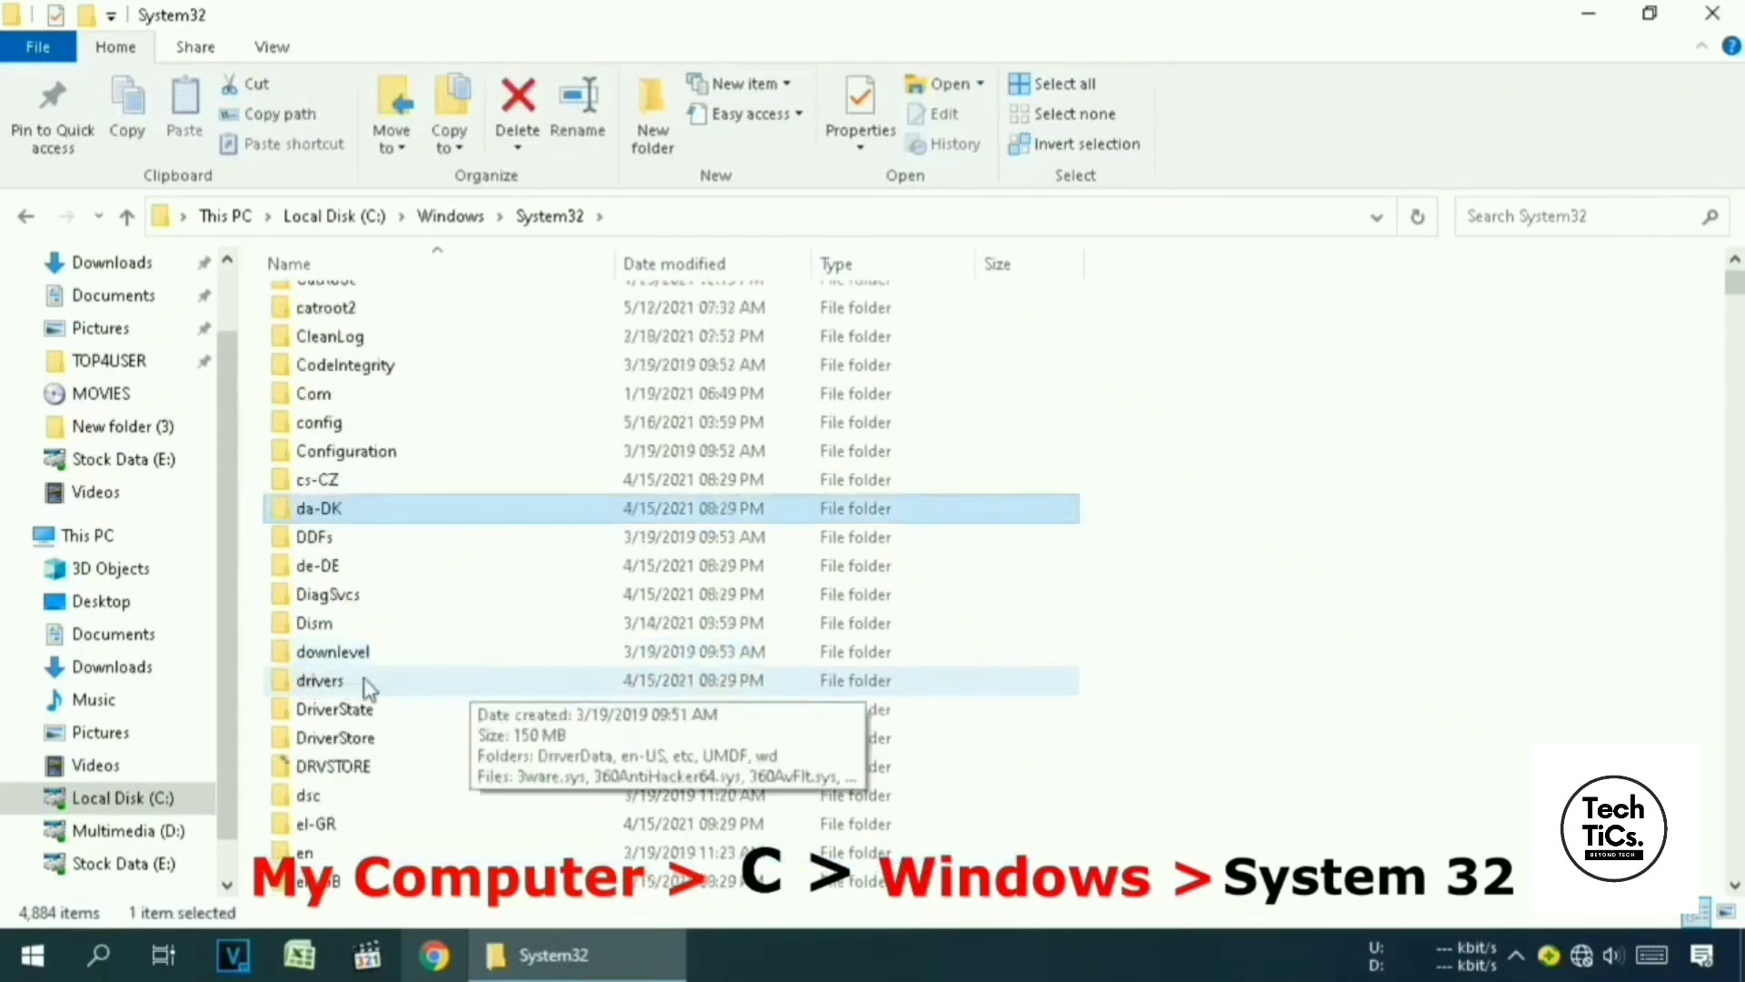
double_click(522, 681)
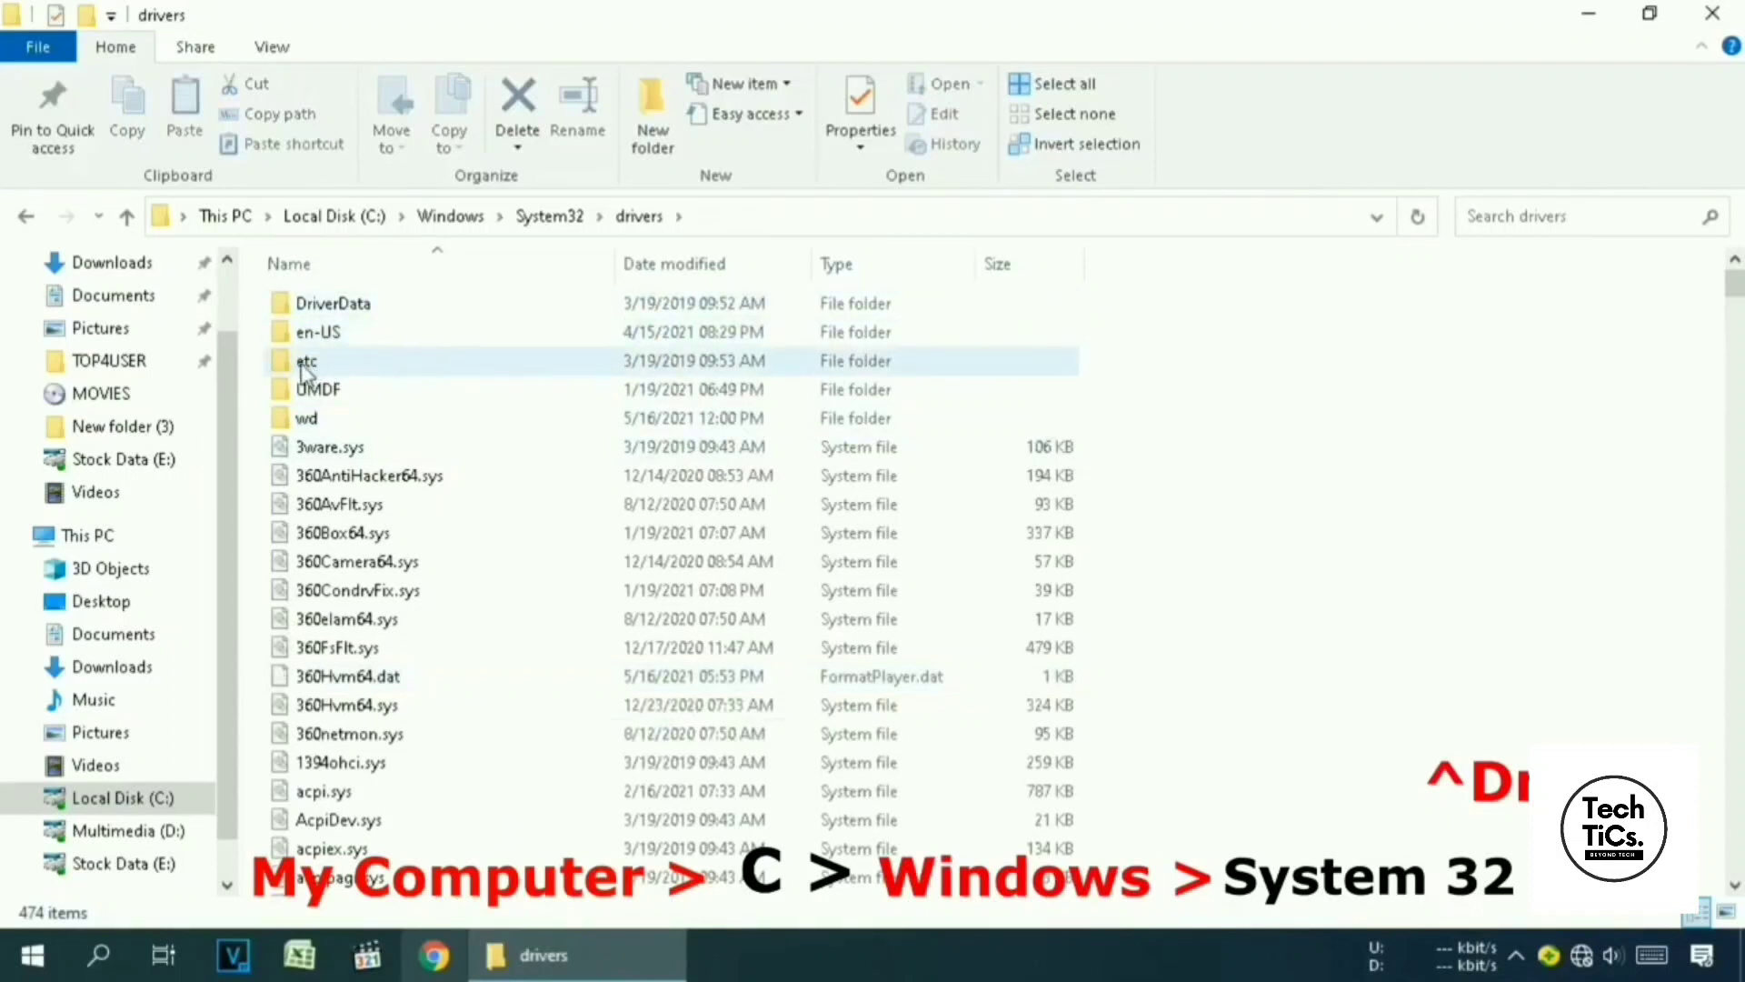
double_click(447, 360)
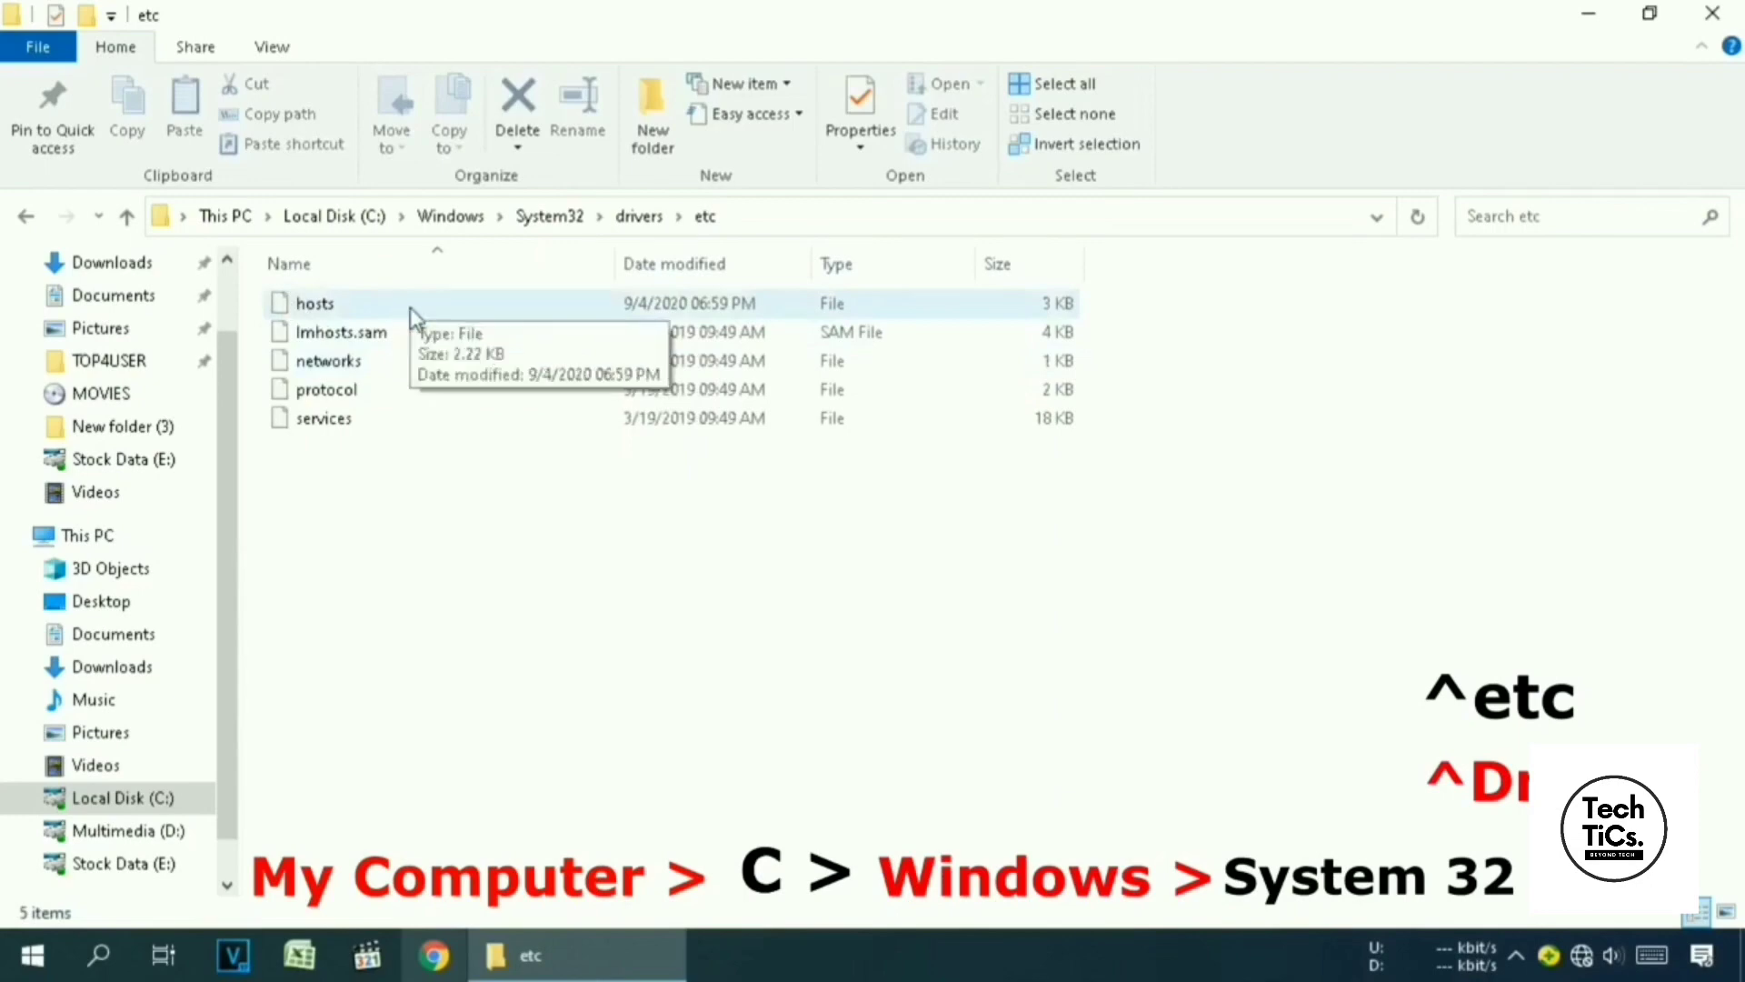
Open the hosts file in Notepad and maximize its window
double_click(356, 304)
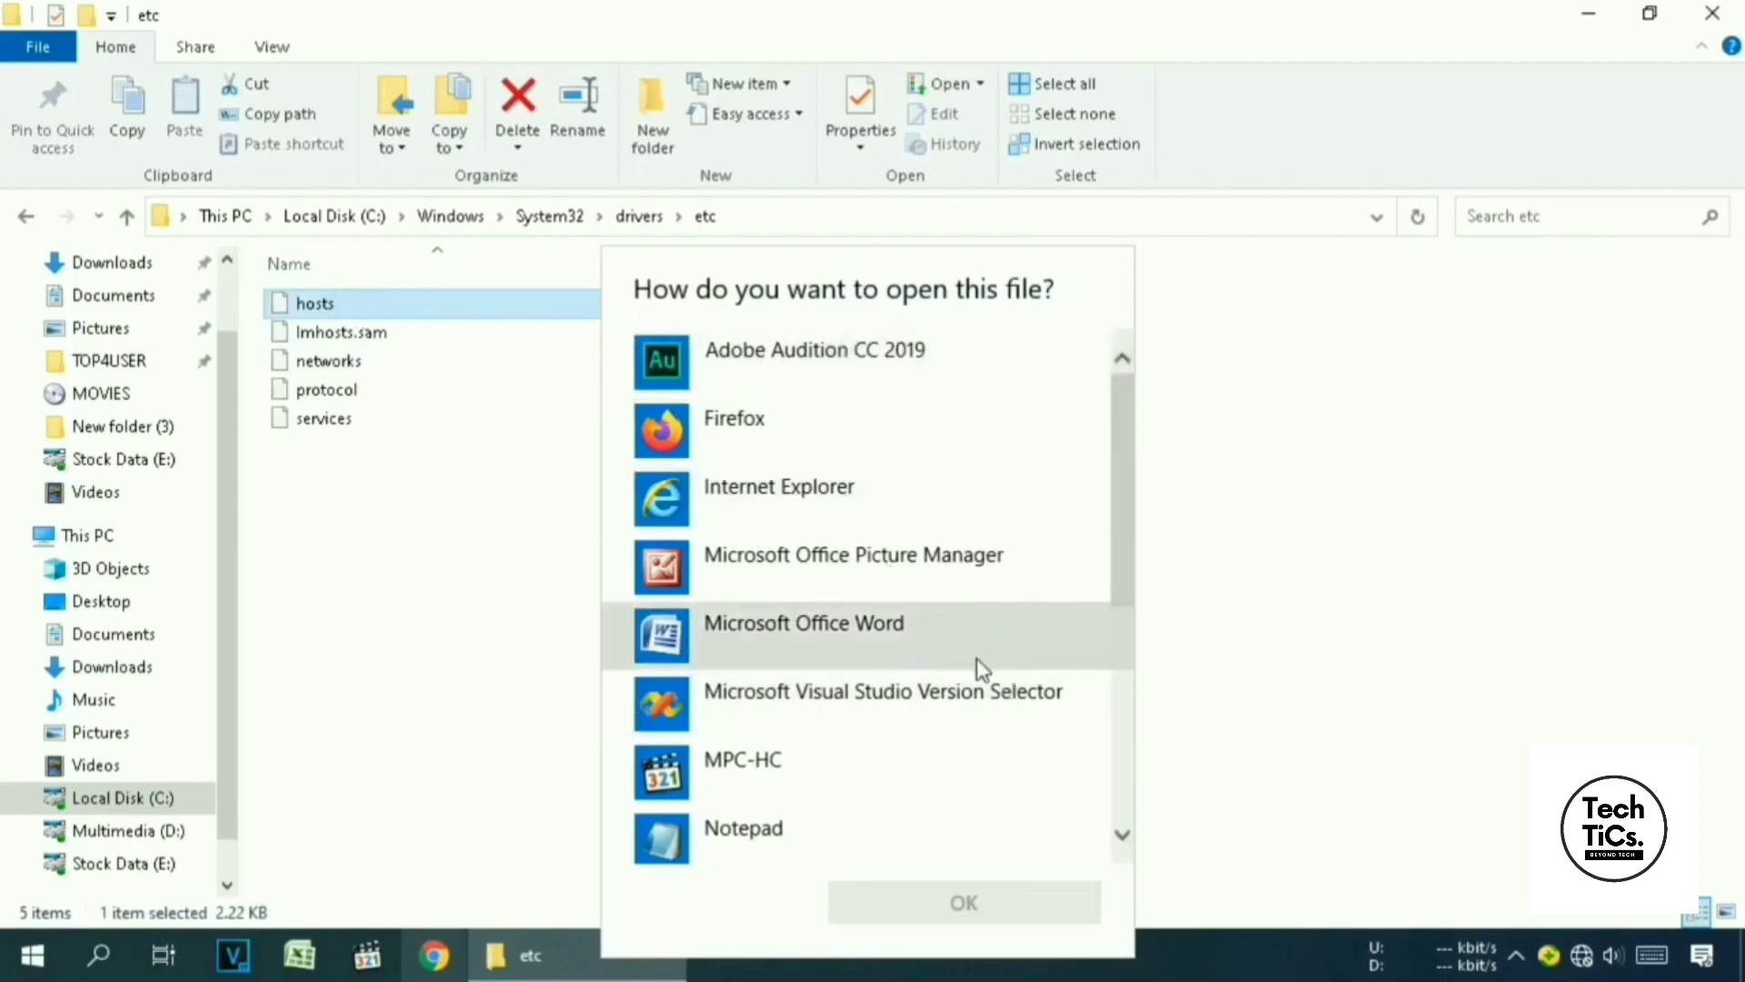
click(823, 829)
click(1052, 913)
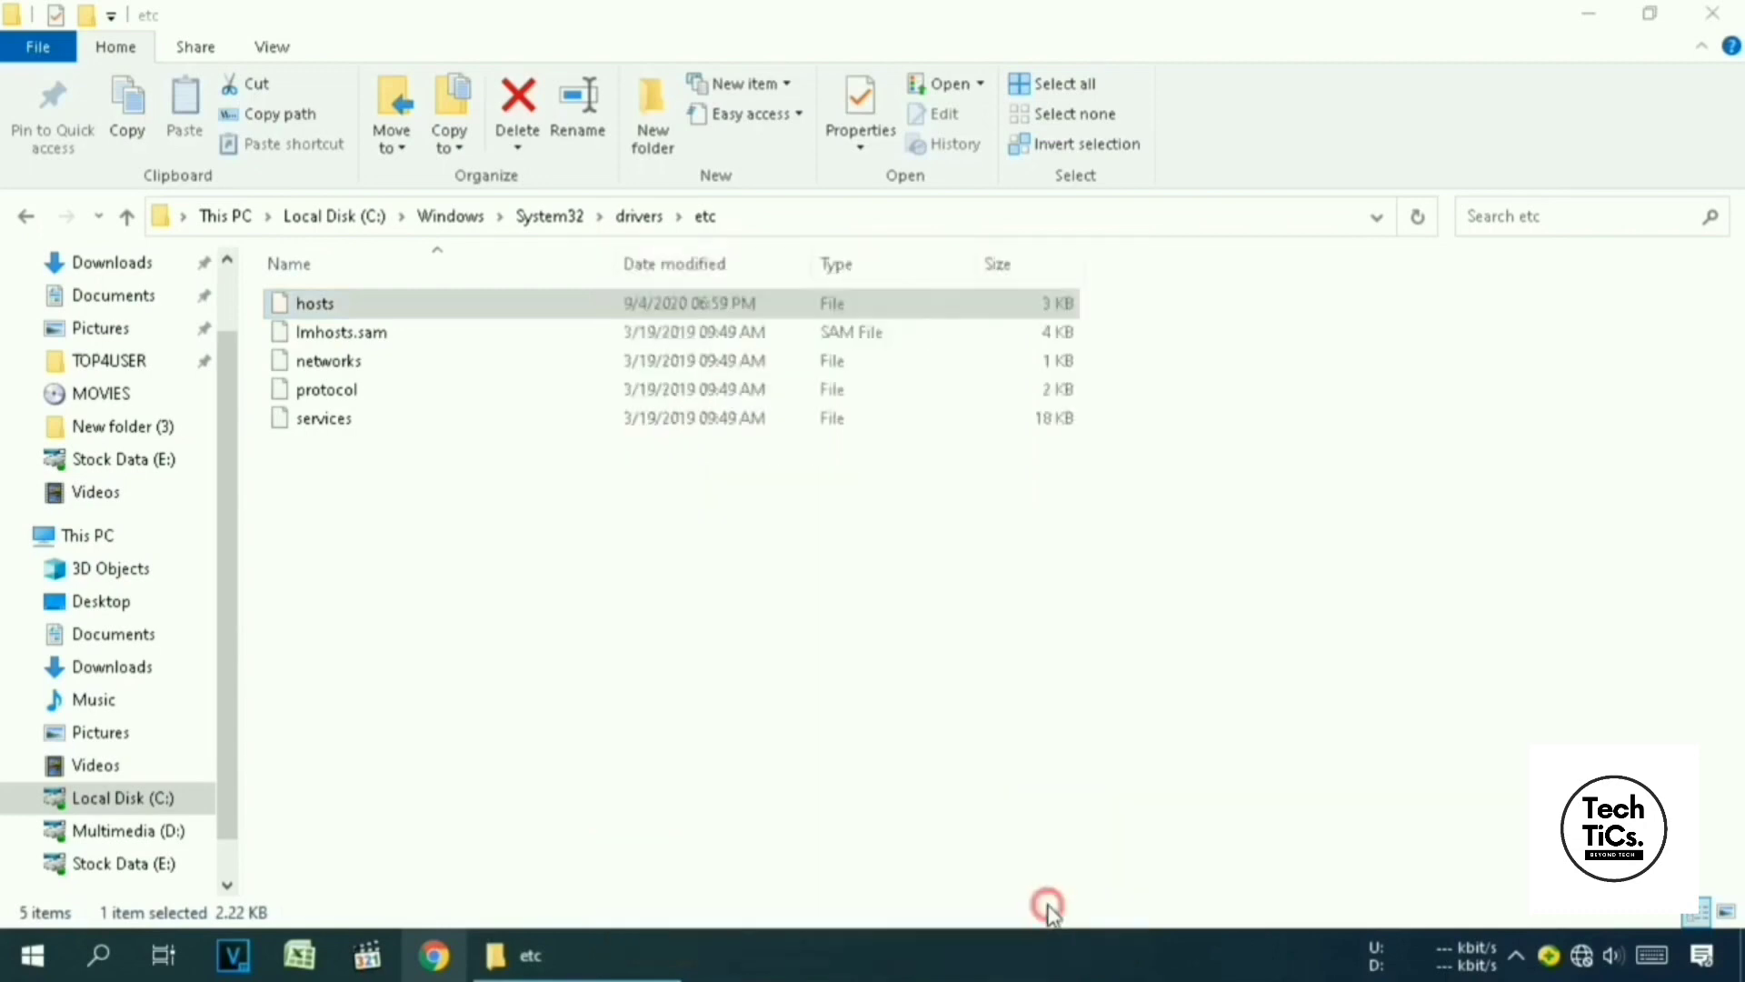
drag(1536, 216, 1174, 69)
click(1390, 67)
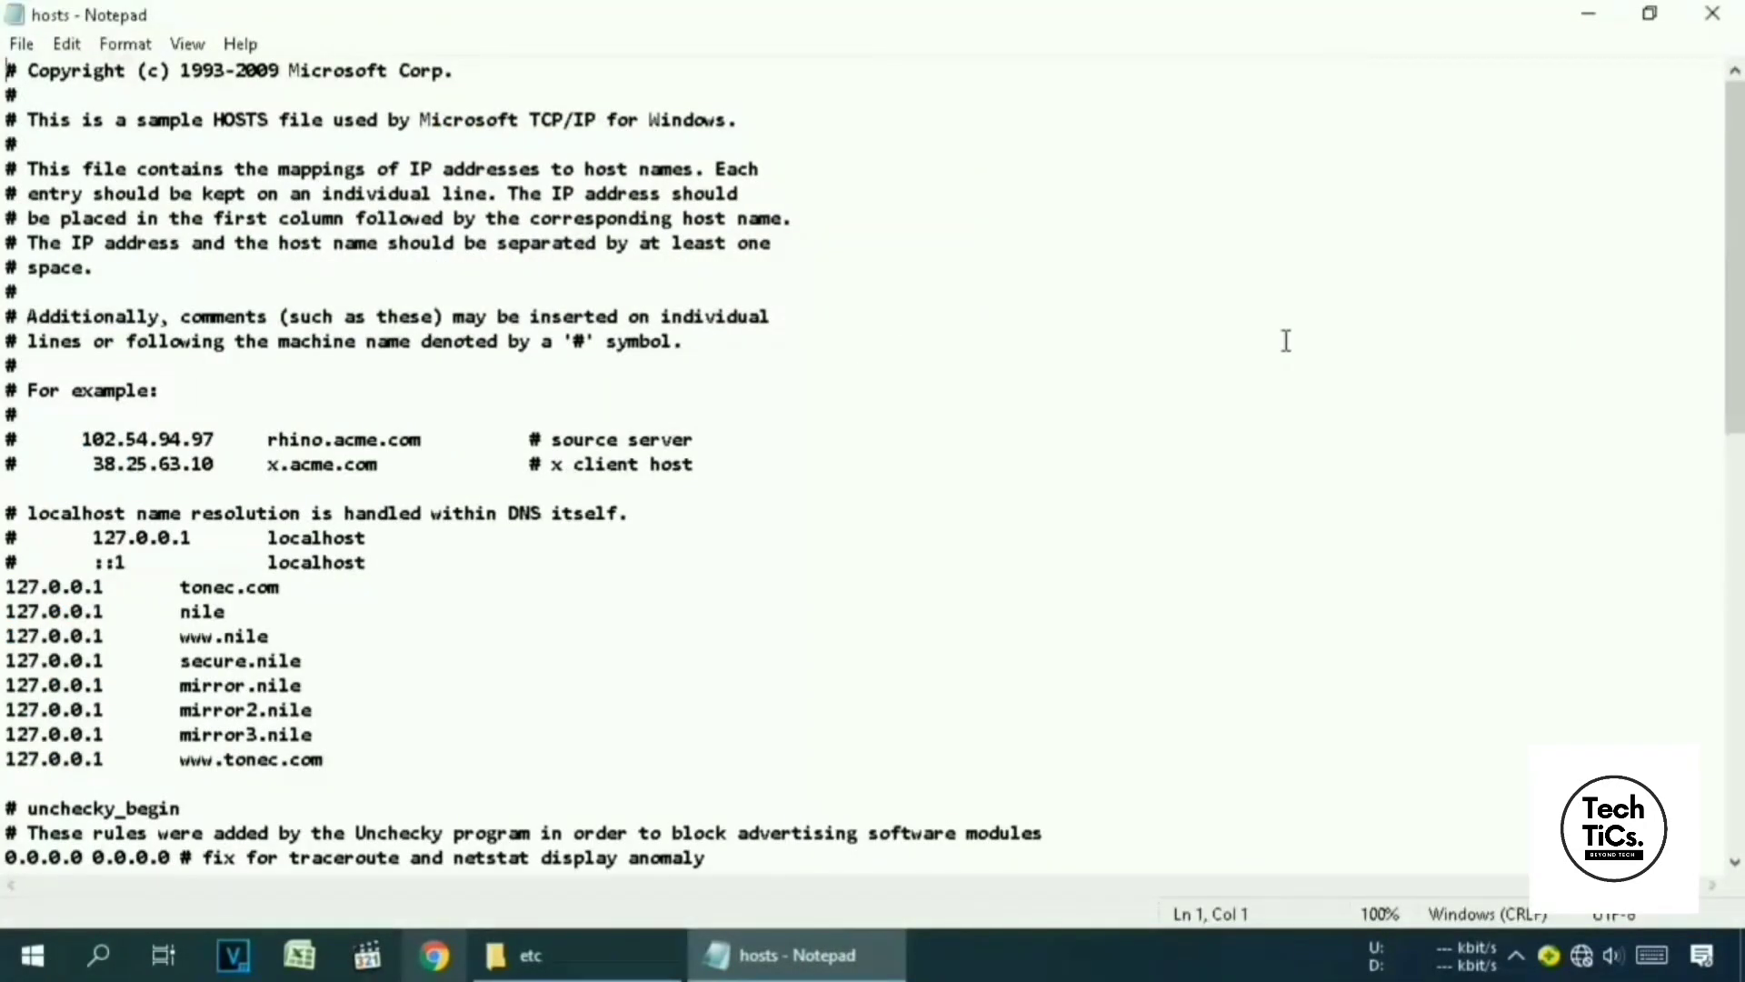
Delete every entry below the commented localhost lines in the hosts file, from tonec.com through unchecky_end
click(7, 586)
drag(7, 586, 363, 898)
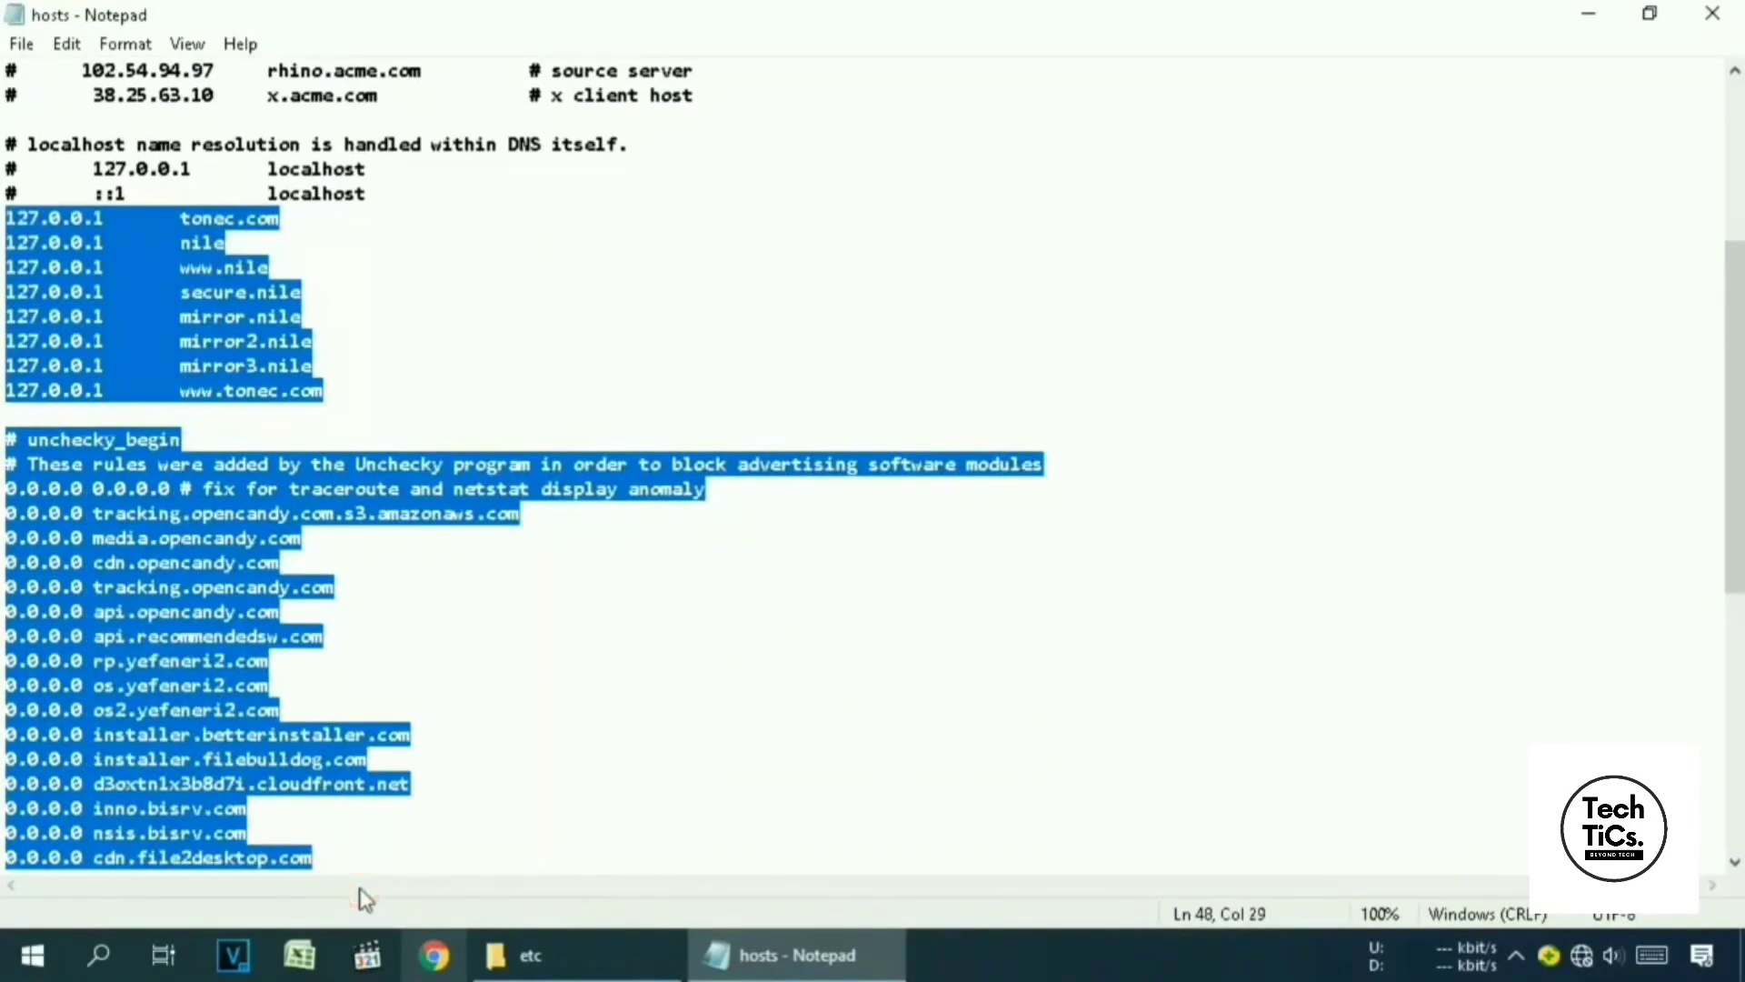
key(Delete)
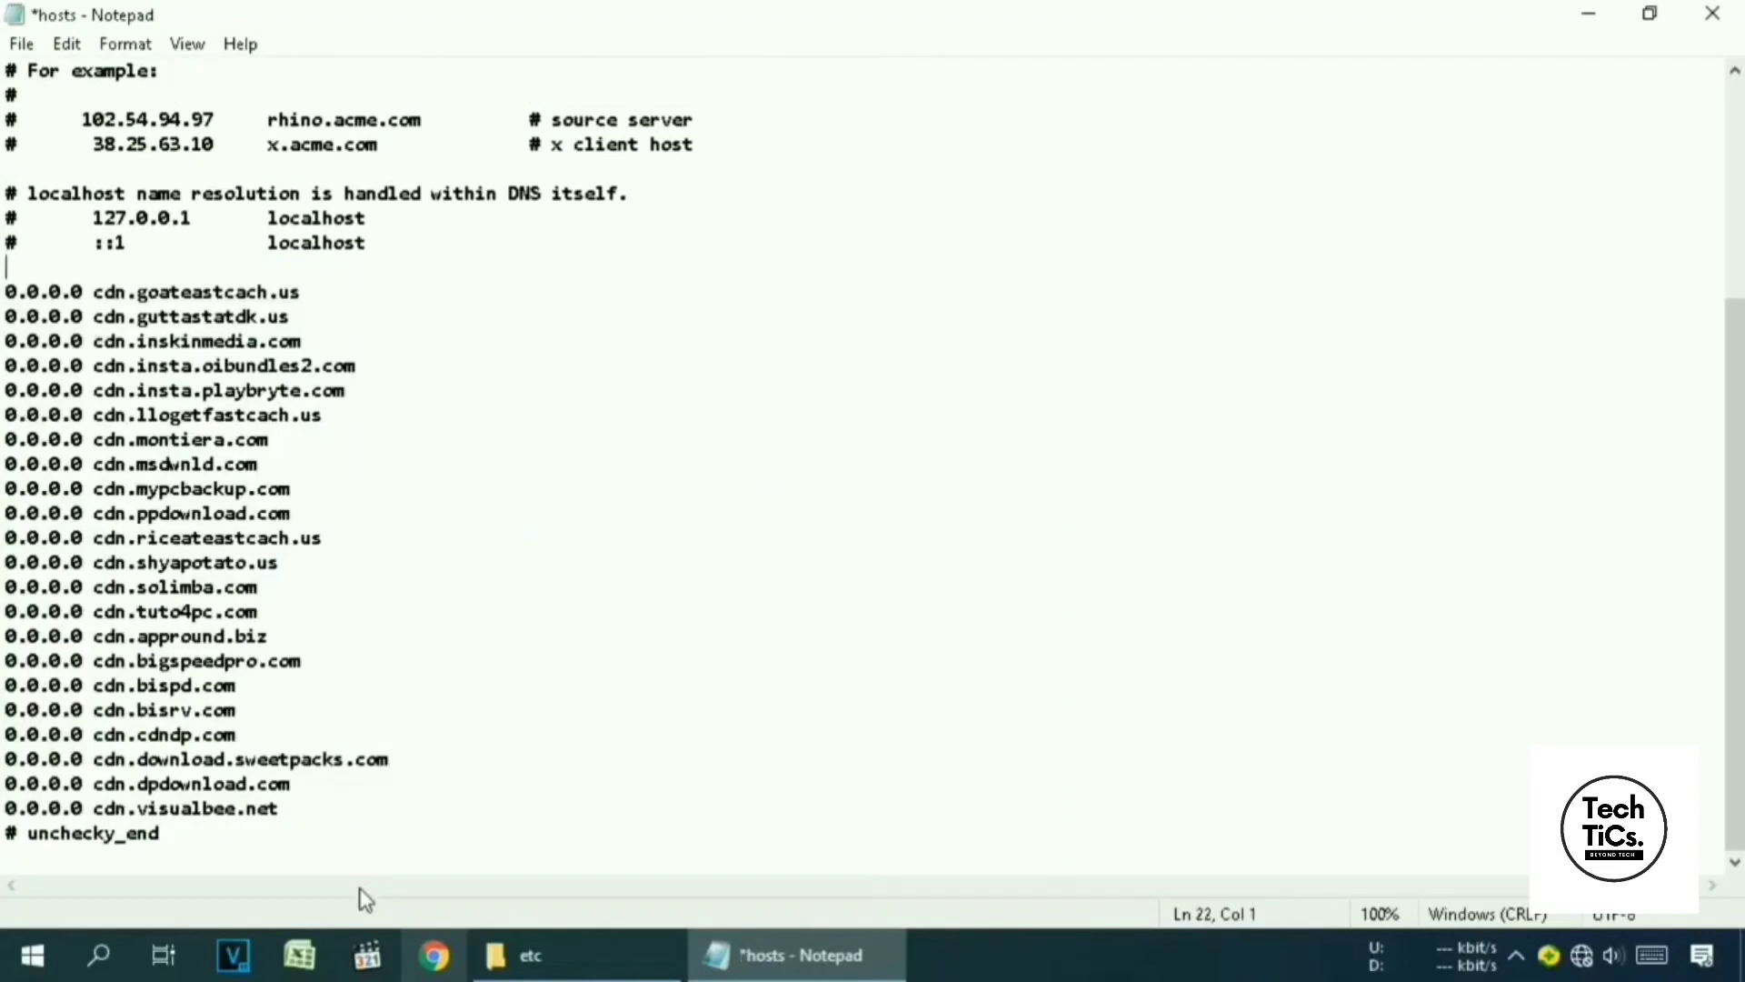
drag(7, 291, 506, 900)
key(Delete)
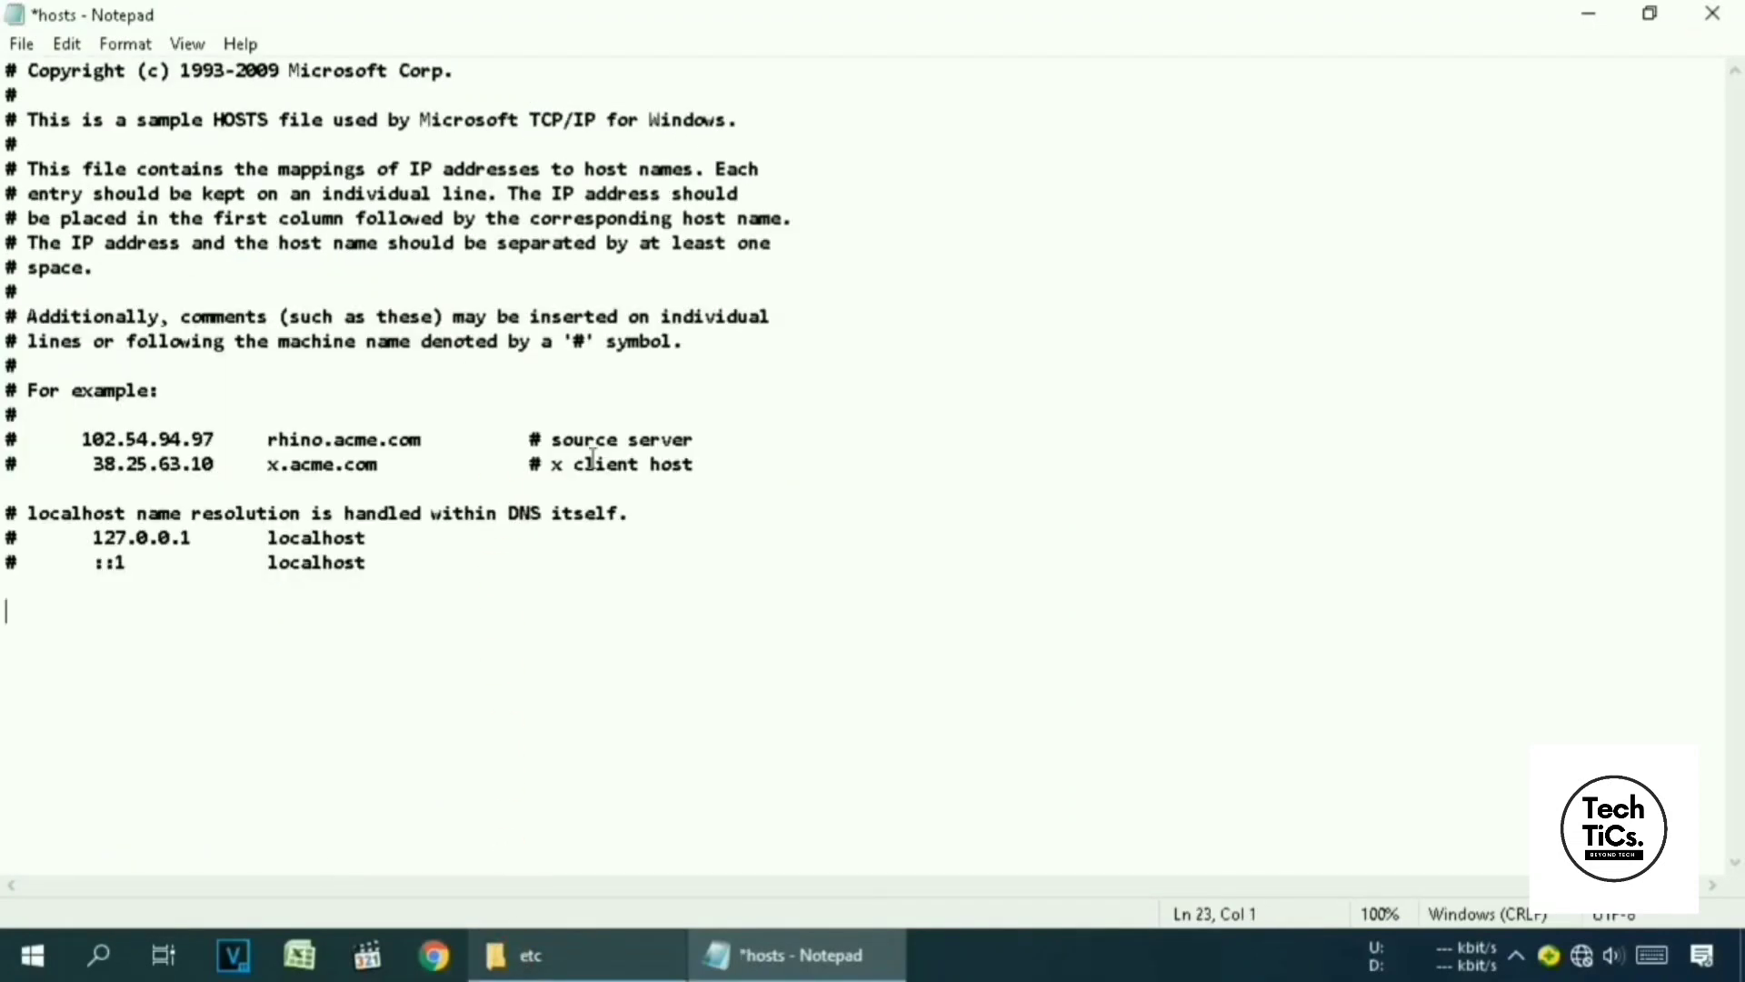
Try to close Notepad with the hosts changes saved, and minimize the Notepad and etc folder windows
click(1712, 13)
click(798, 493)
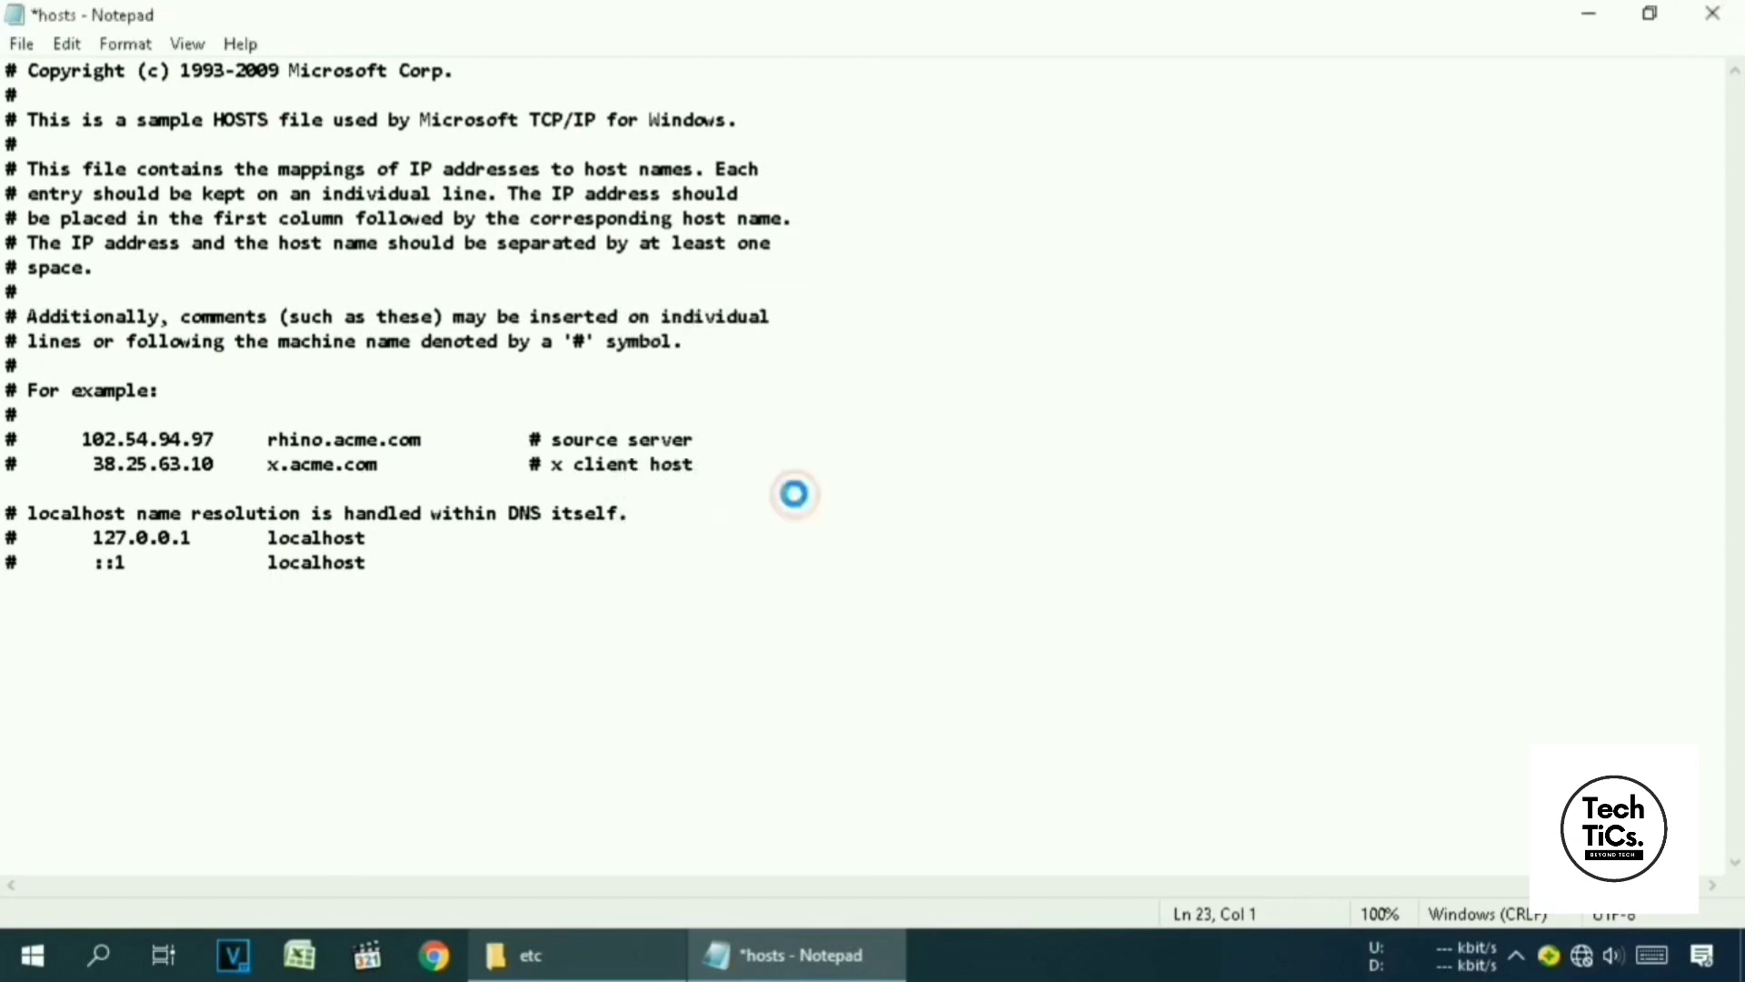
click(1587, 6)
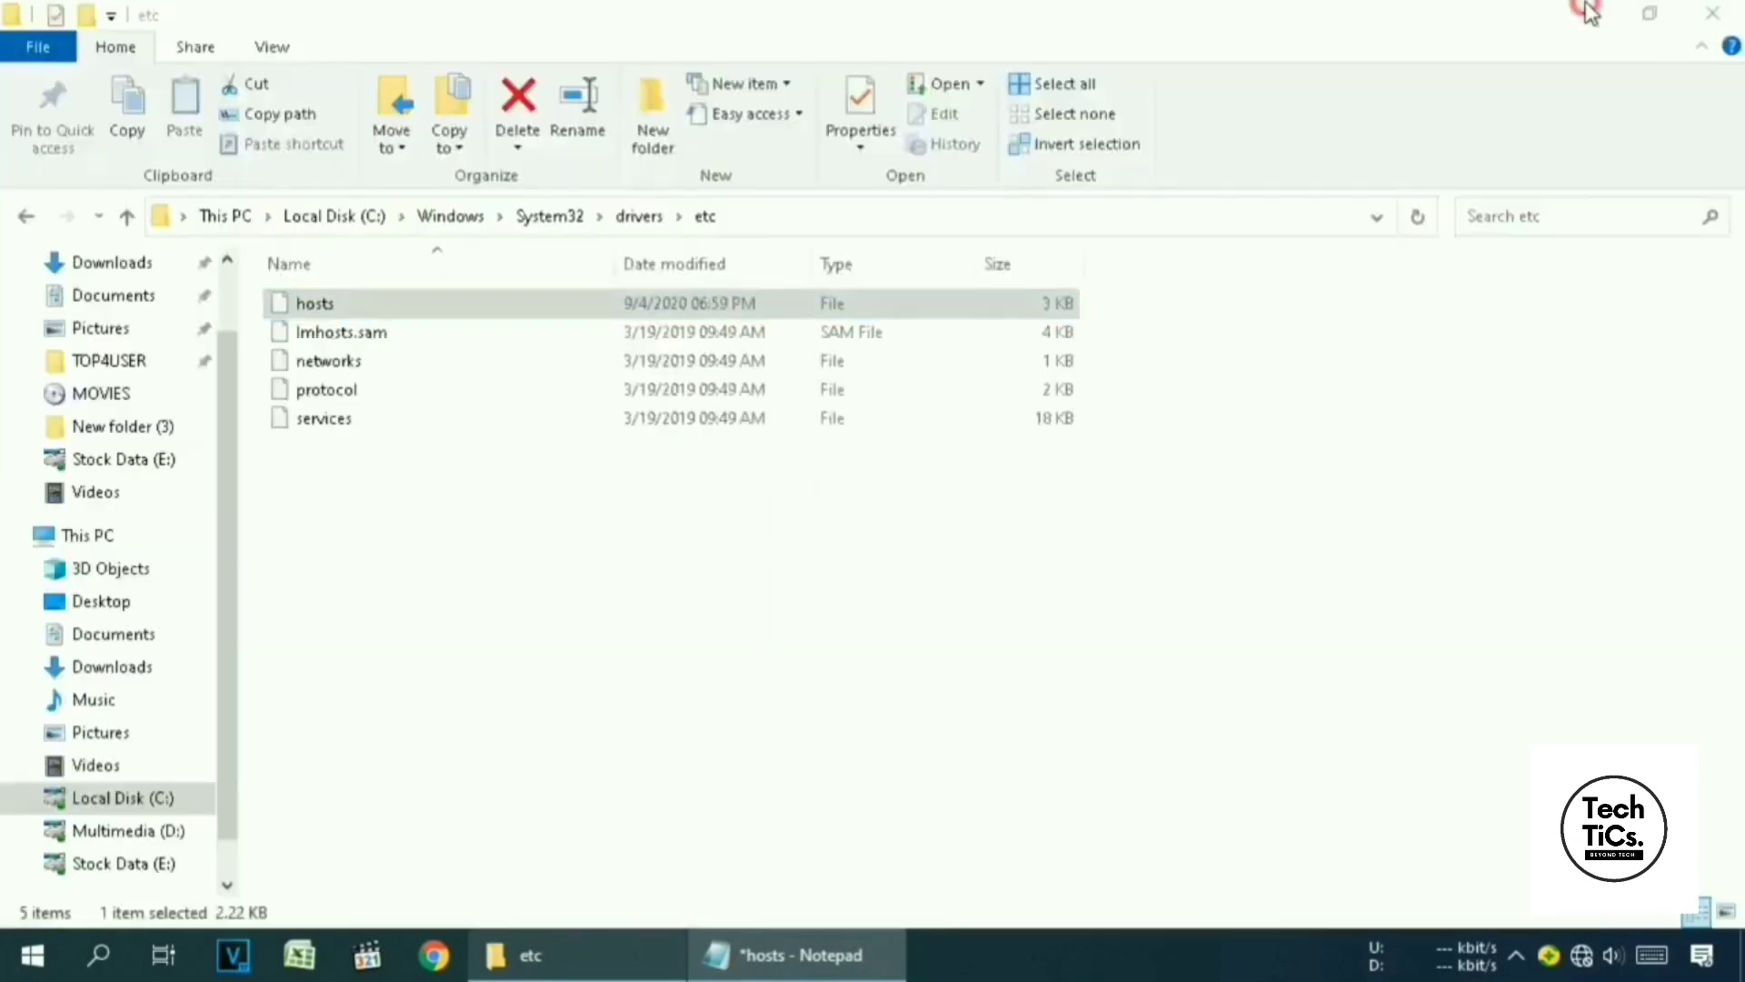
click(1585, 6)
Open the Windows Prefetch folder by entering prefetch in the Run dialog
click(102, 953)
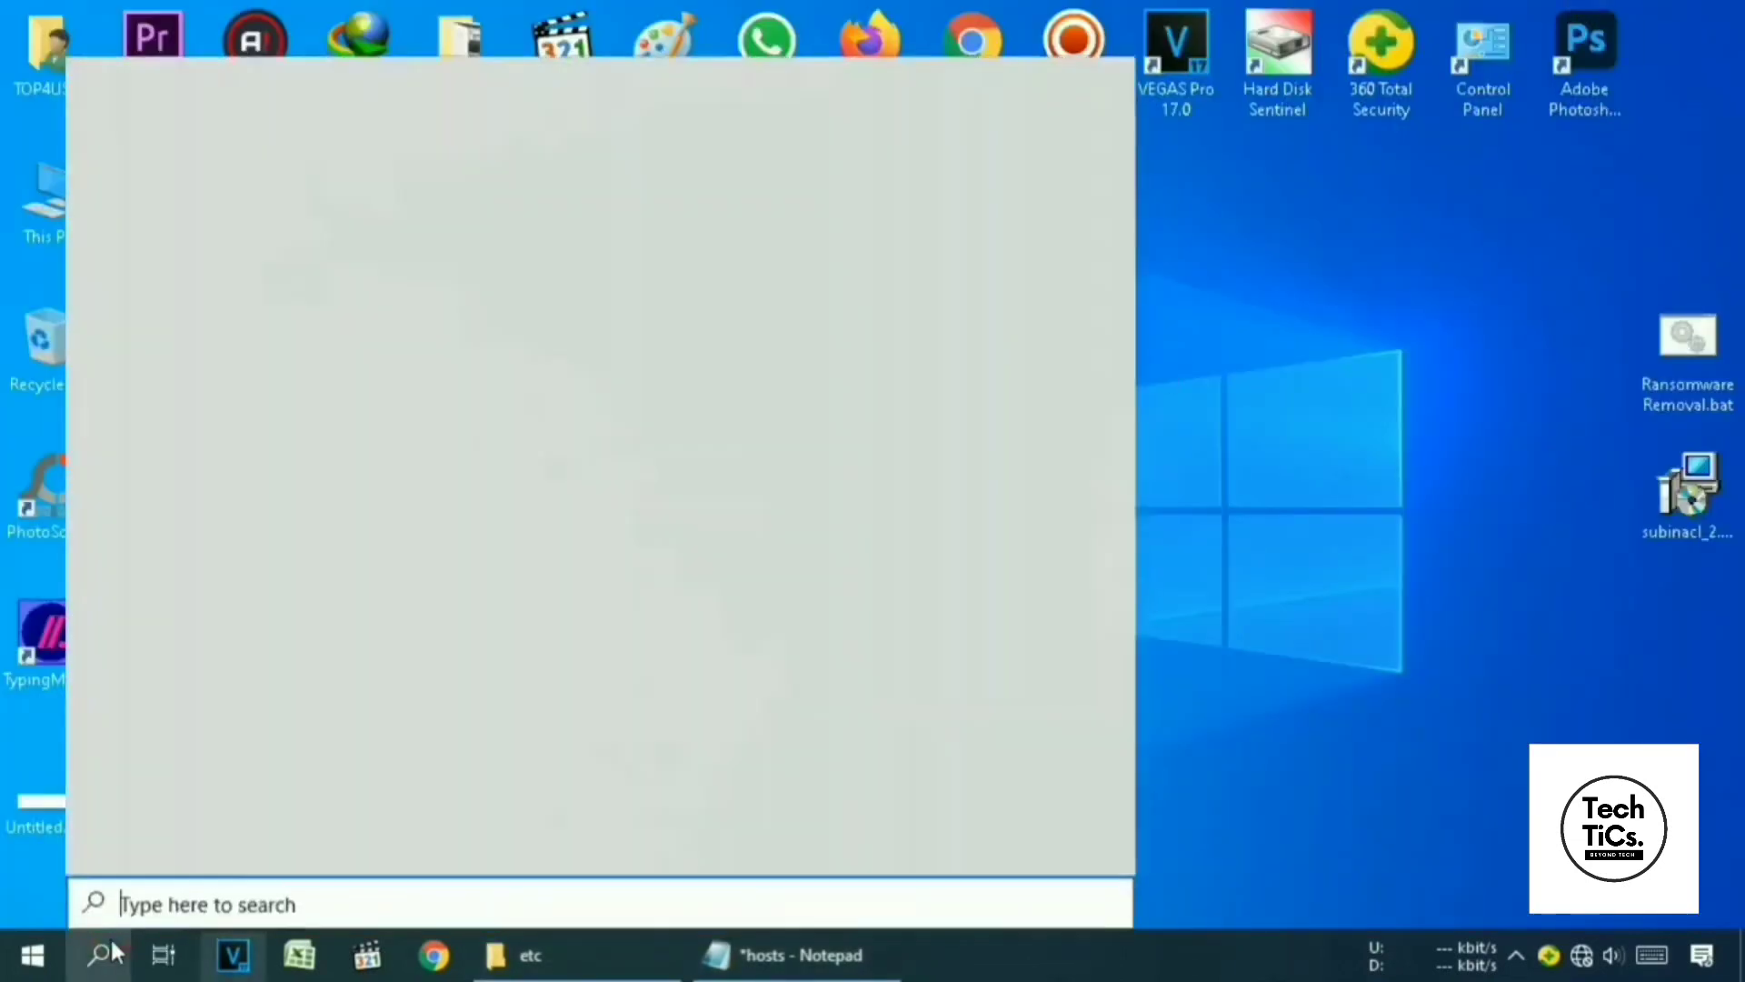
text(run)
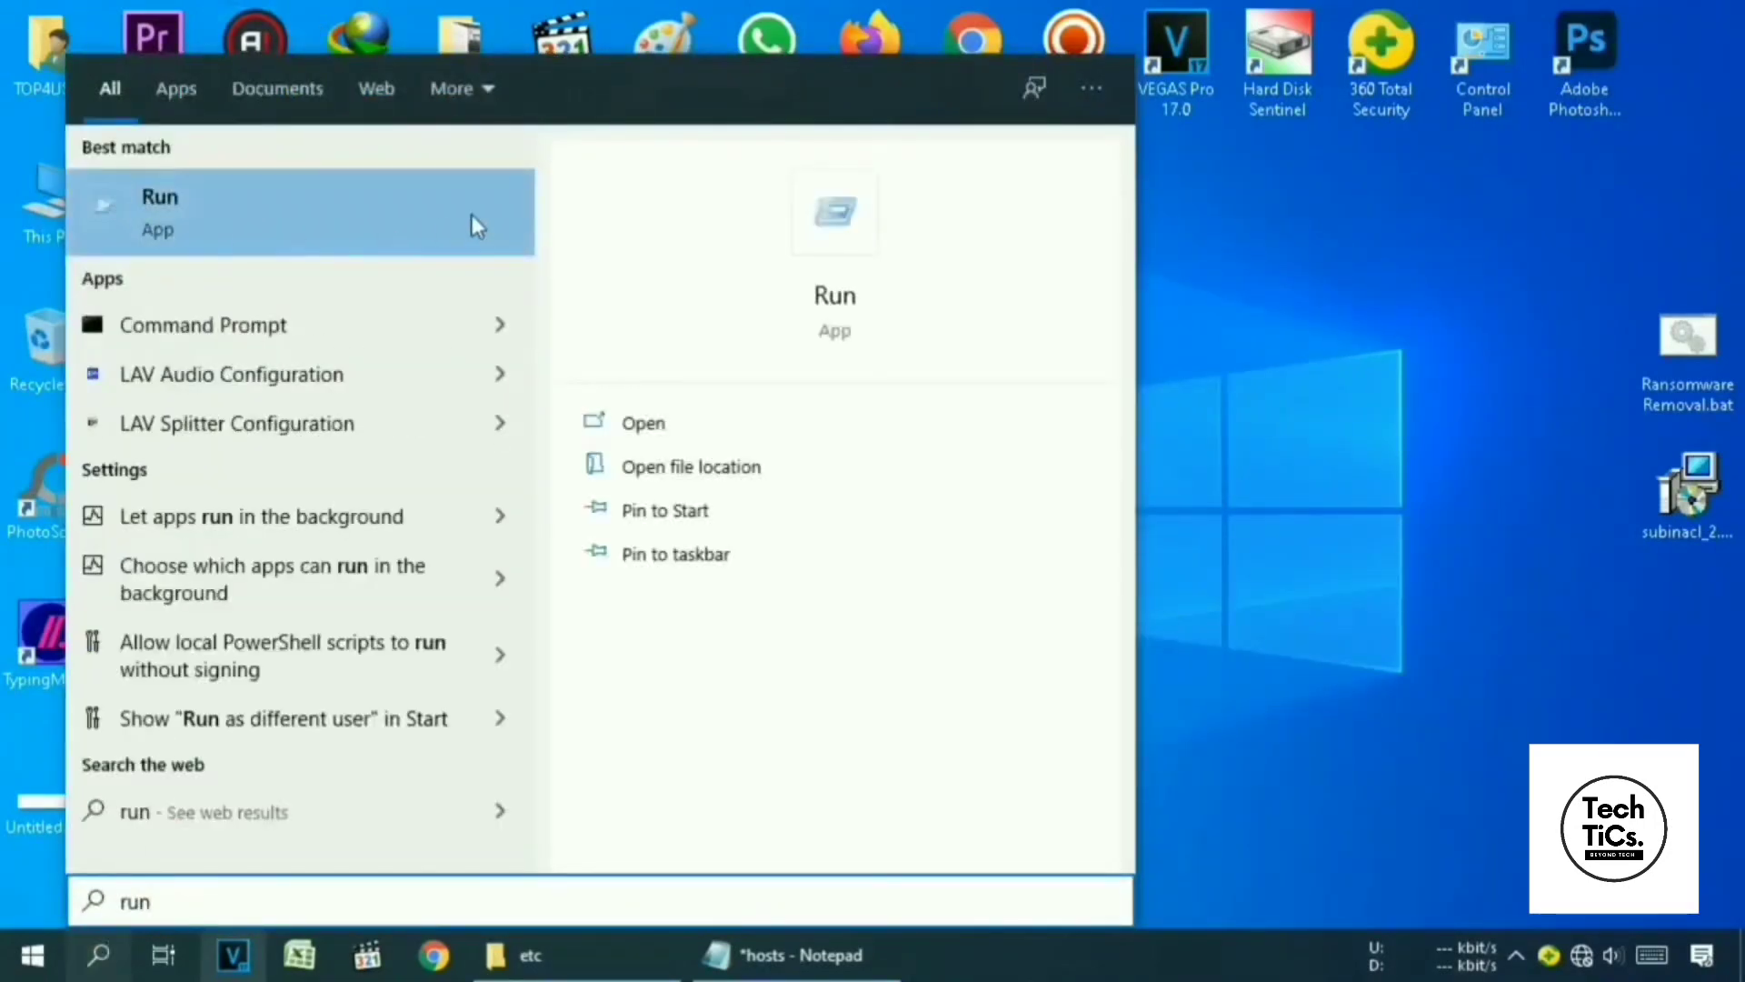
click(404, 216)
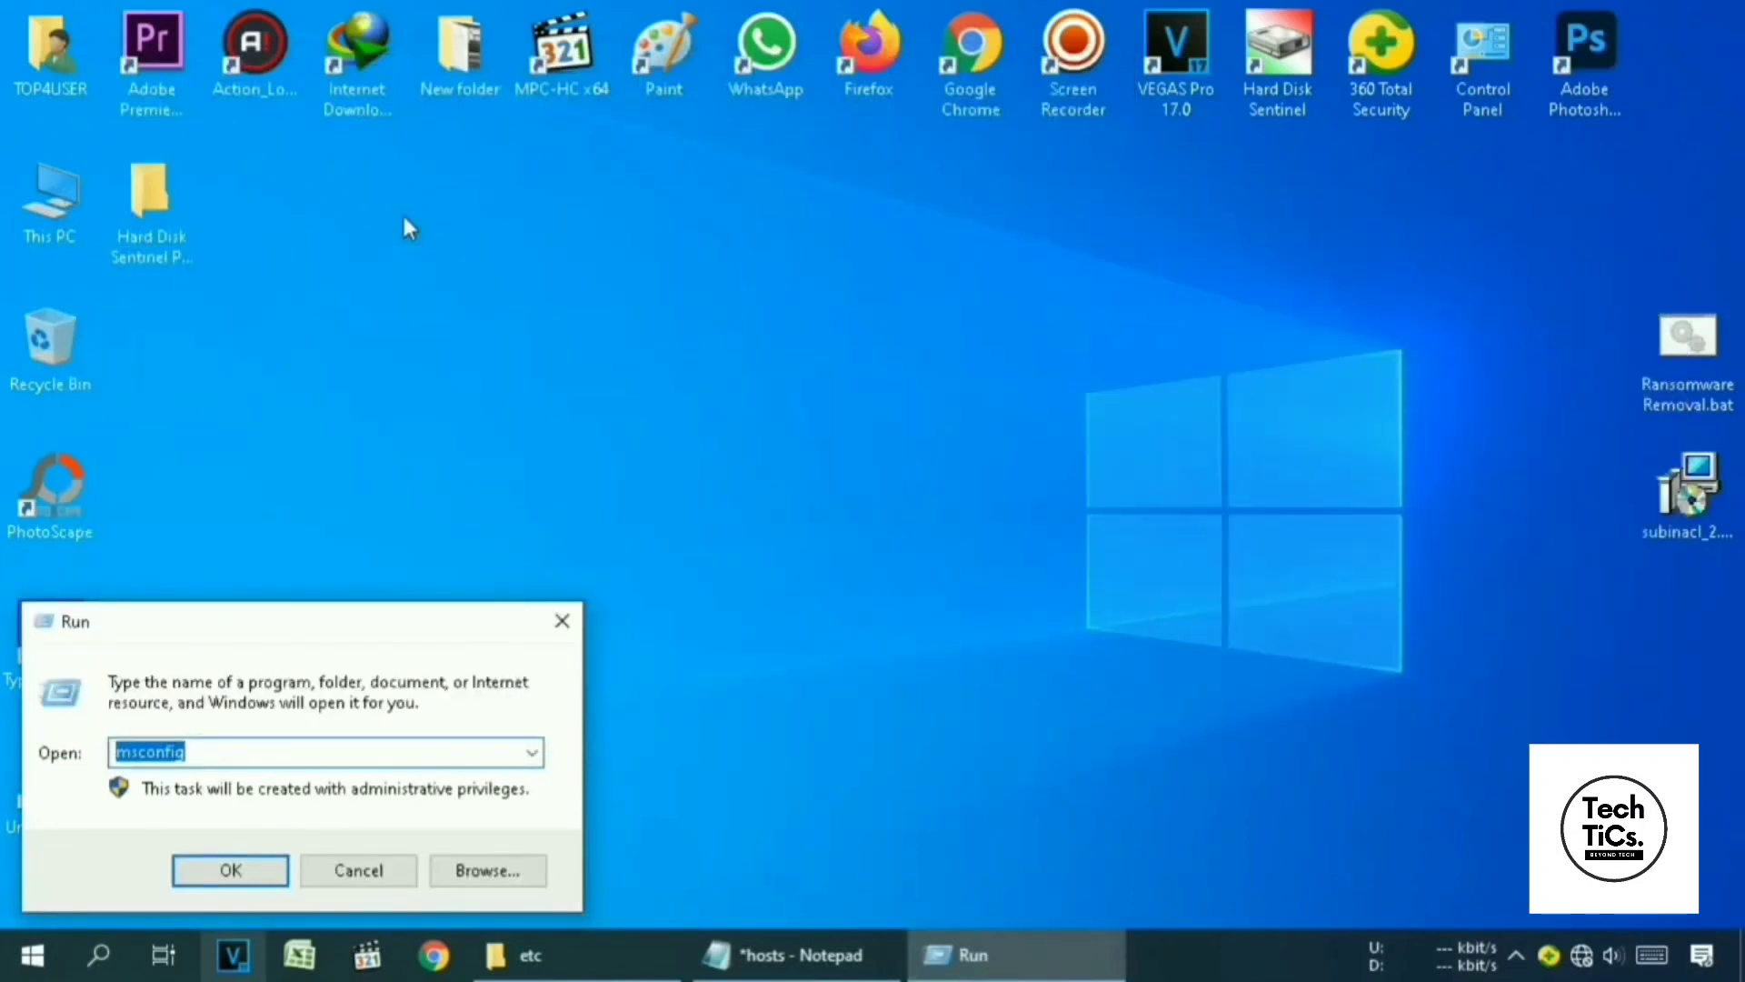
text(prefetch)
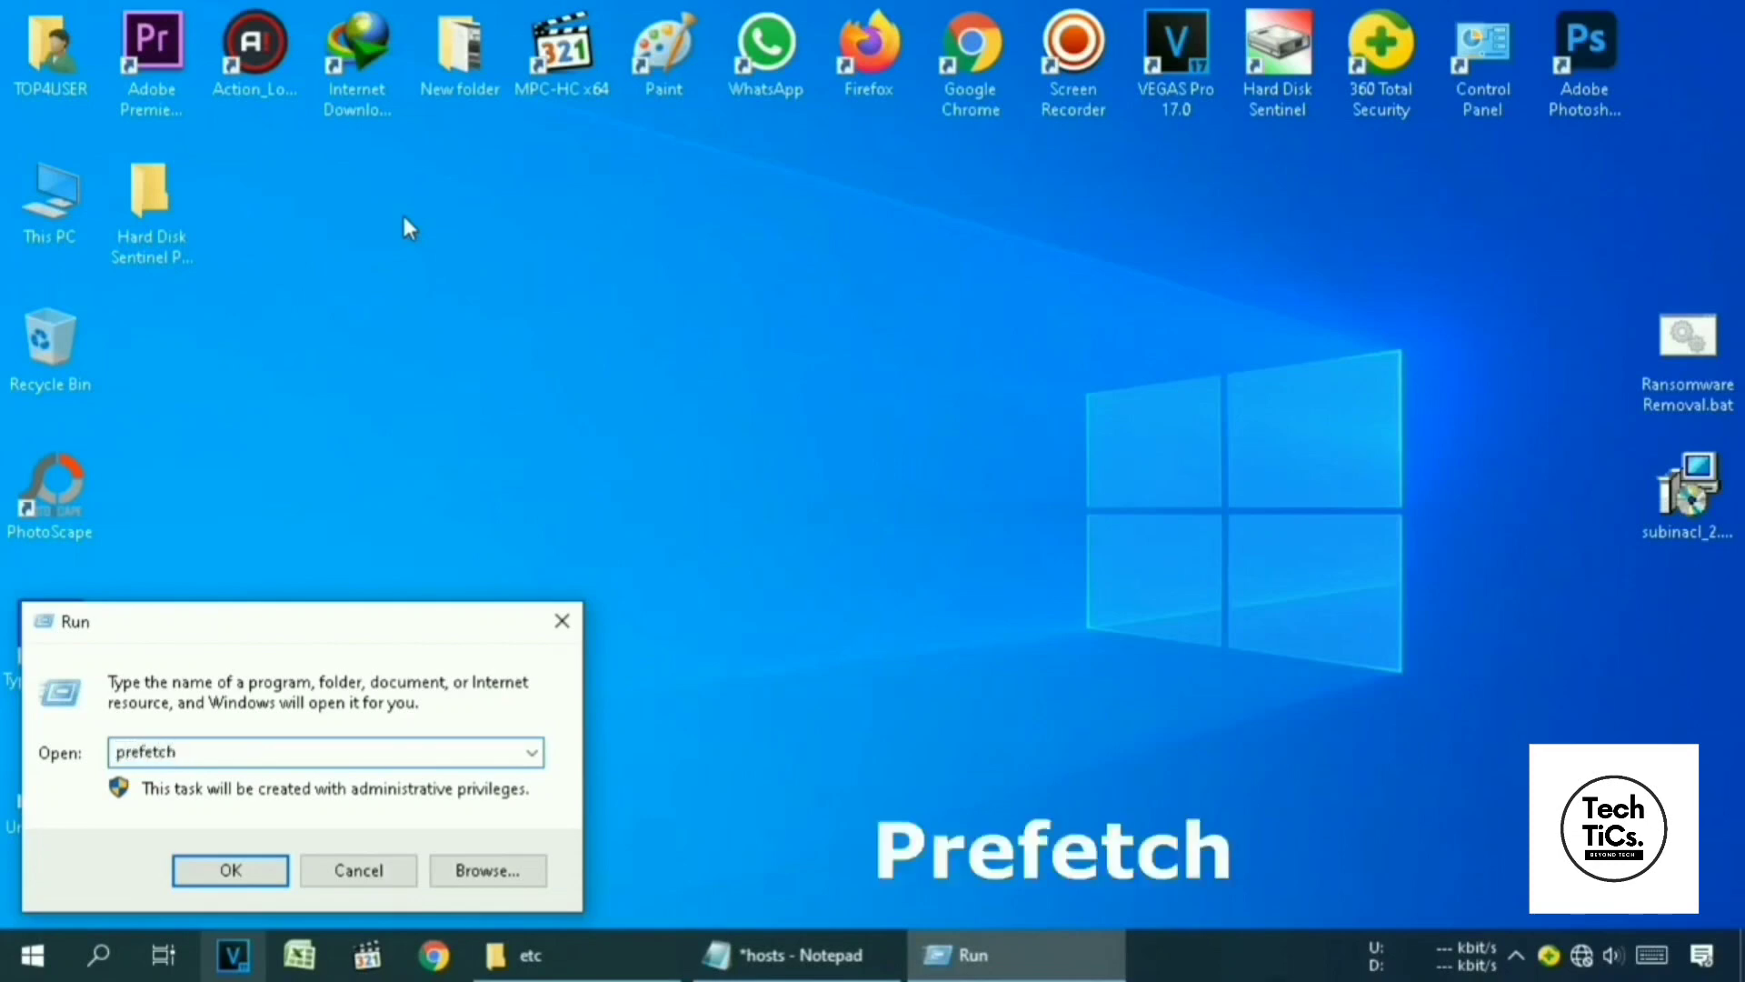
key(Return)
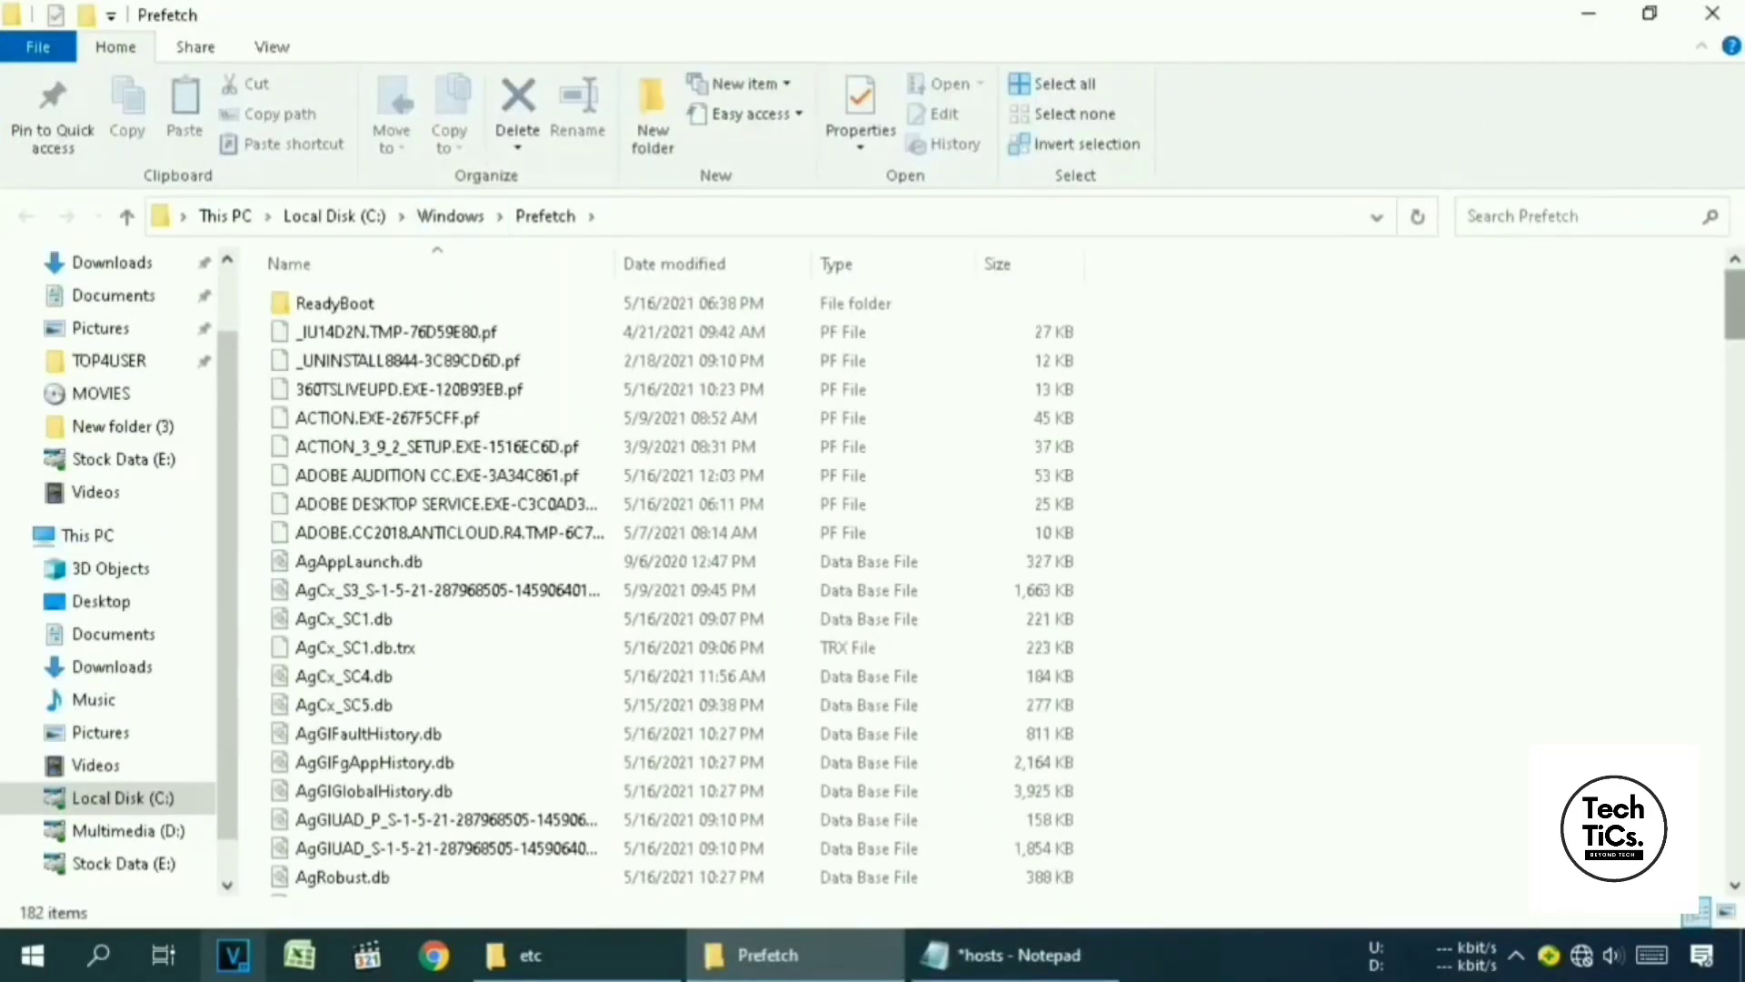
scroll(1329, 380, down, 5)
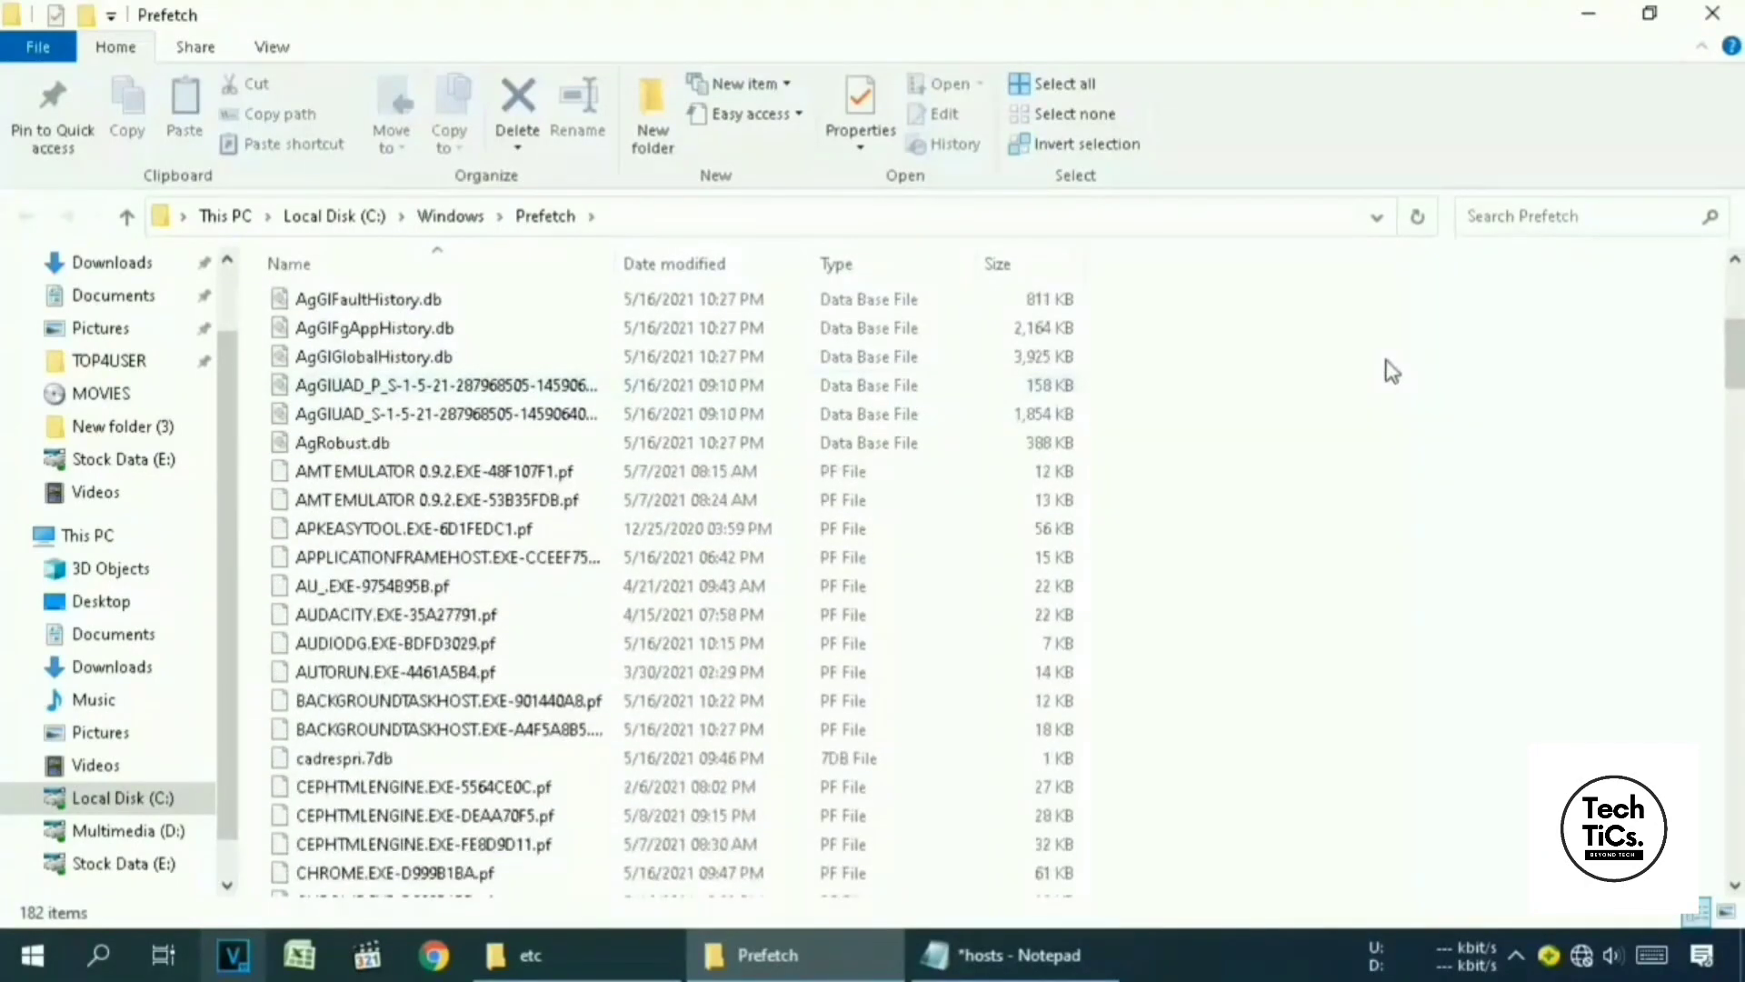
Delete all files in the Prefetch folder, skipping the file in use, and close the folder
key(ctrl+a)
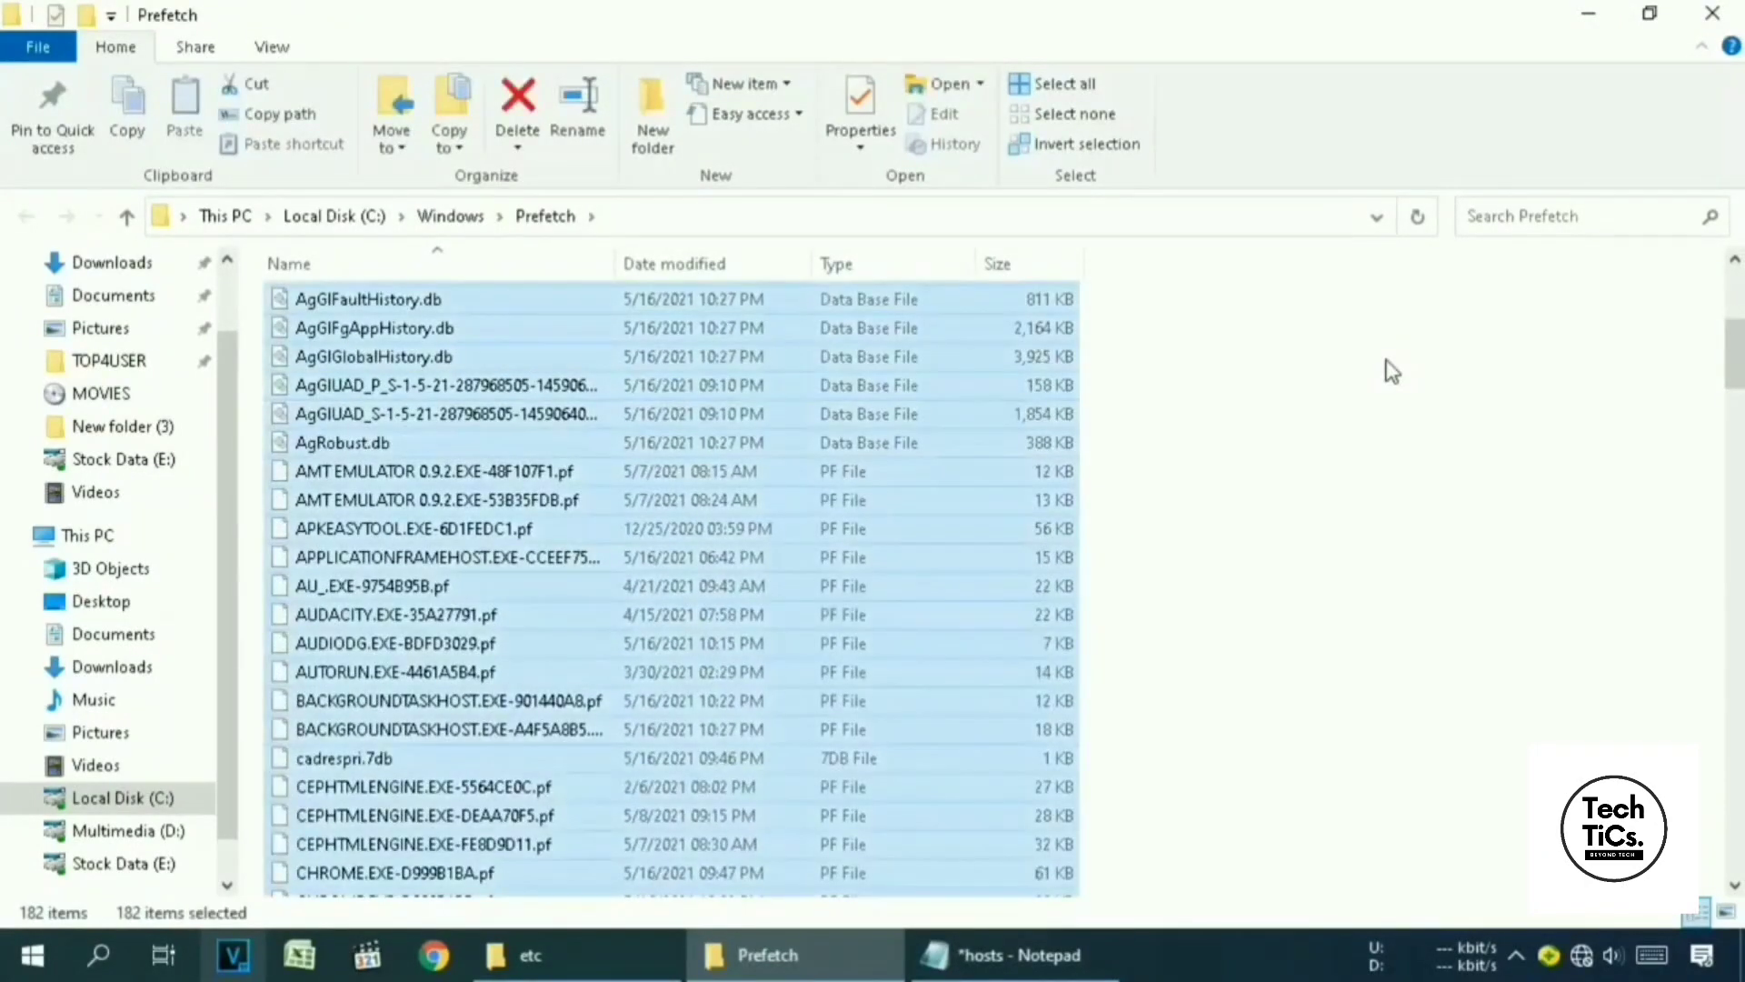
key(Delete)
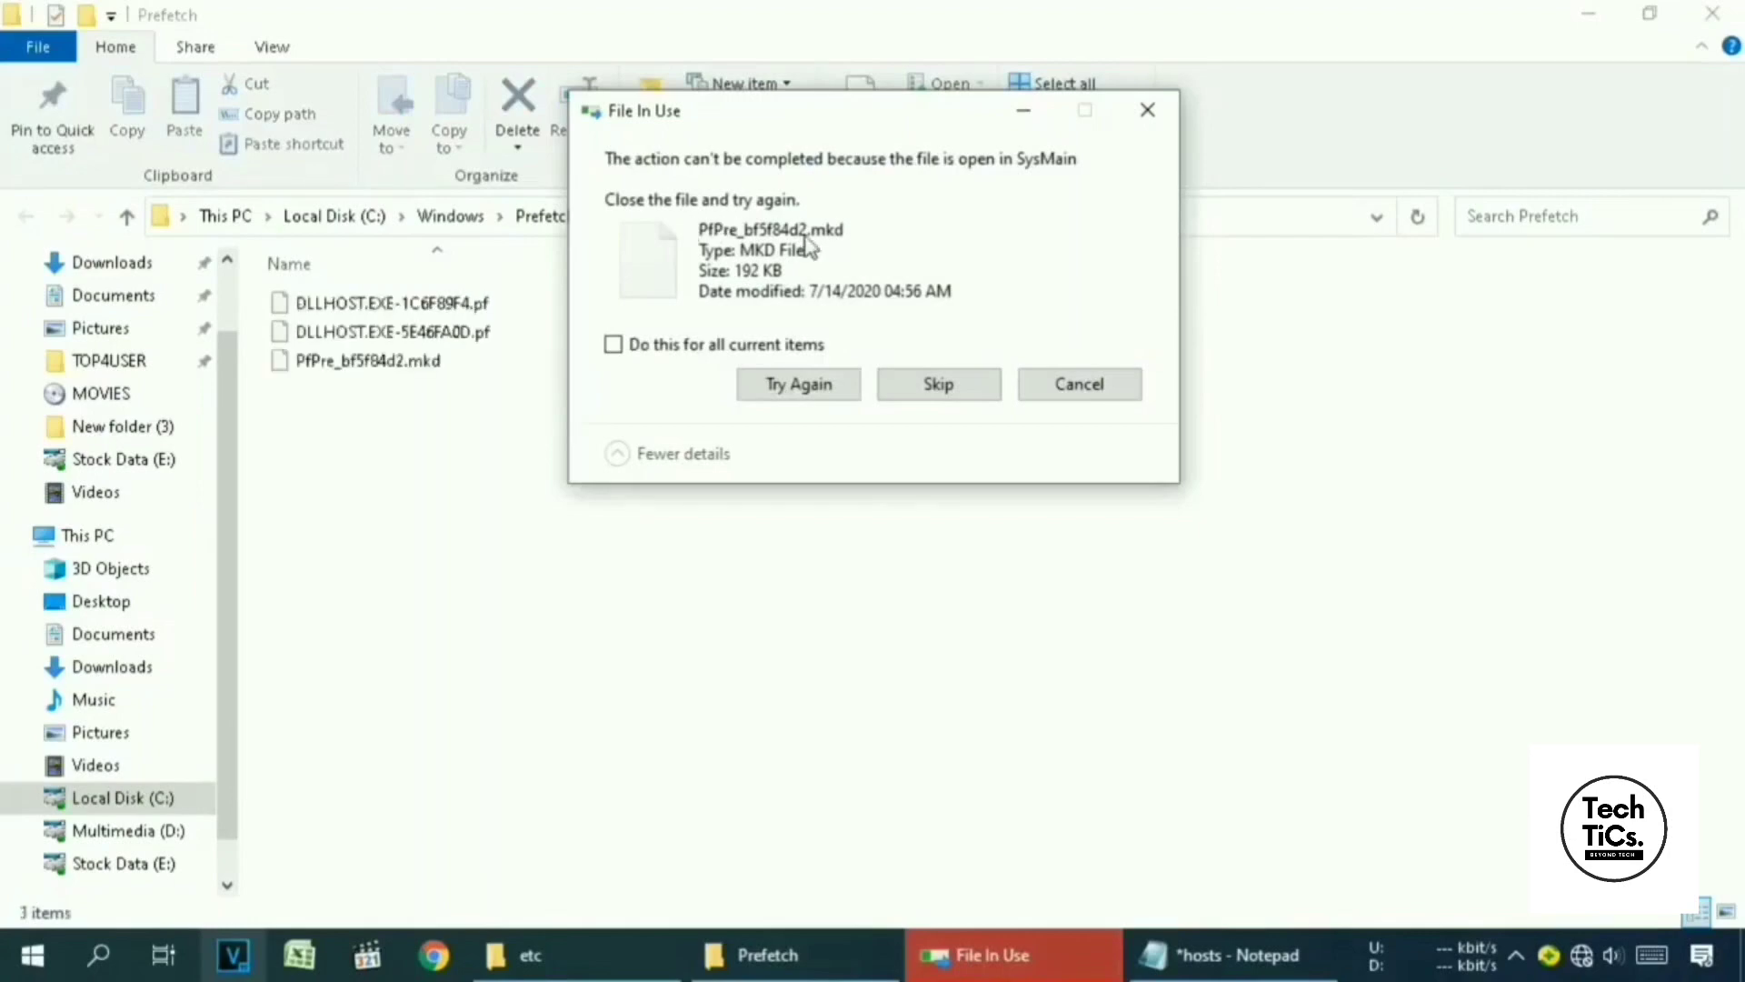
click(951, 388)
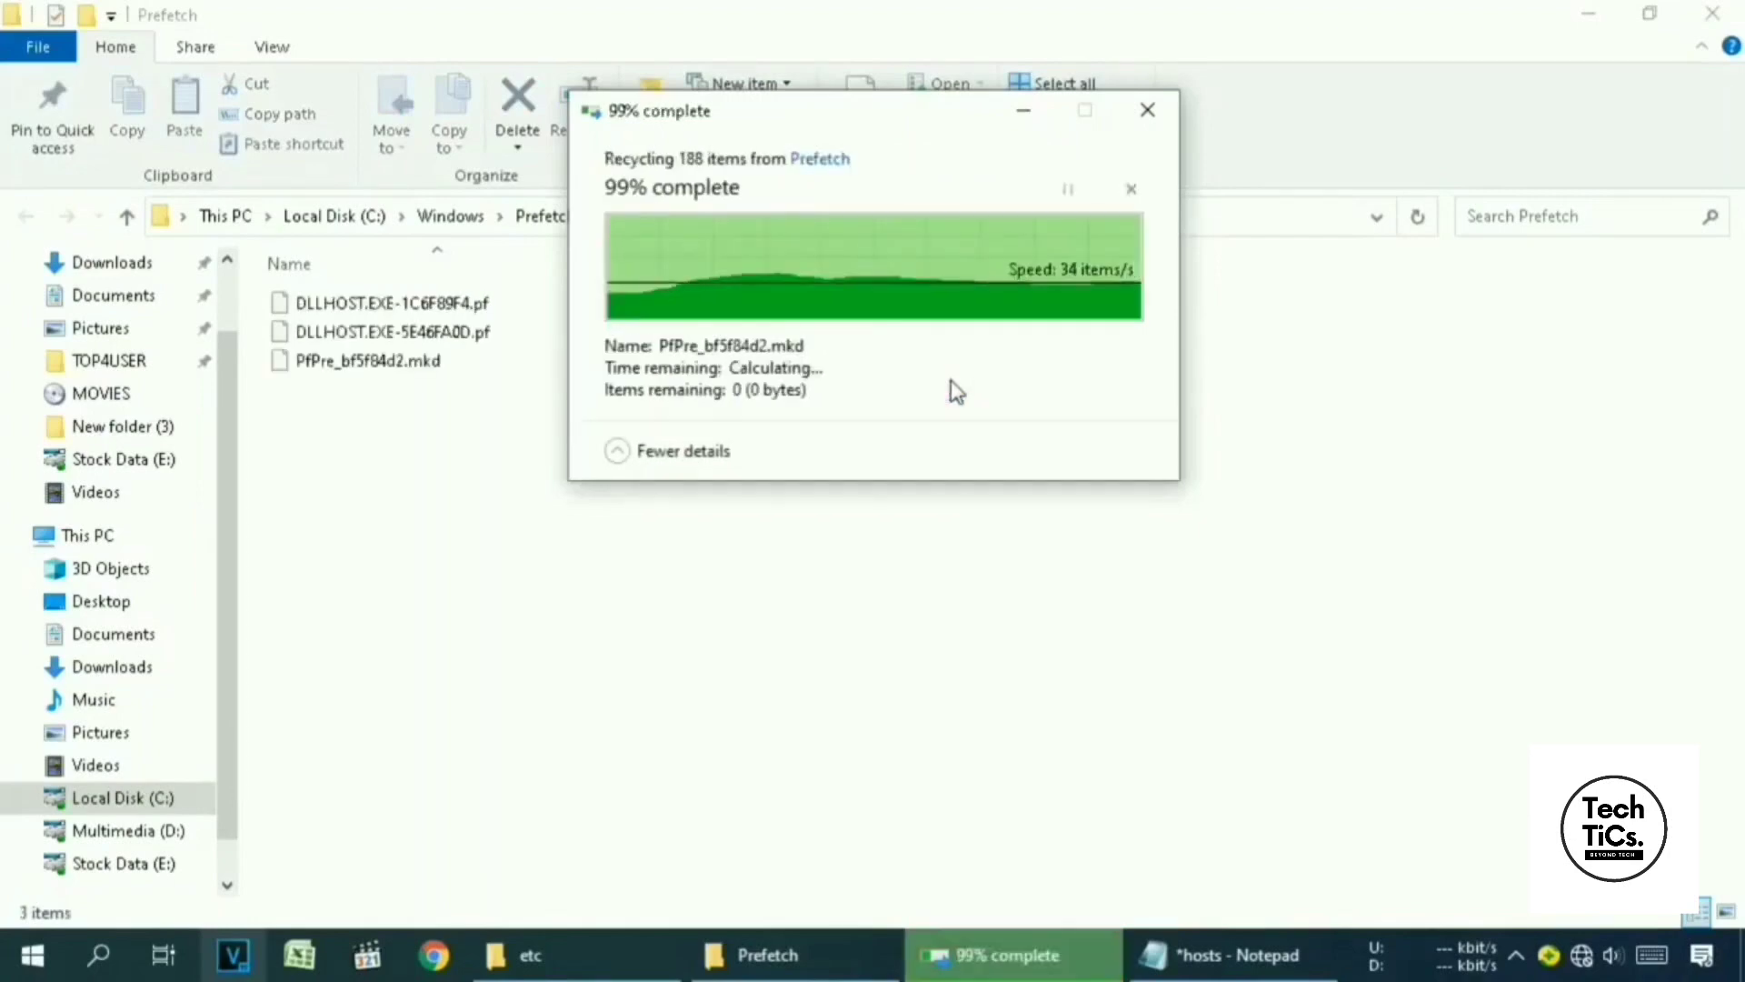
click(1712, 13)
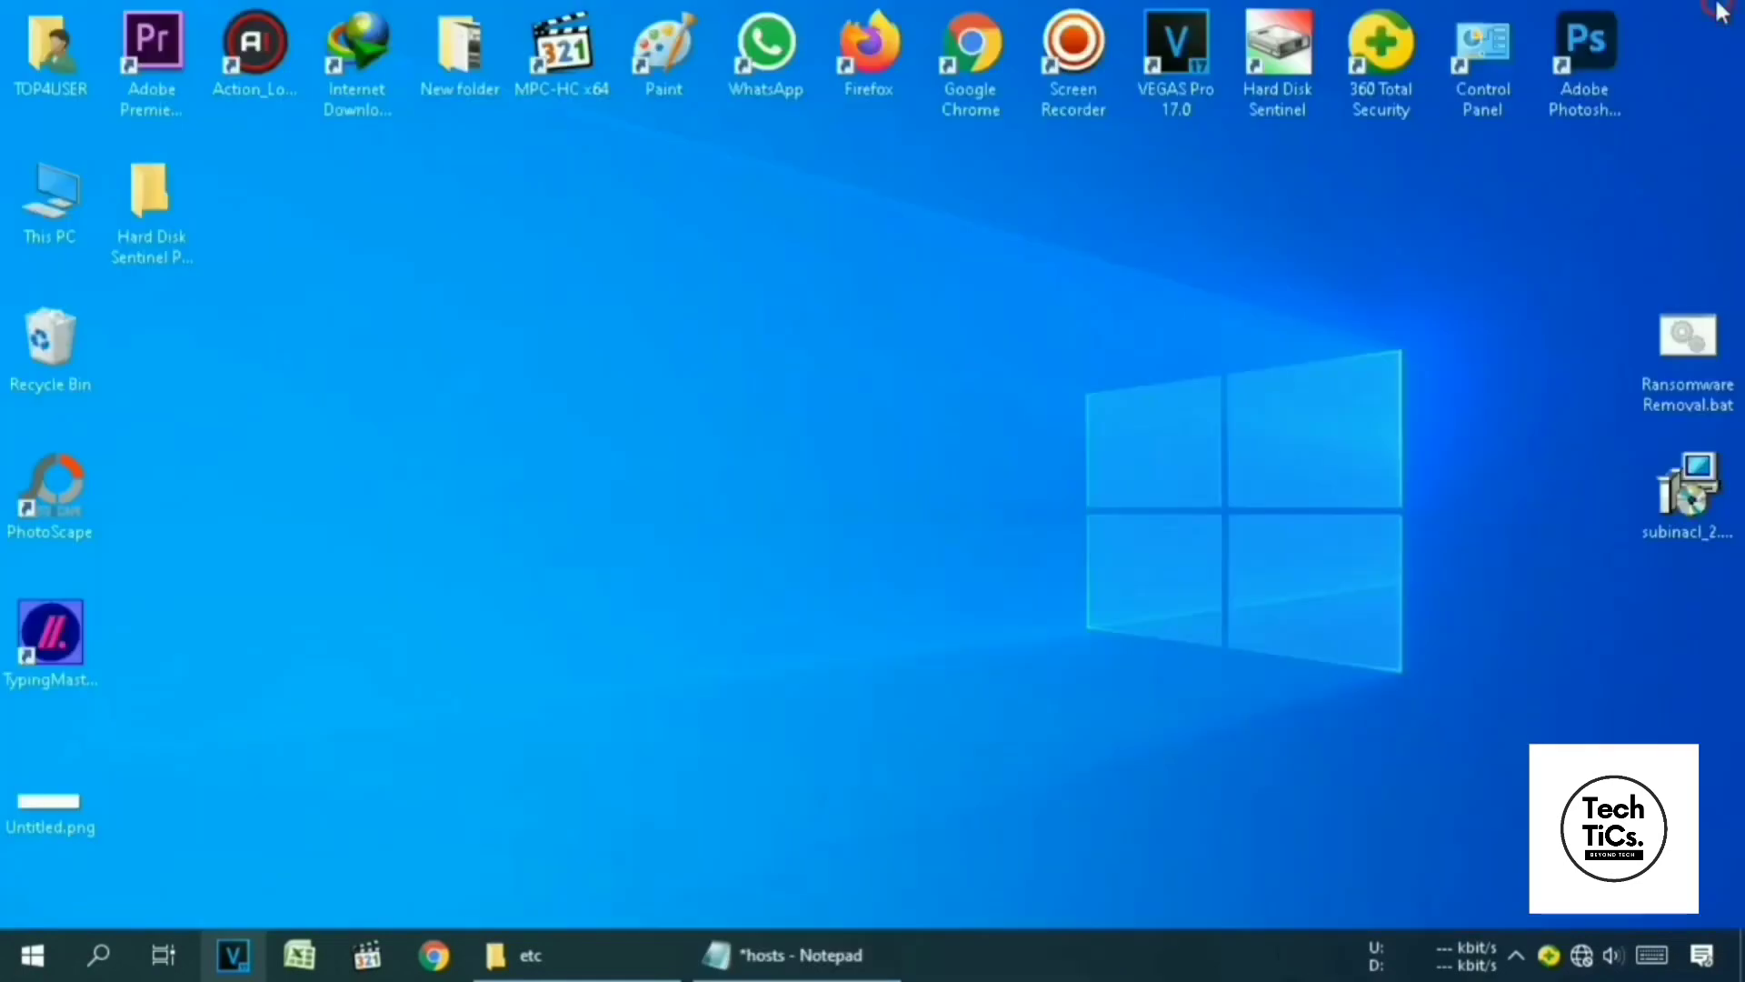
Open the user's Temp folder by entering %temp% in the Run dialog
click(99, 956)
text(run)
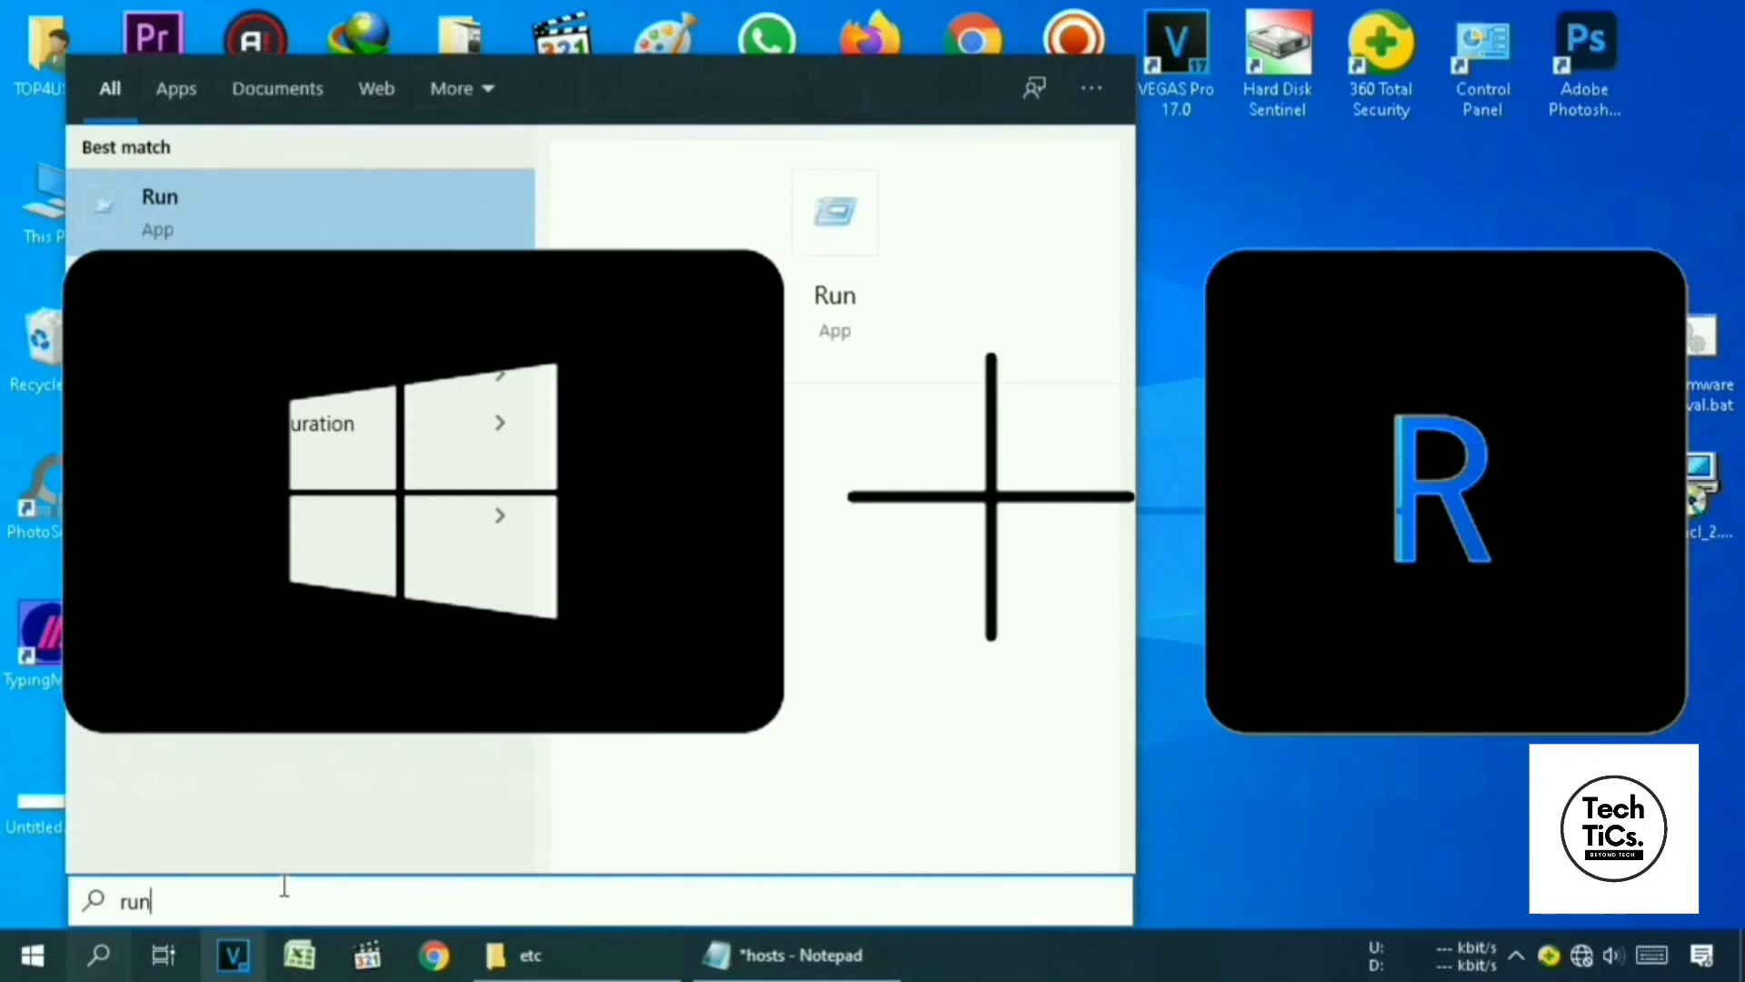
key(super+r)
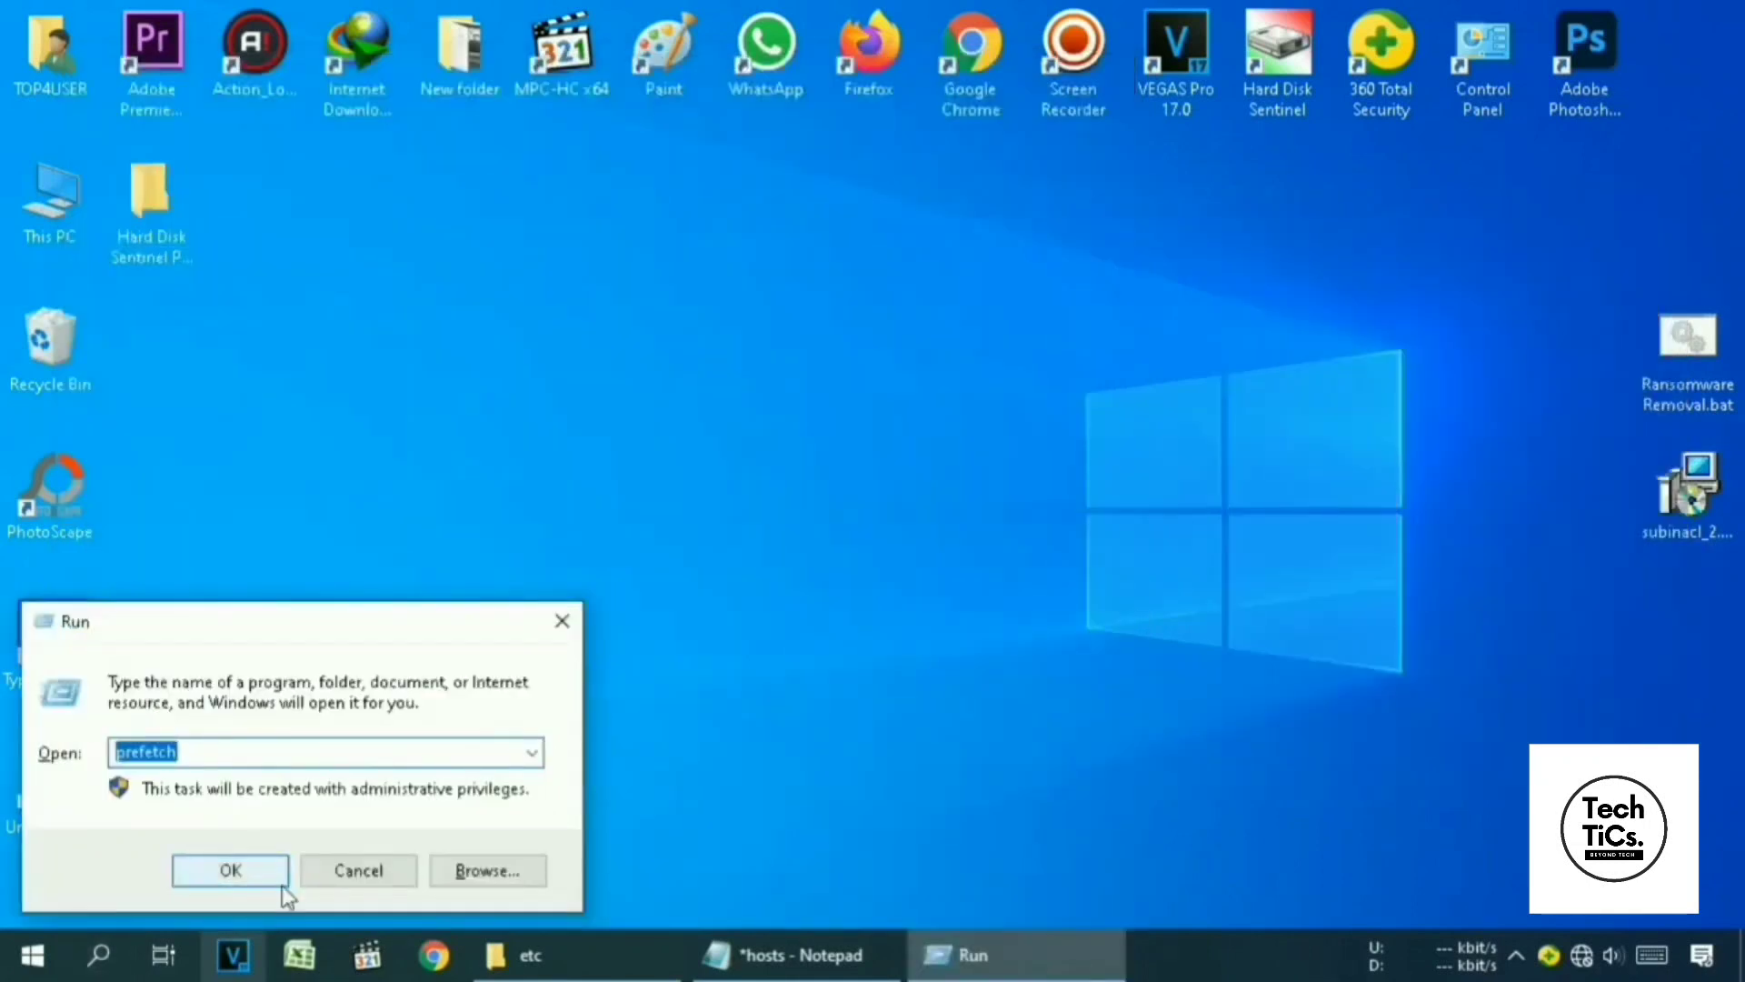
text(%)
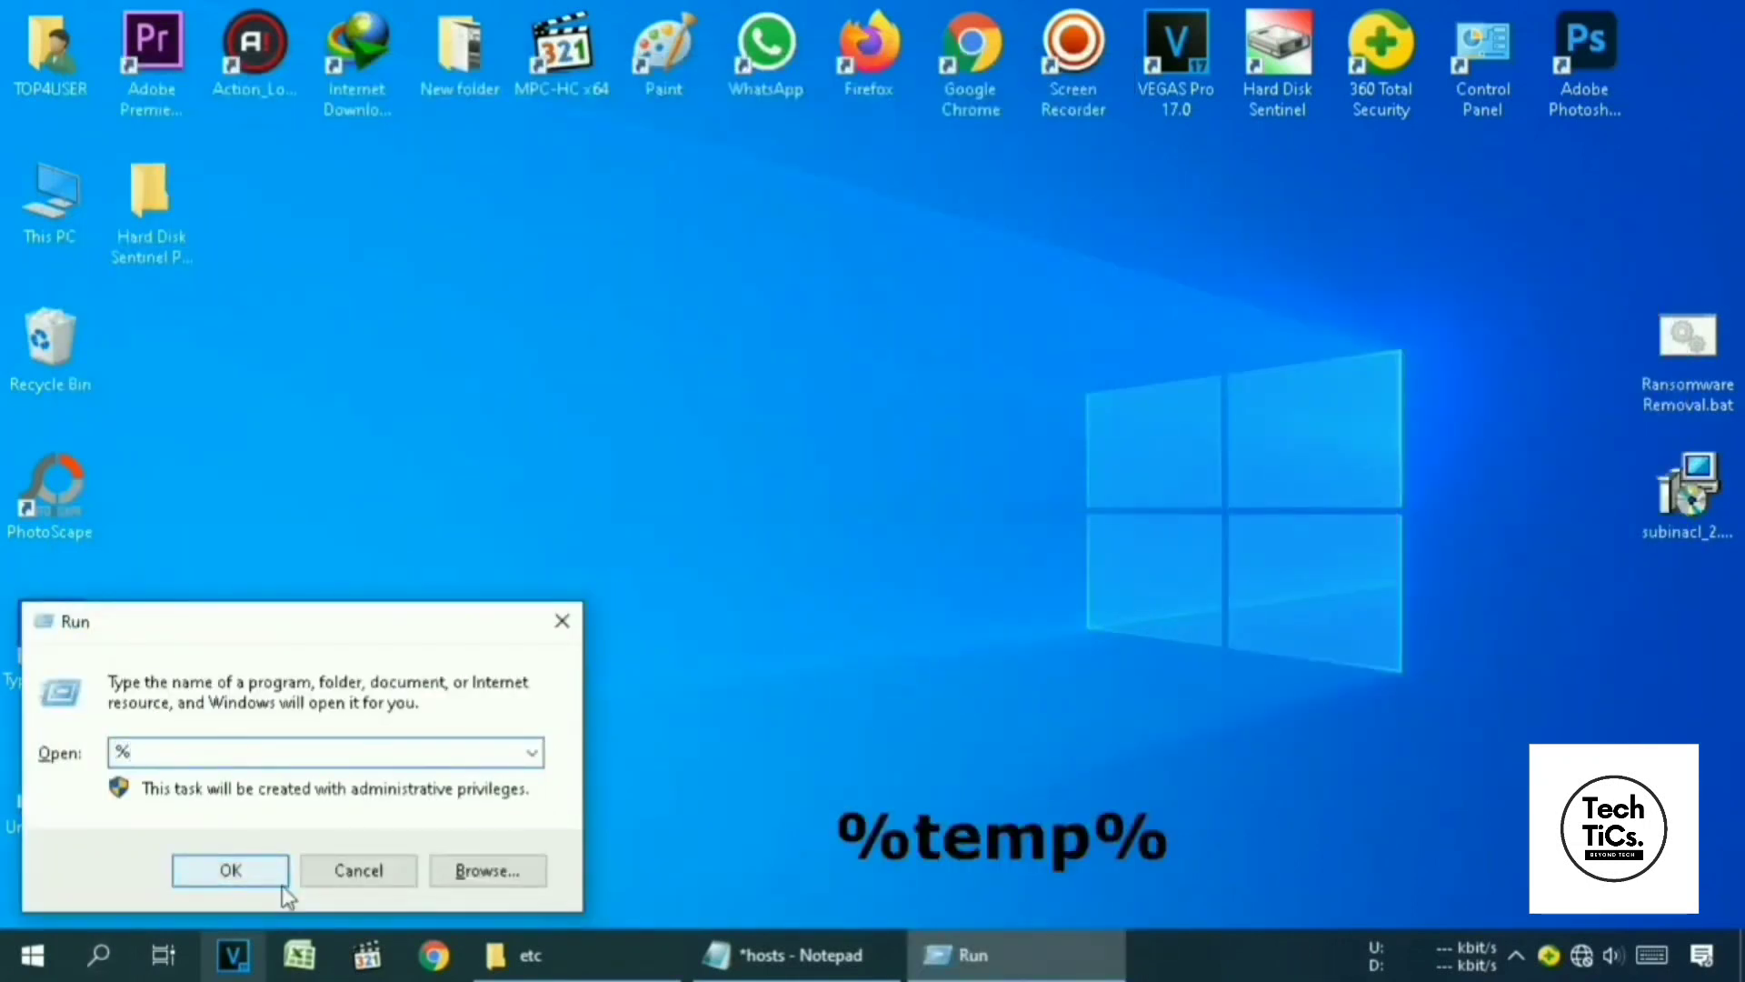
text(temp%)
click(280, 881)
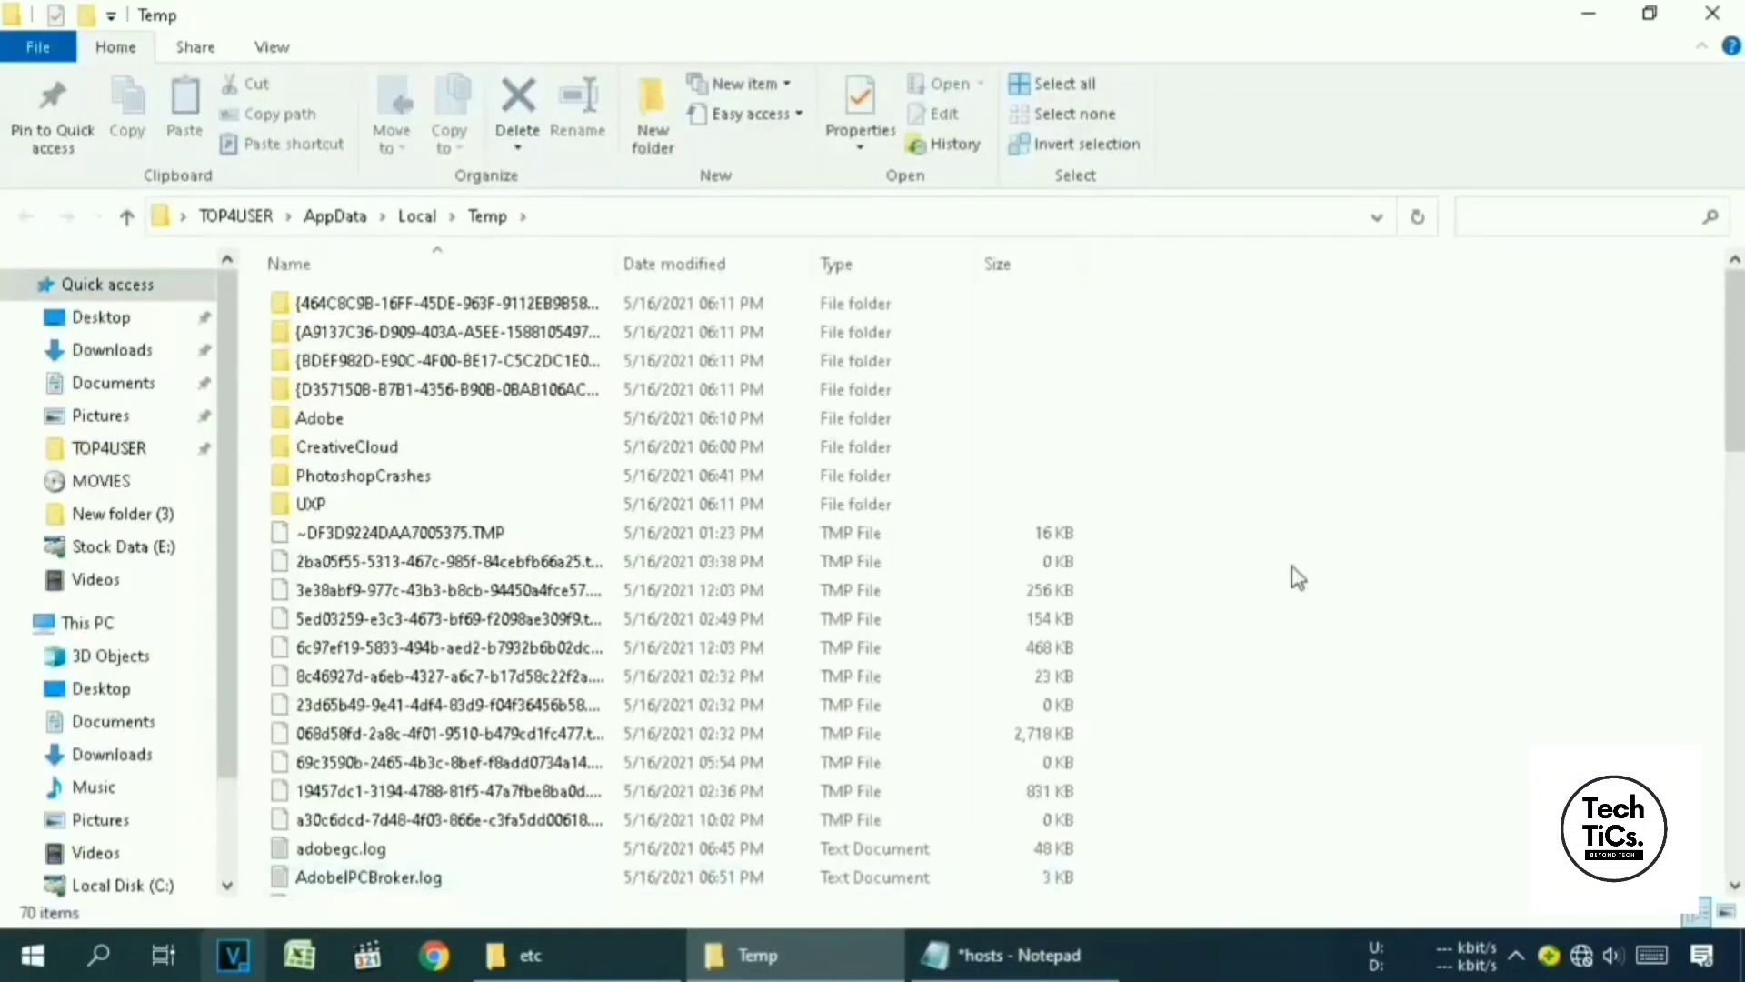
Delete everything in the Temp folder, skipping all items in use, and close the folder
key(ctrl+a)
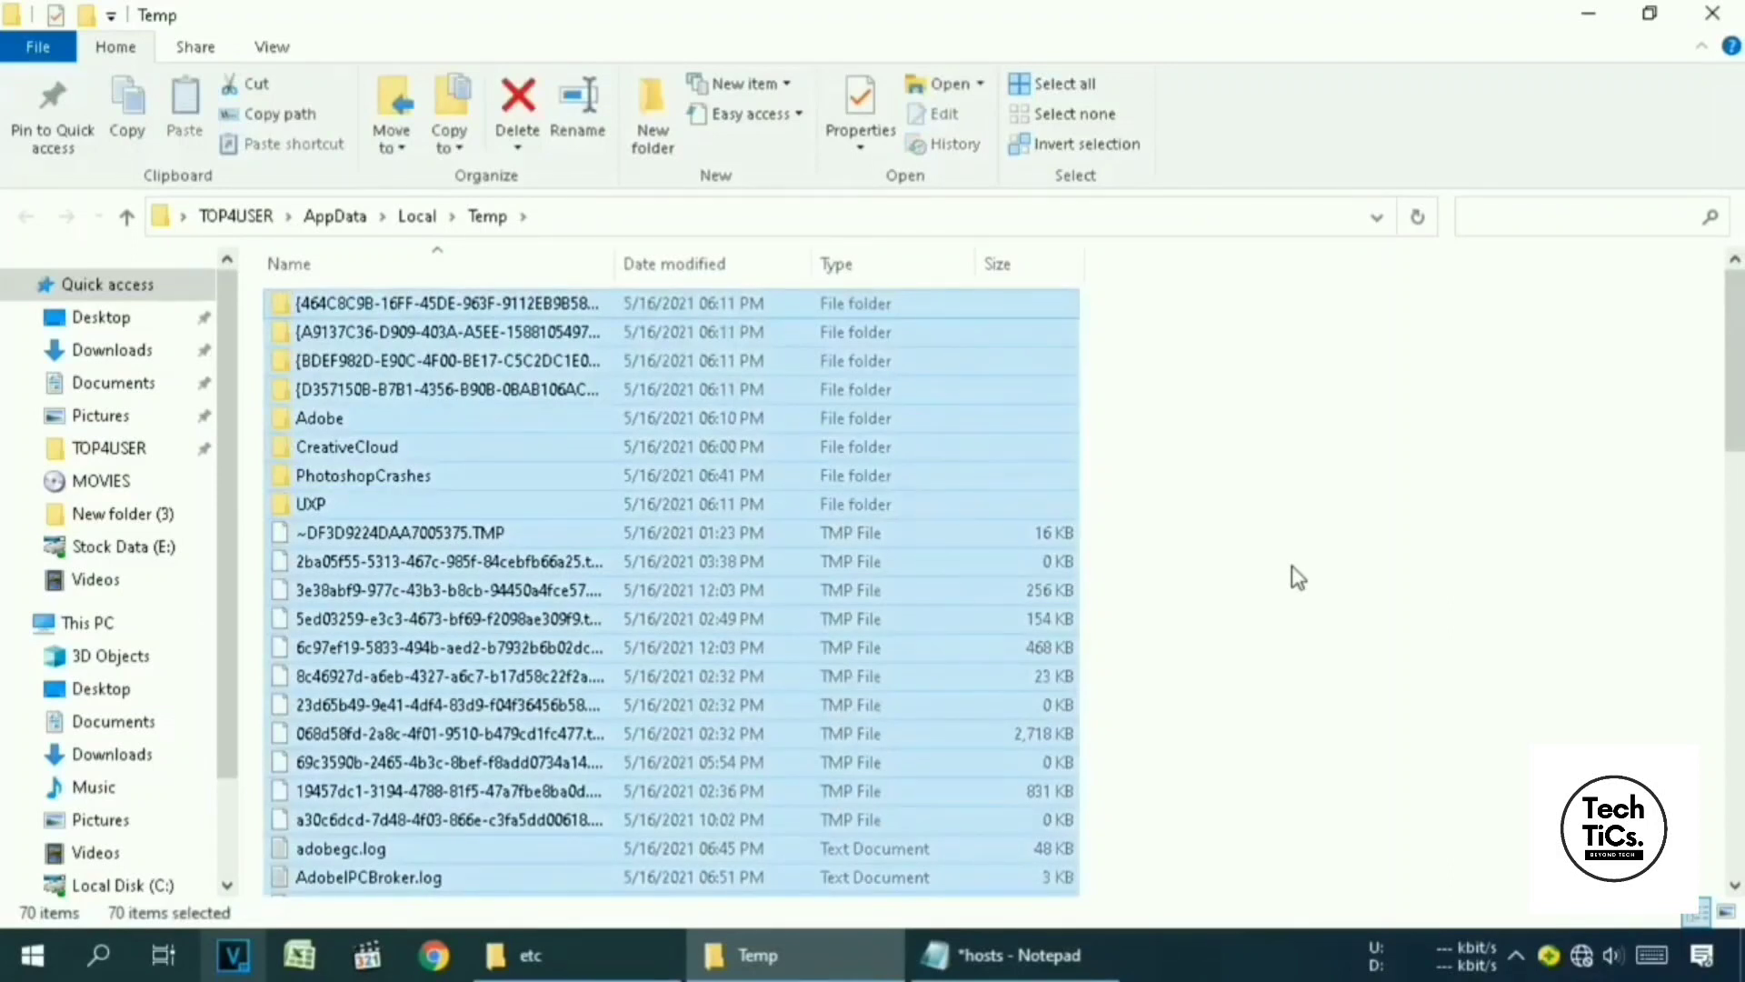
key(Delete)
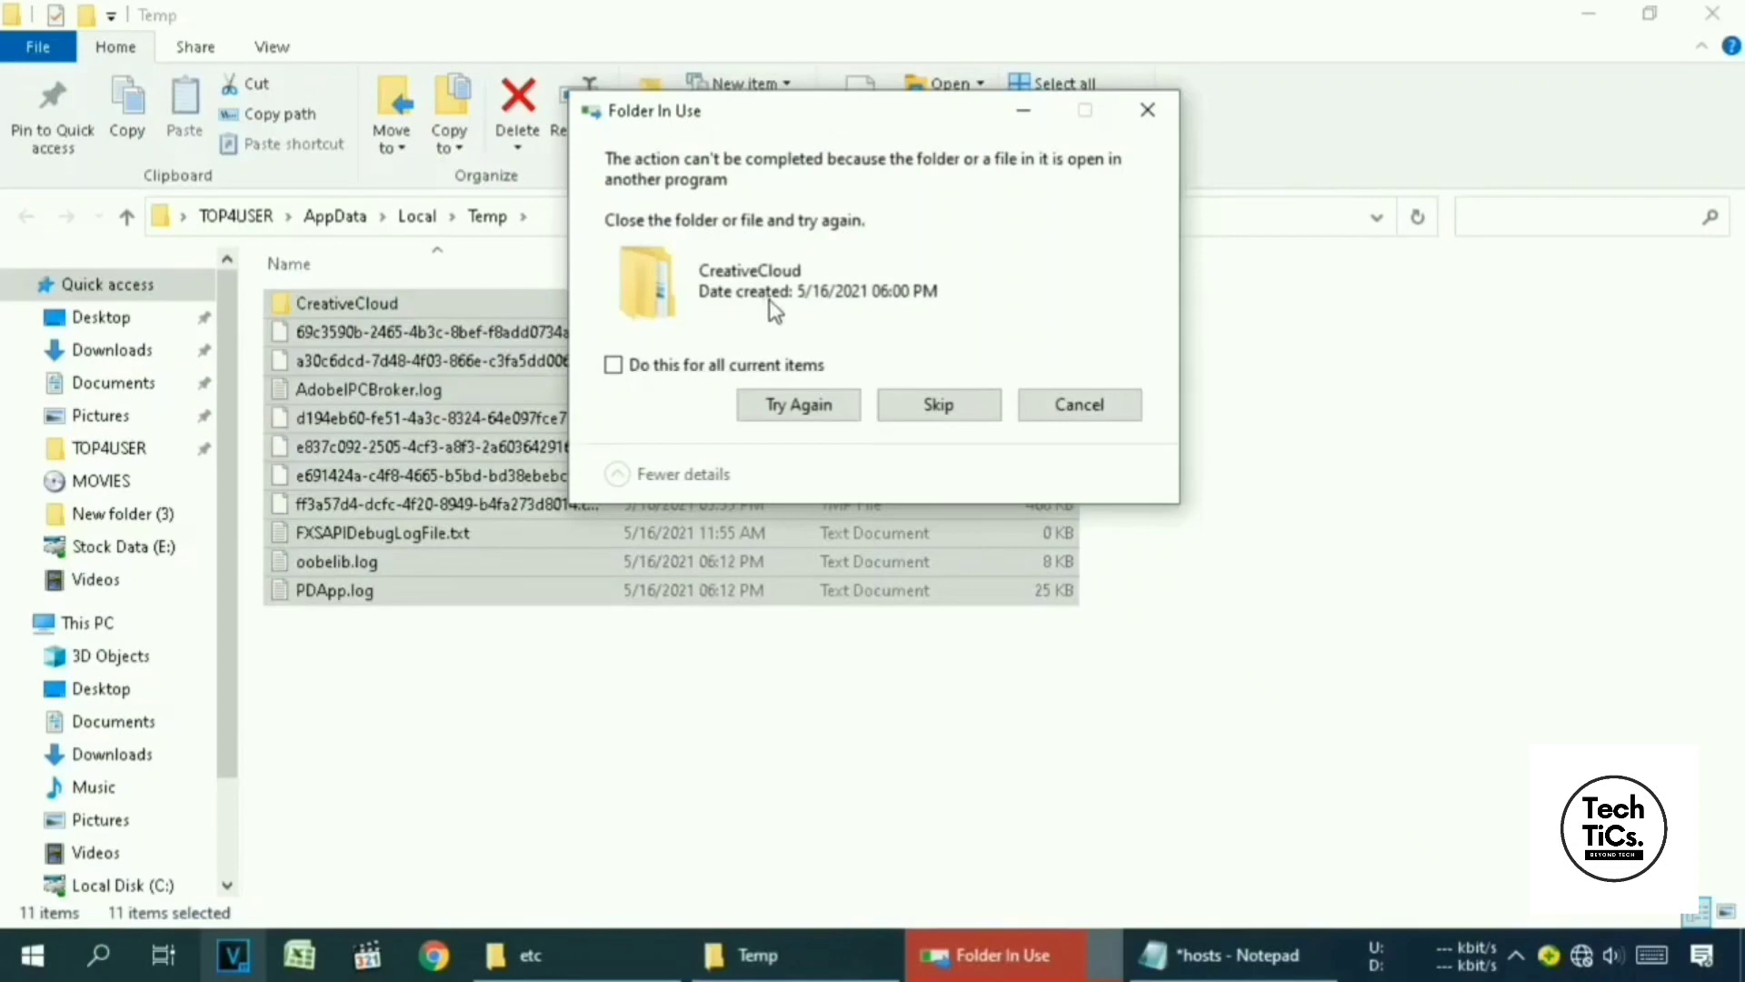
click(944, 411)
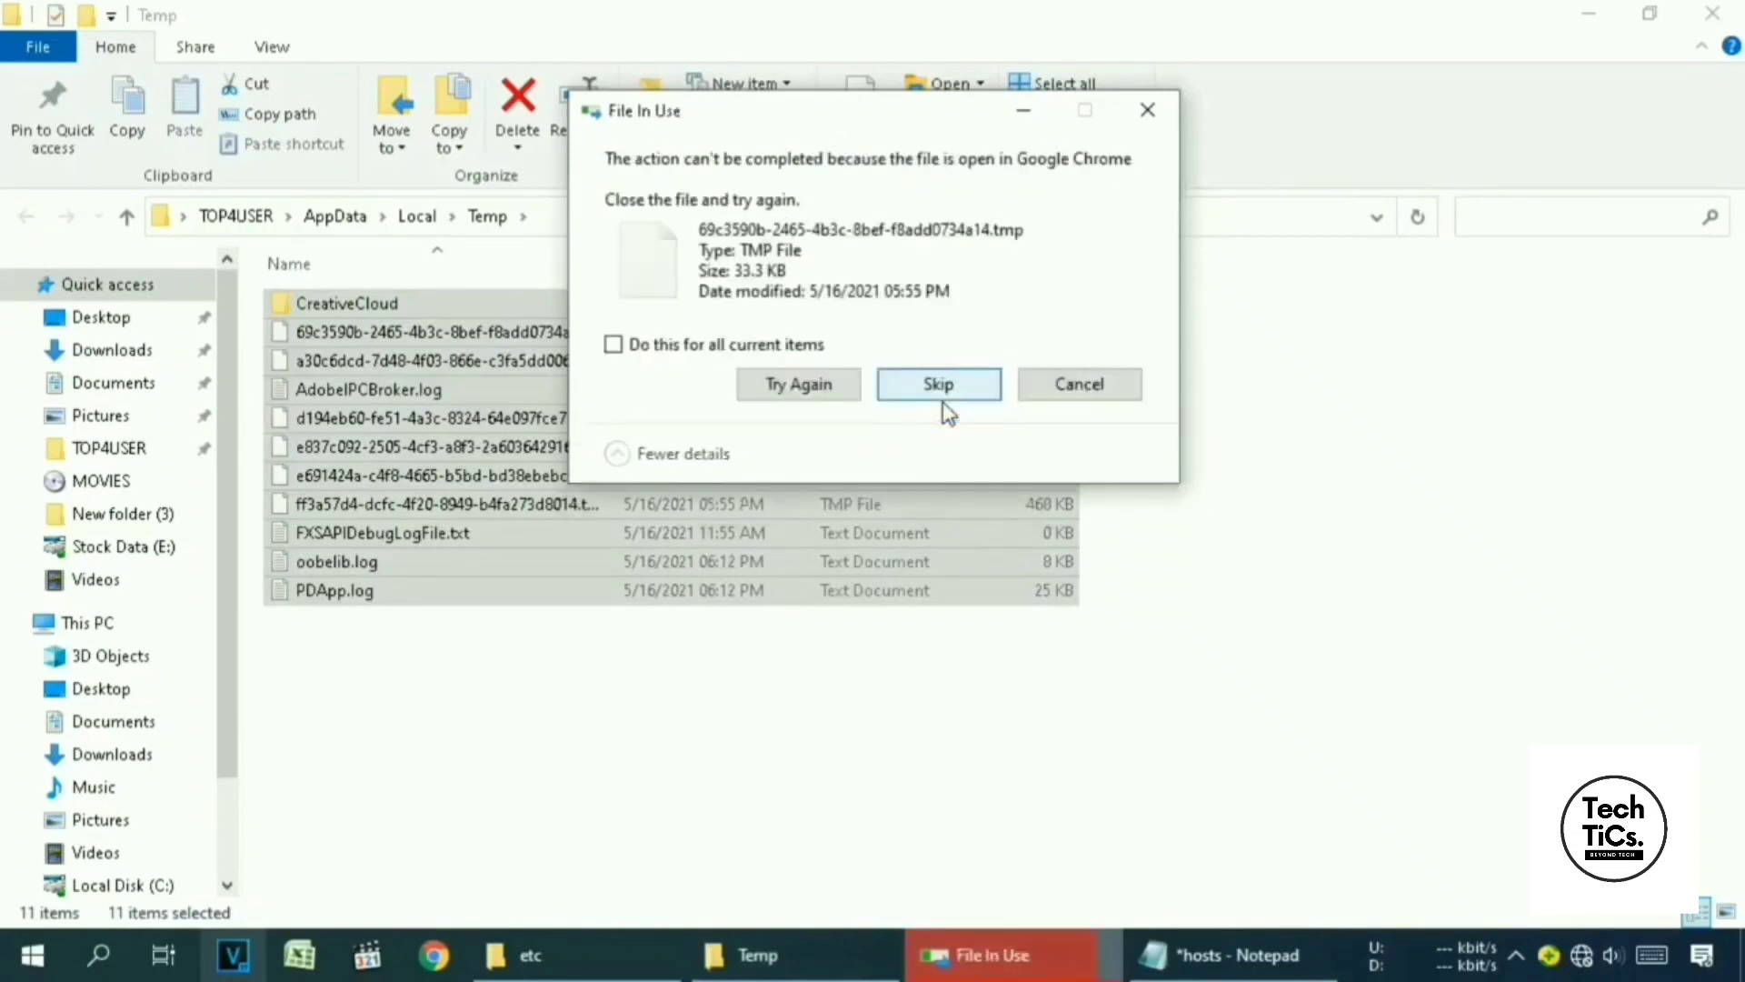
click(634, 346)
click(961, 393)
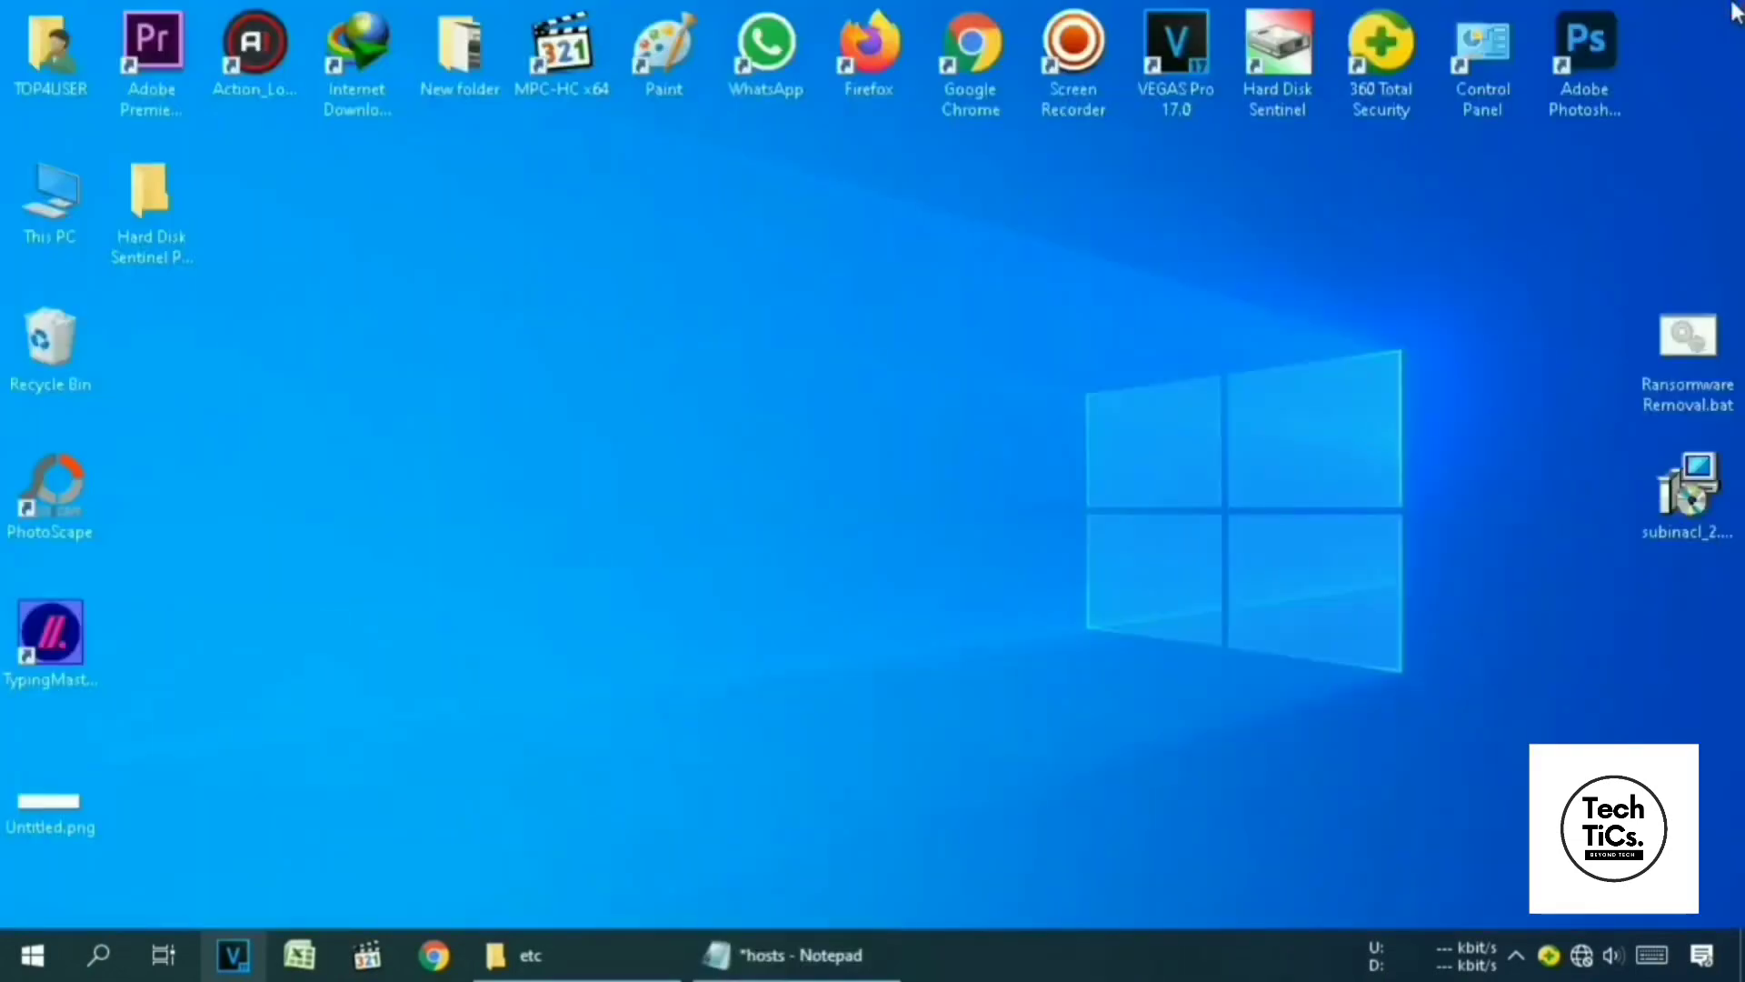
Open Task Manager and maximize its window on the list of running processes
right_click(1138, 948)
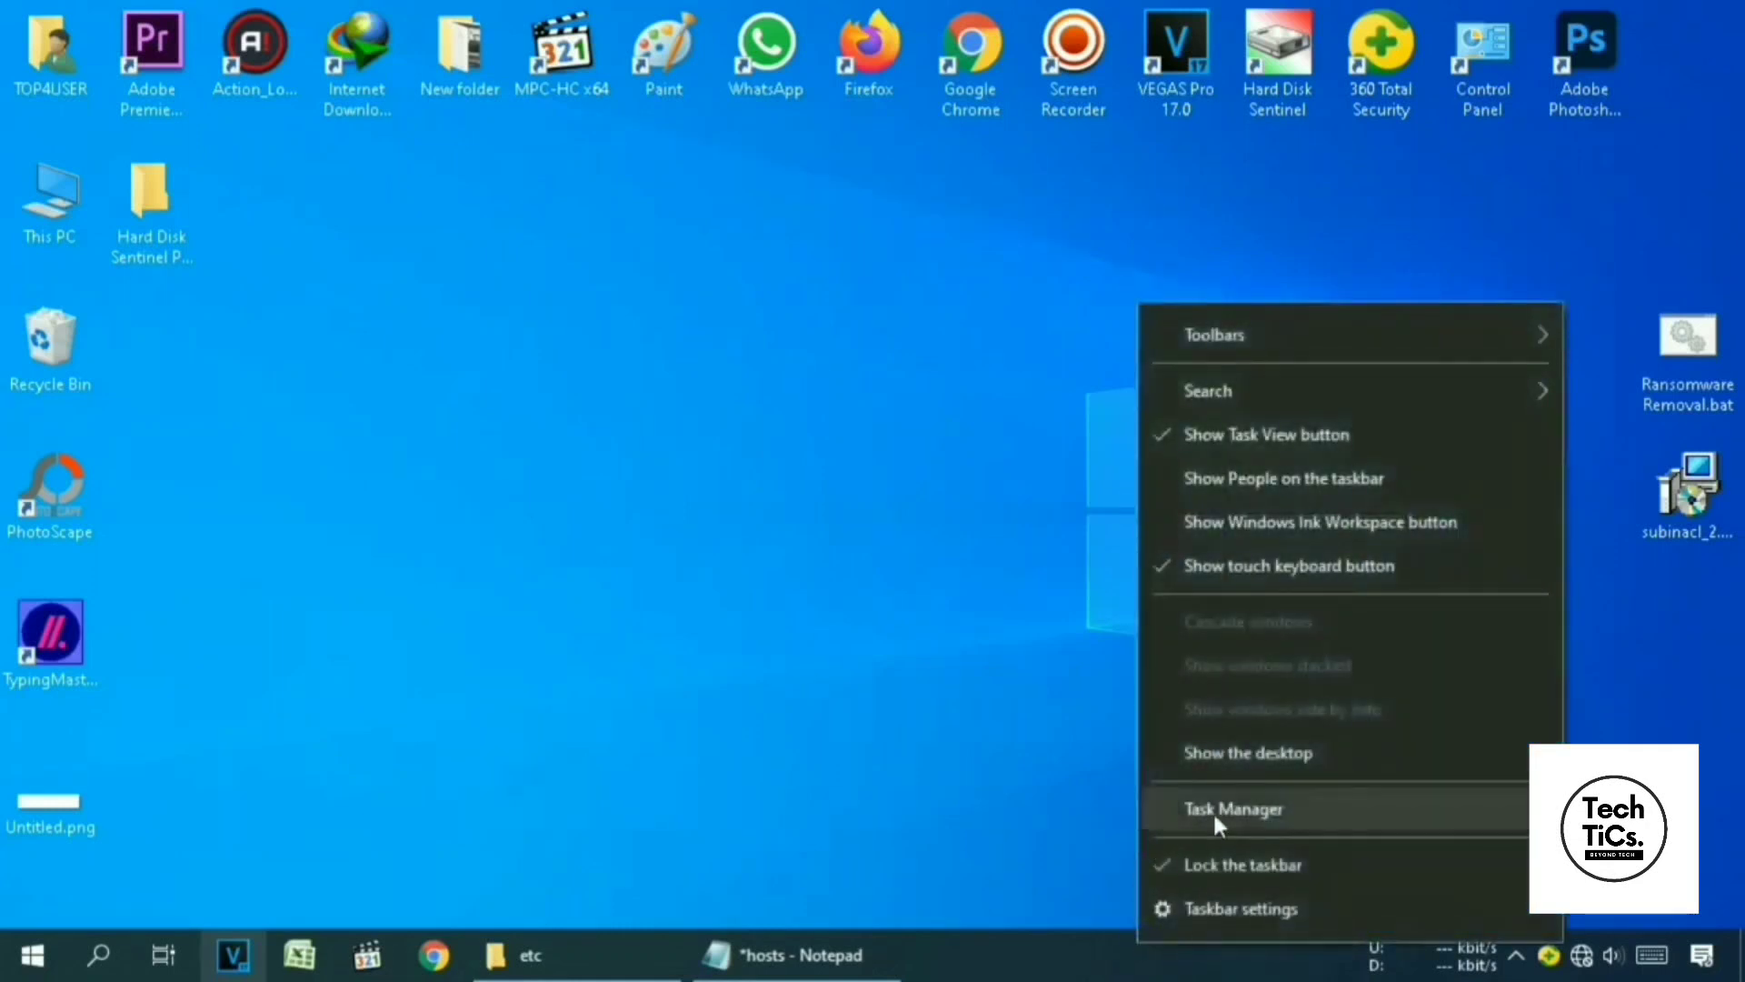
click(1282, 812)
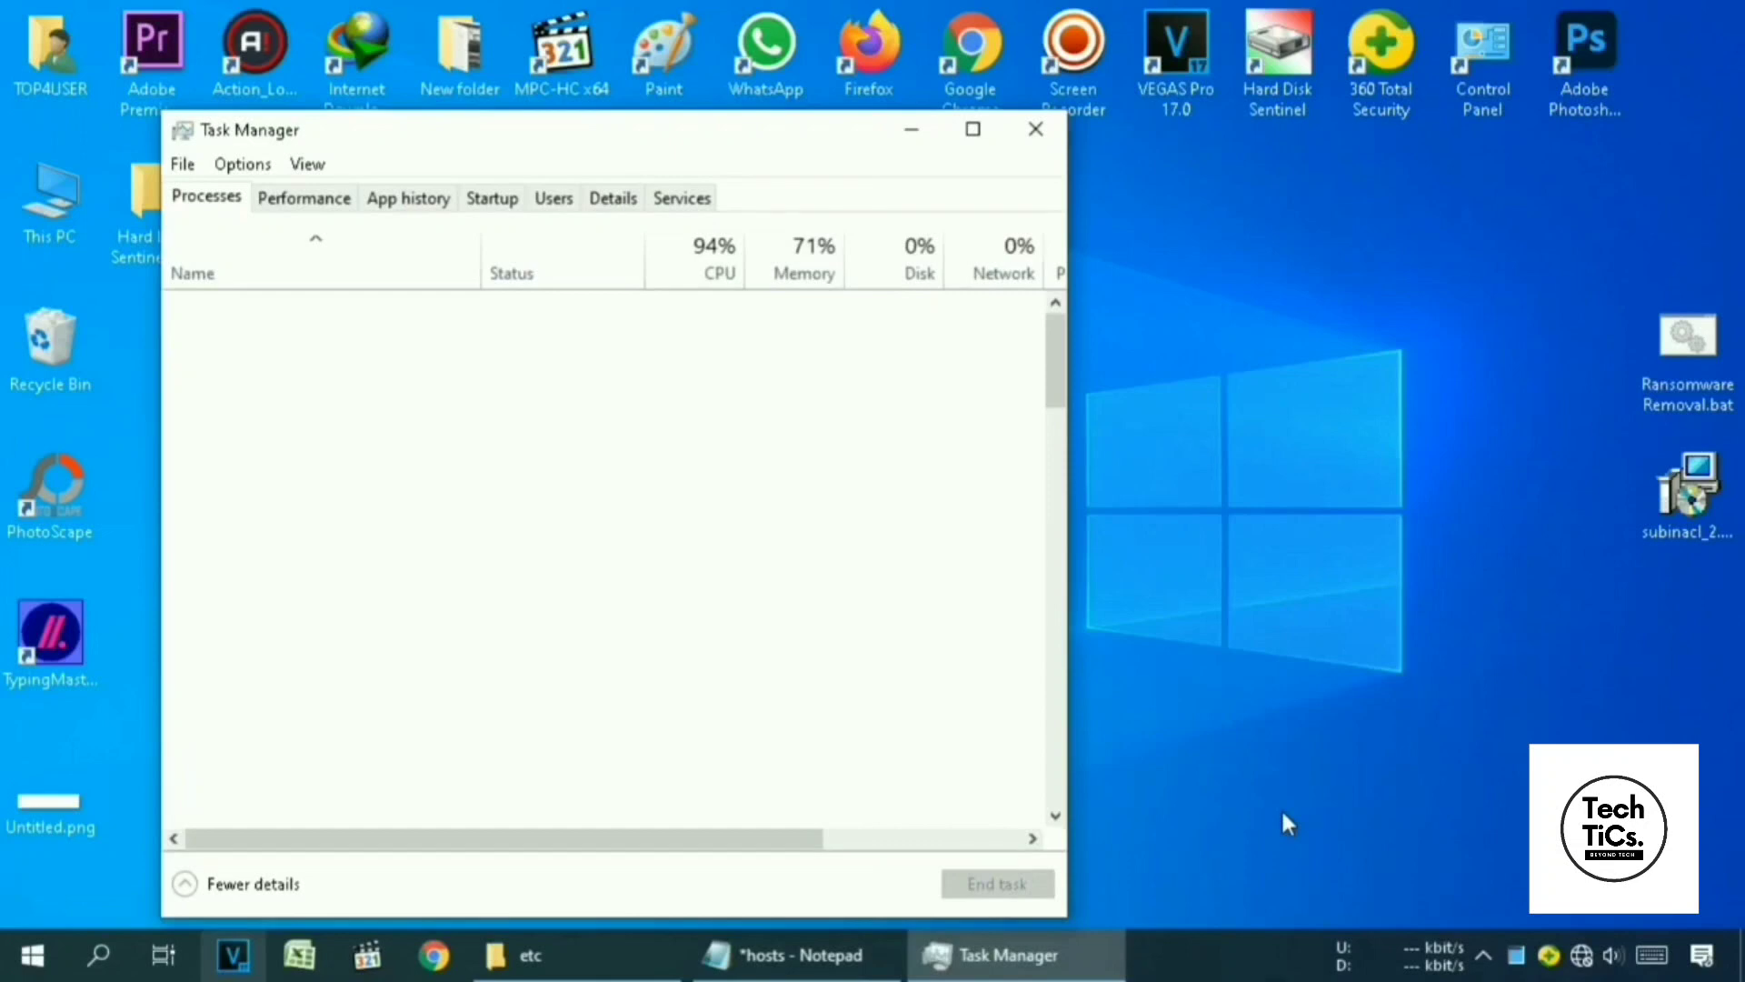
drag(613, 130, 736, 25)
drag(1183, 229, 1186, 266)
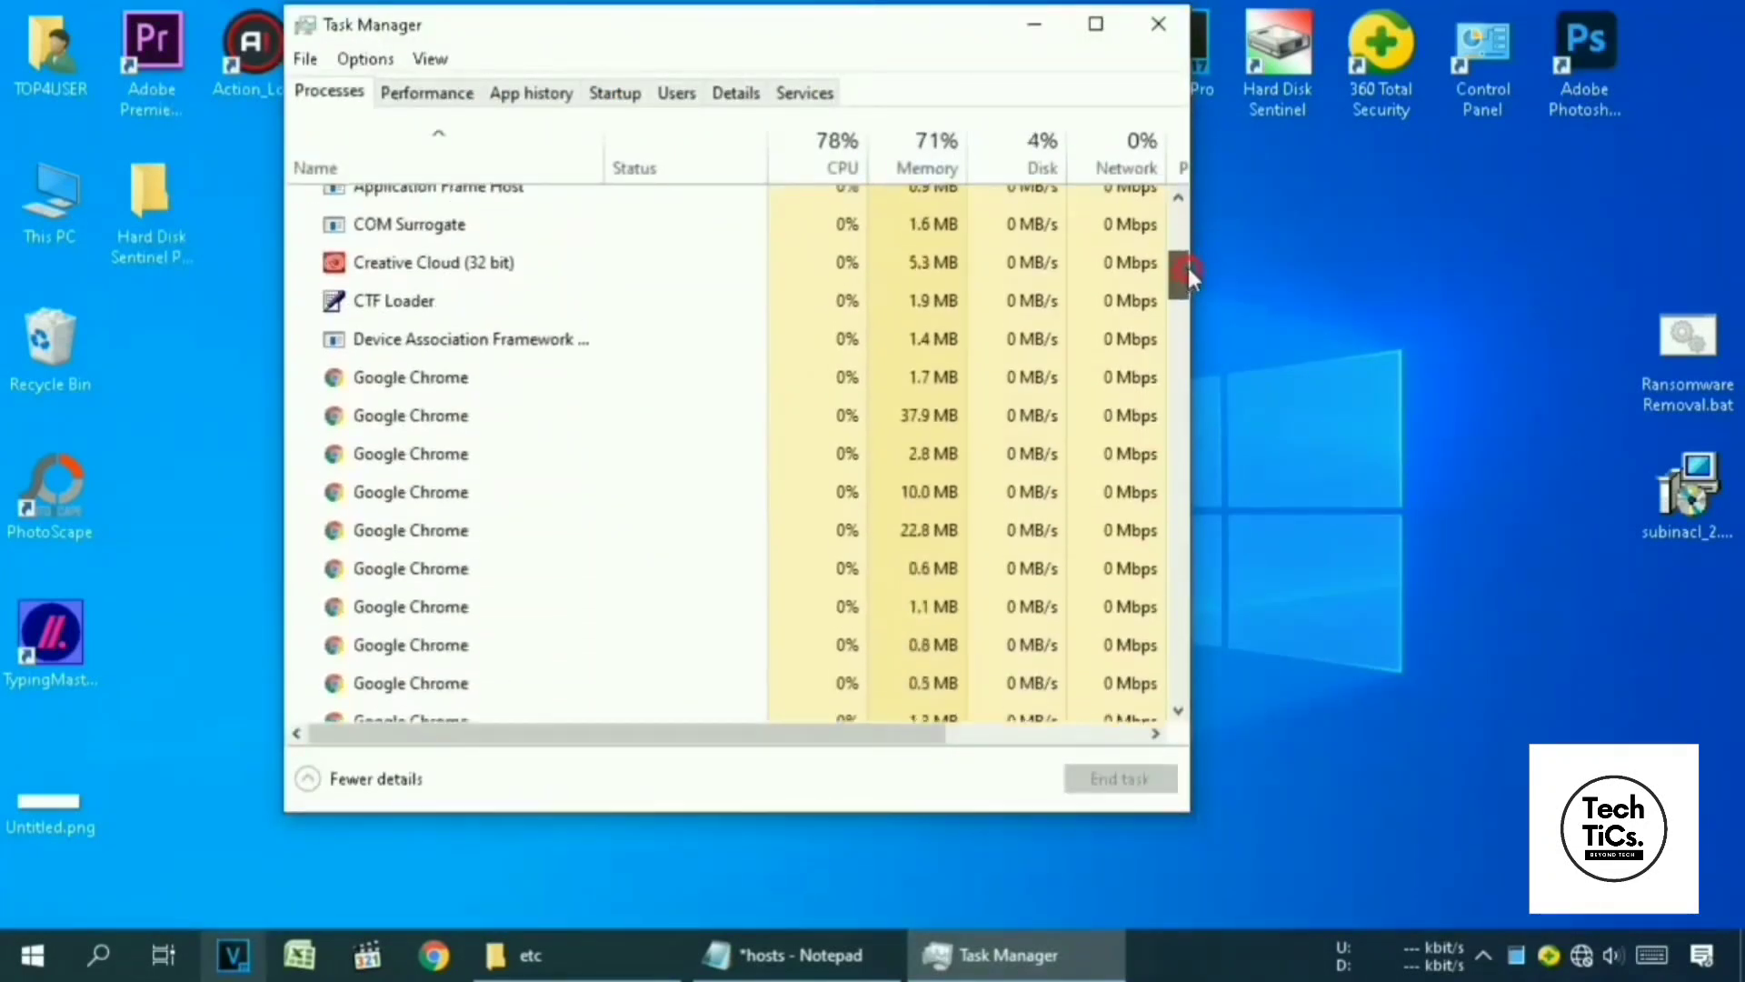
click(1096, 24)
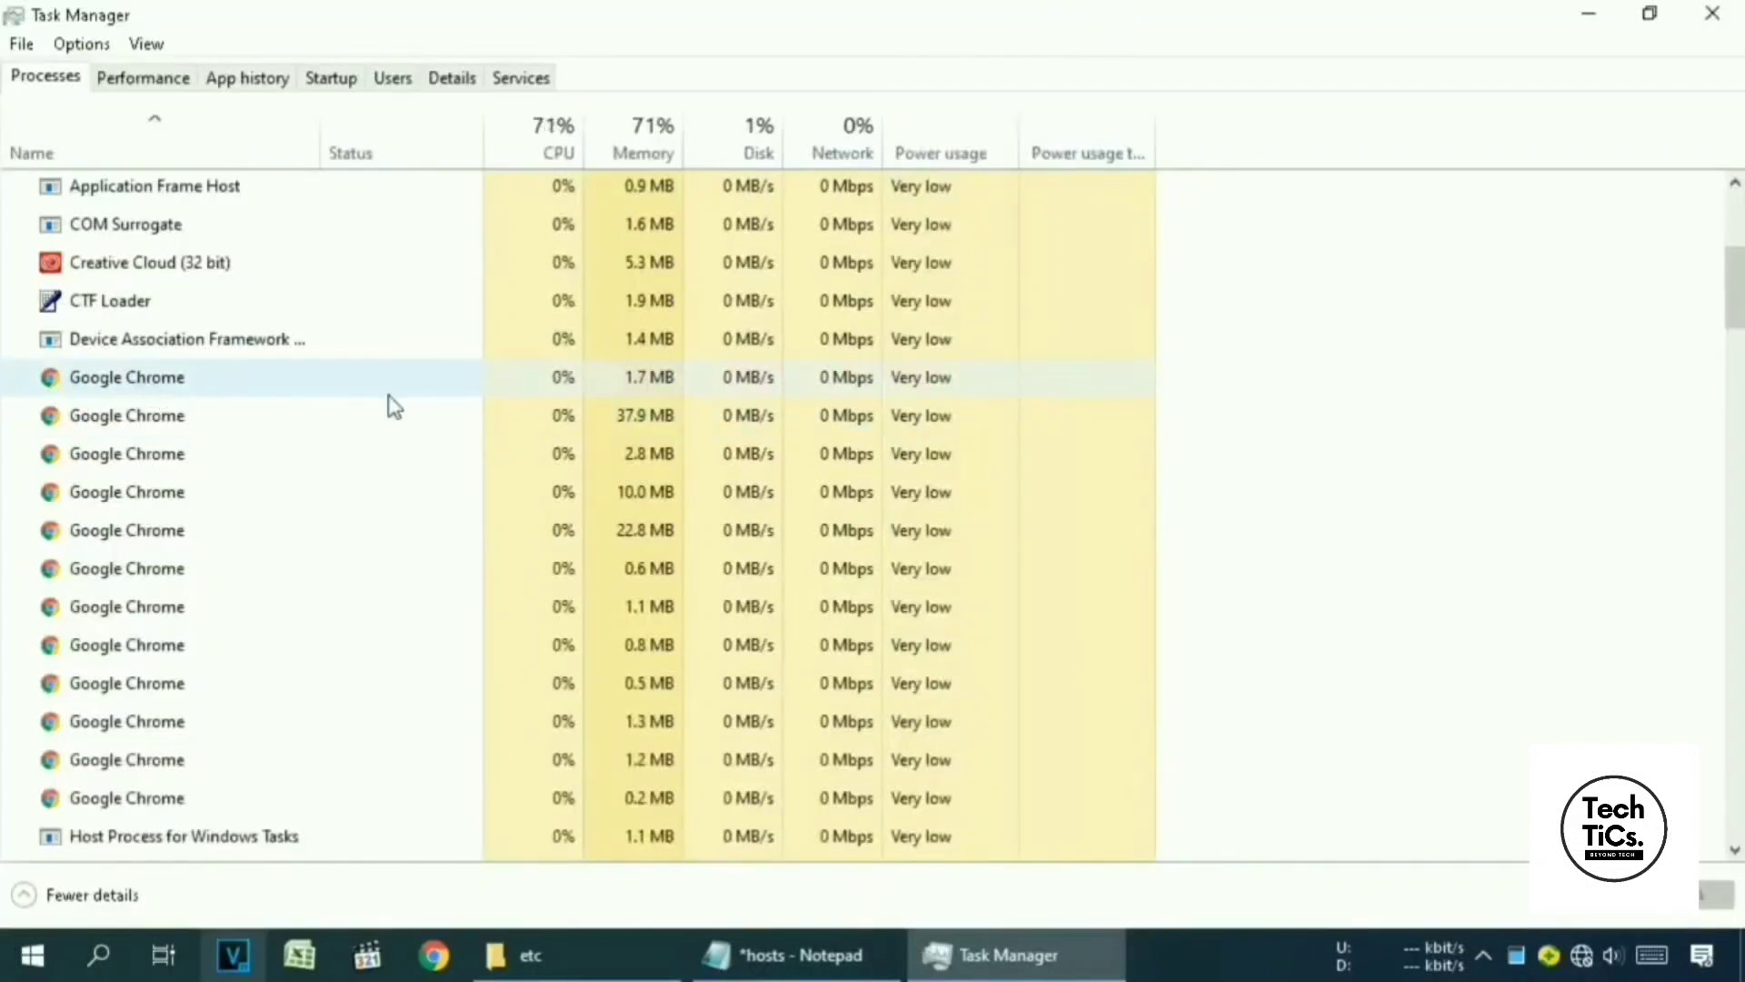
End the Google Chrome background processes one after another, and close Task Manager
scroll(690, 437, down, 1)
scroll(694, 438, down, 3)
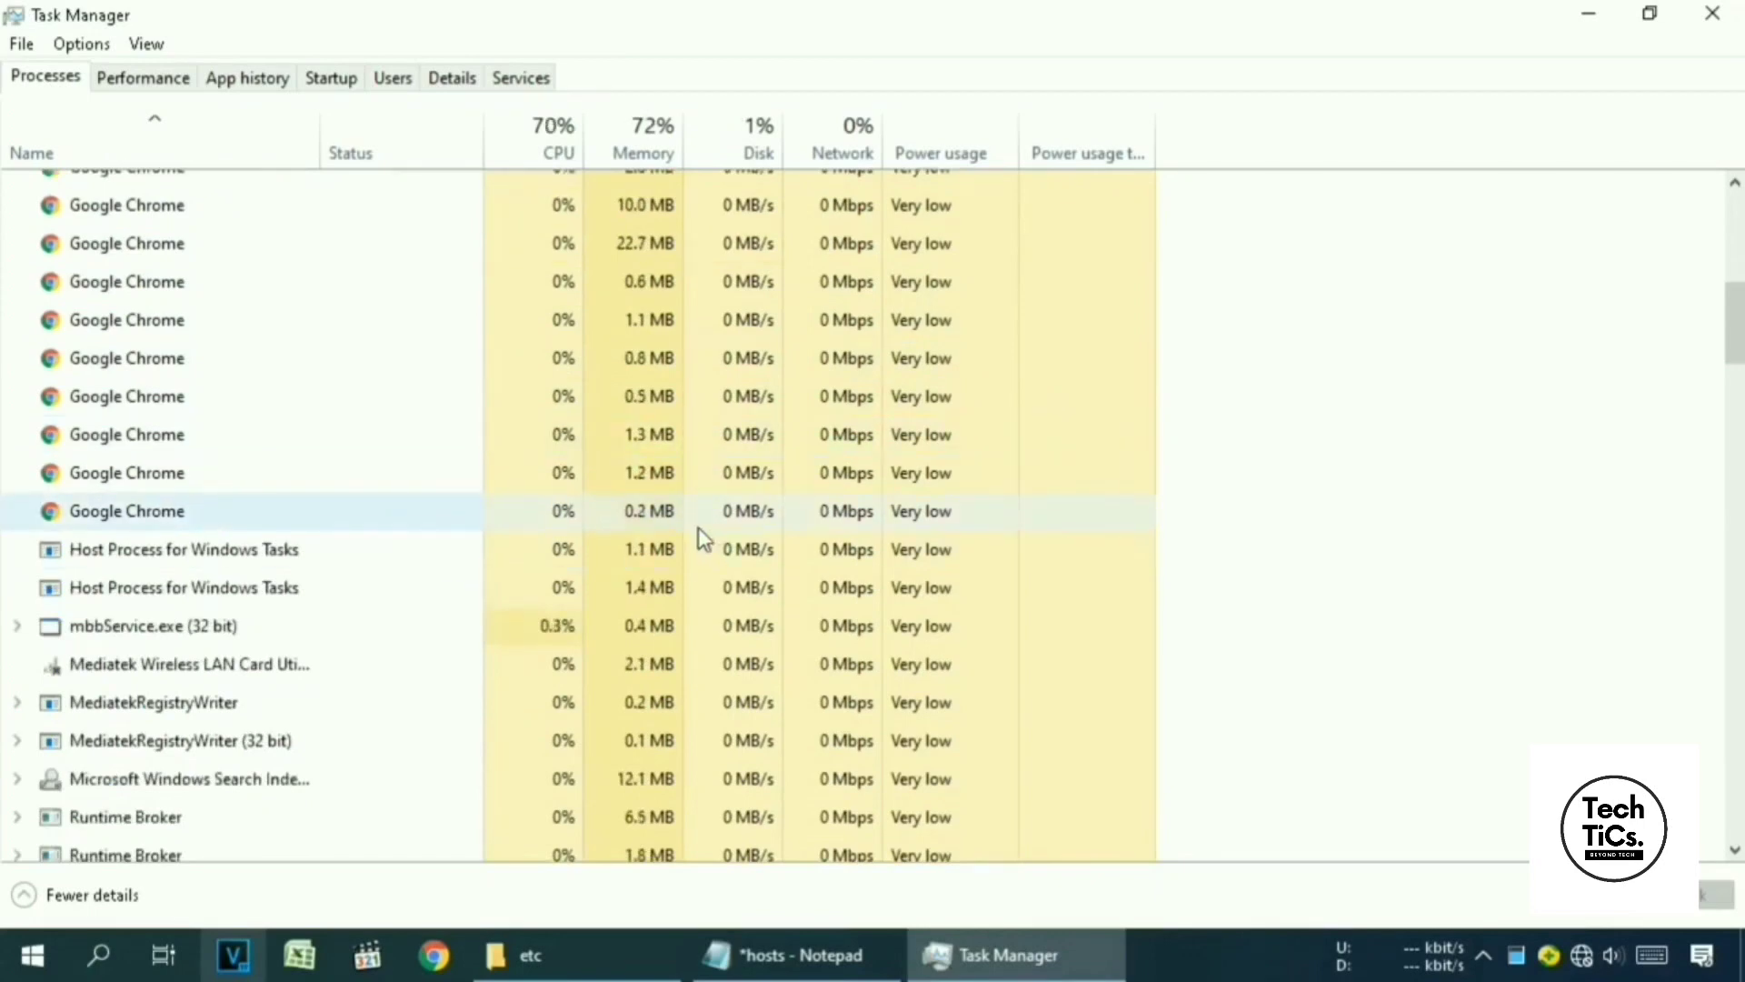
scroll(698, 527, up, 1)
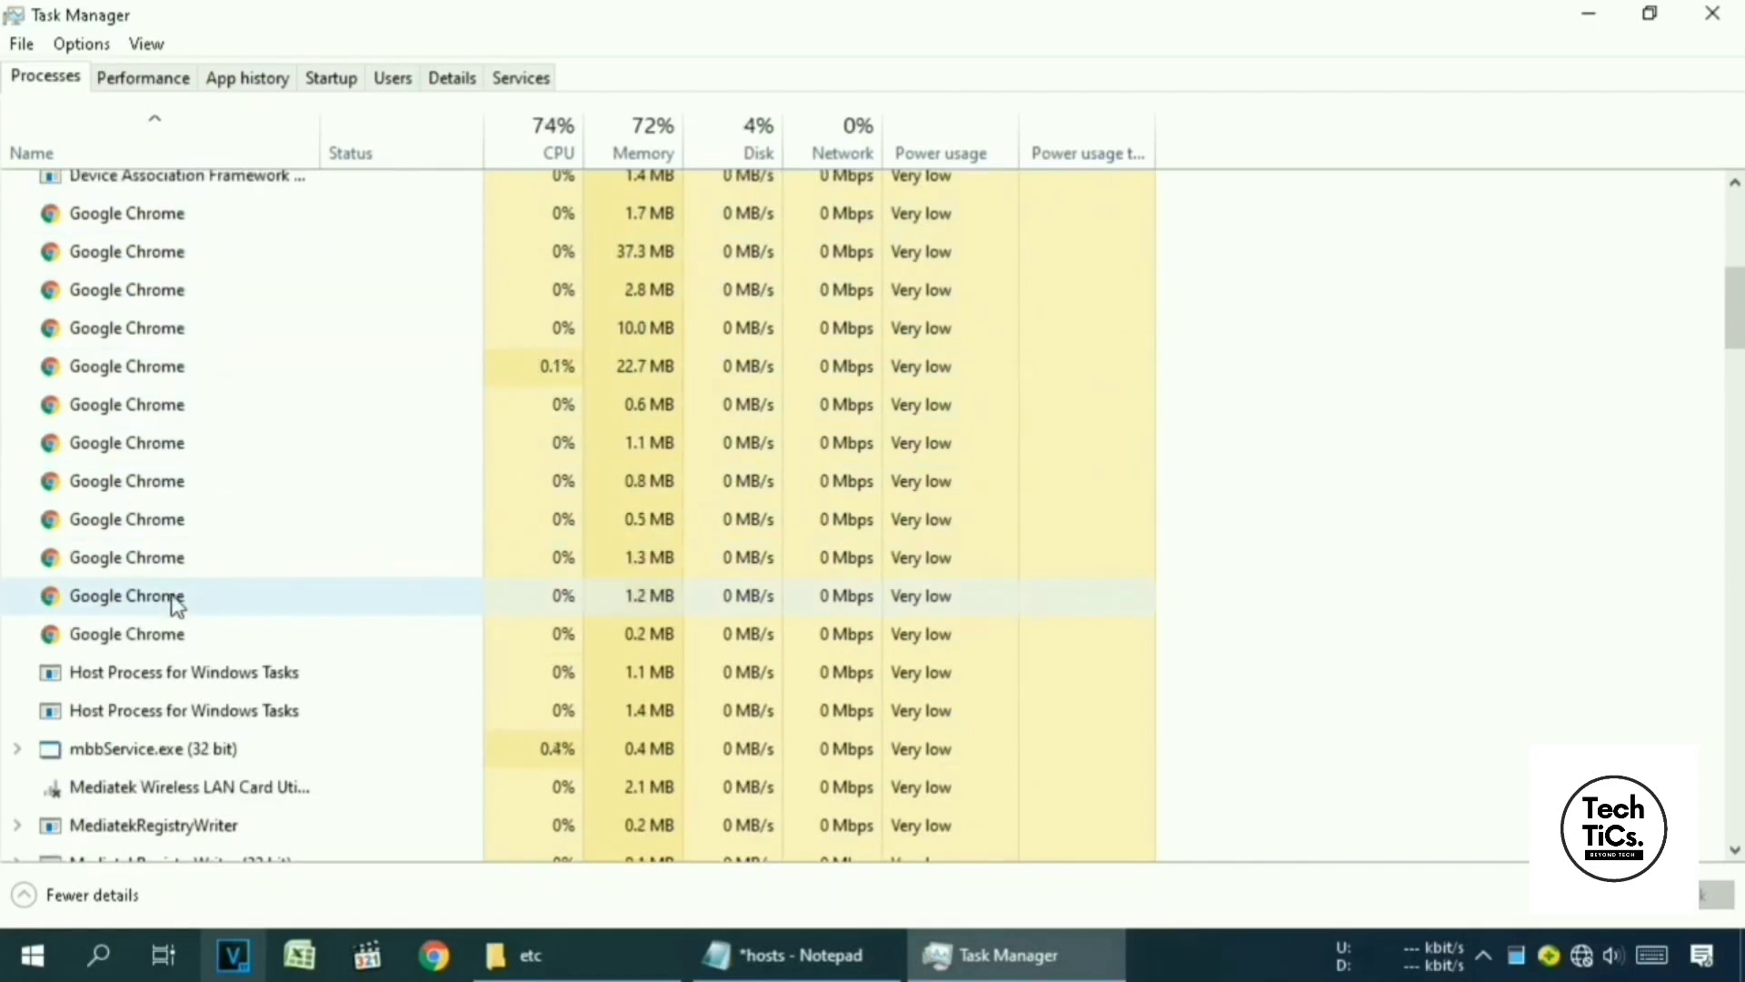
right_click(118, 216)
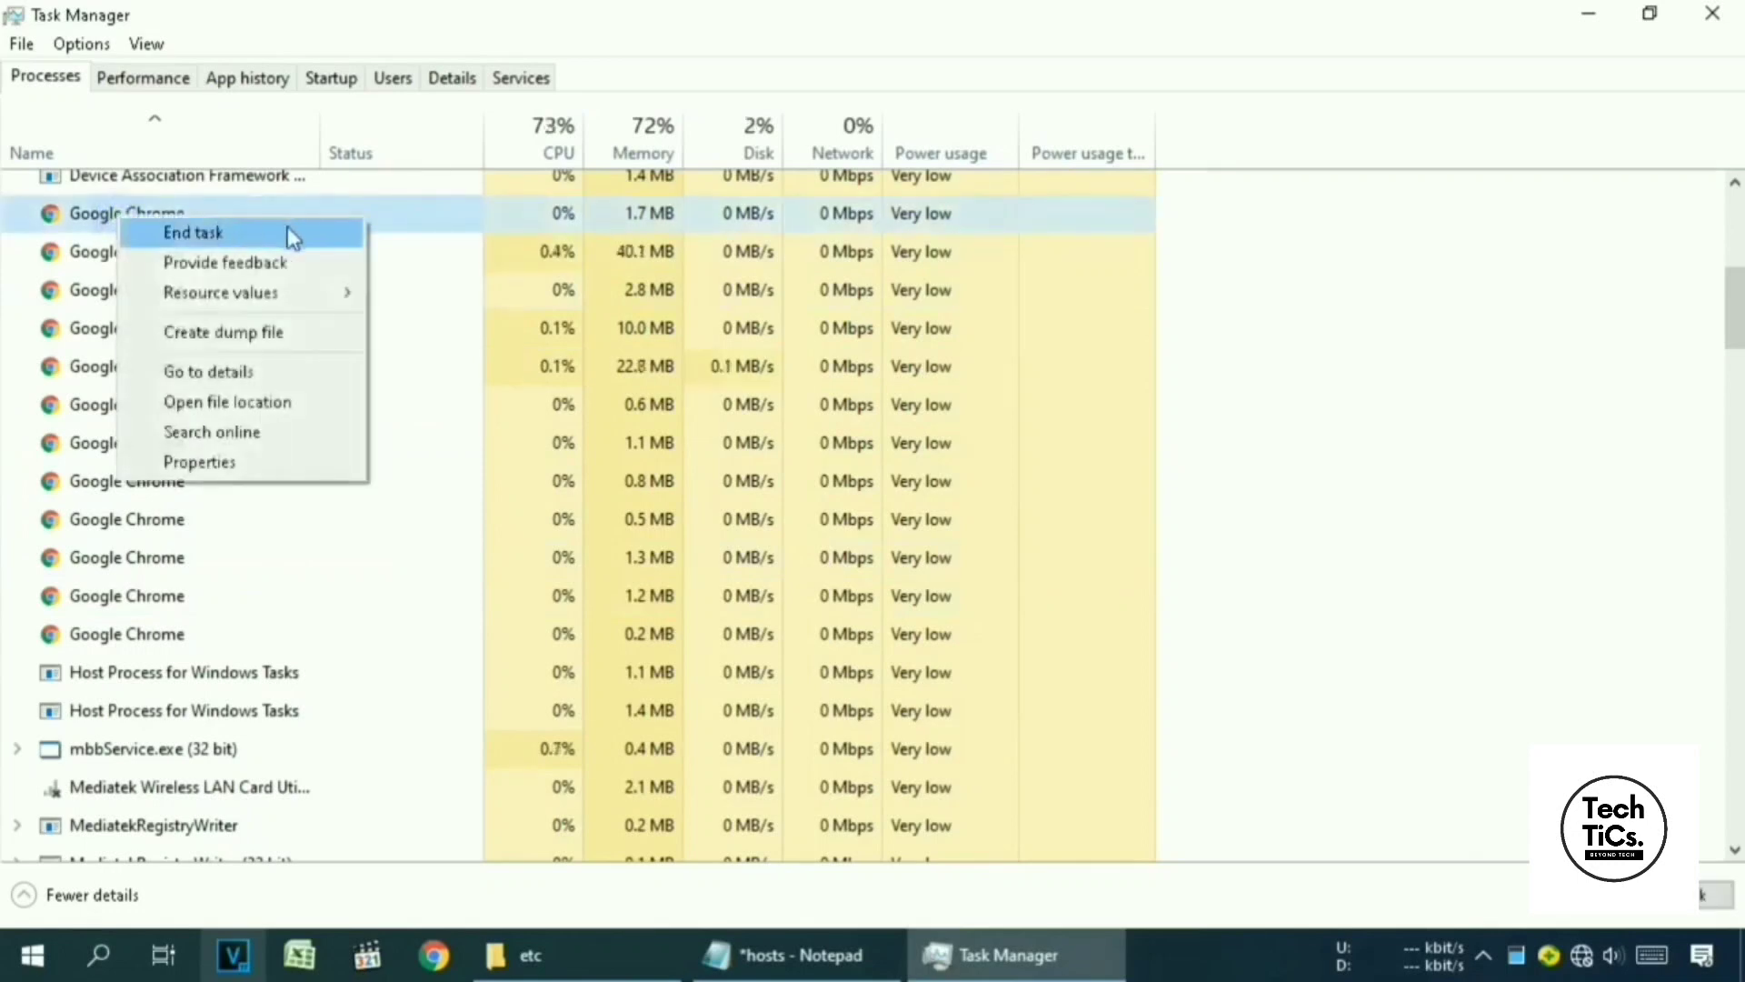
click(325, 235)
right_click(176, 255)
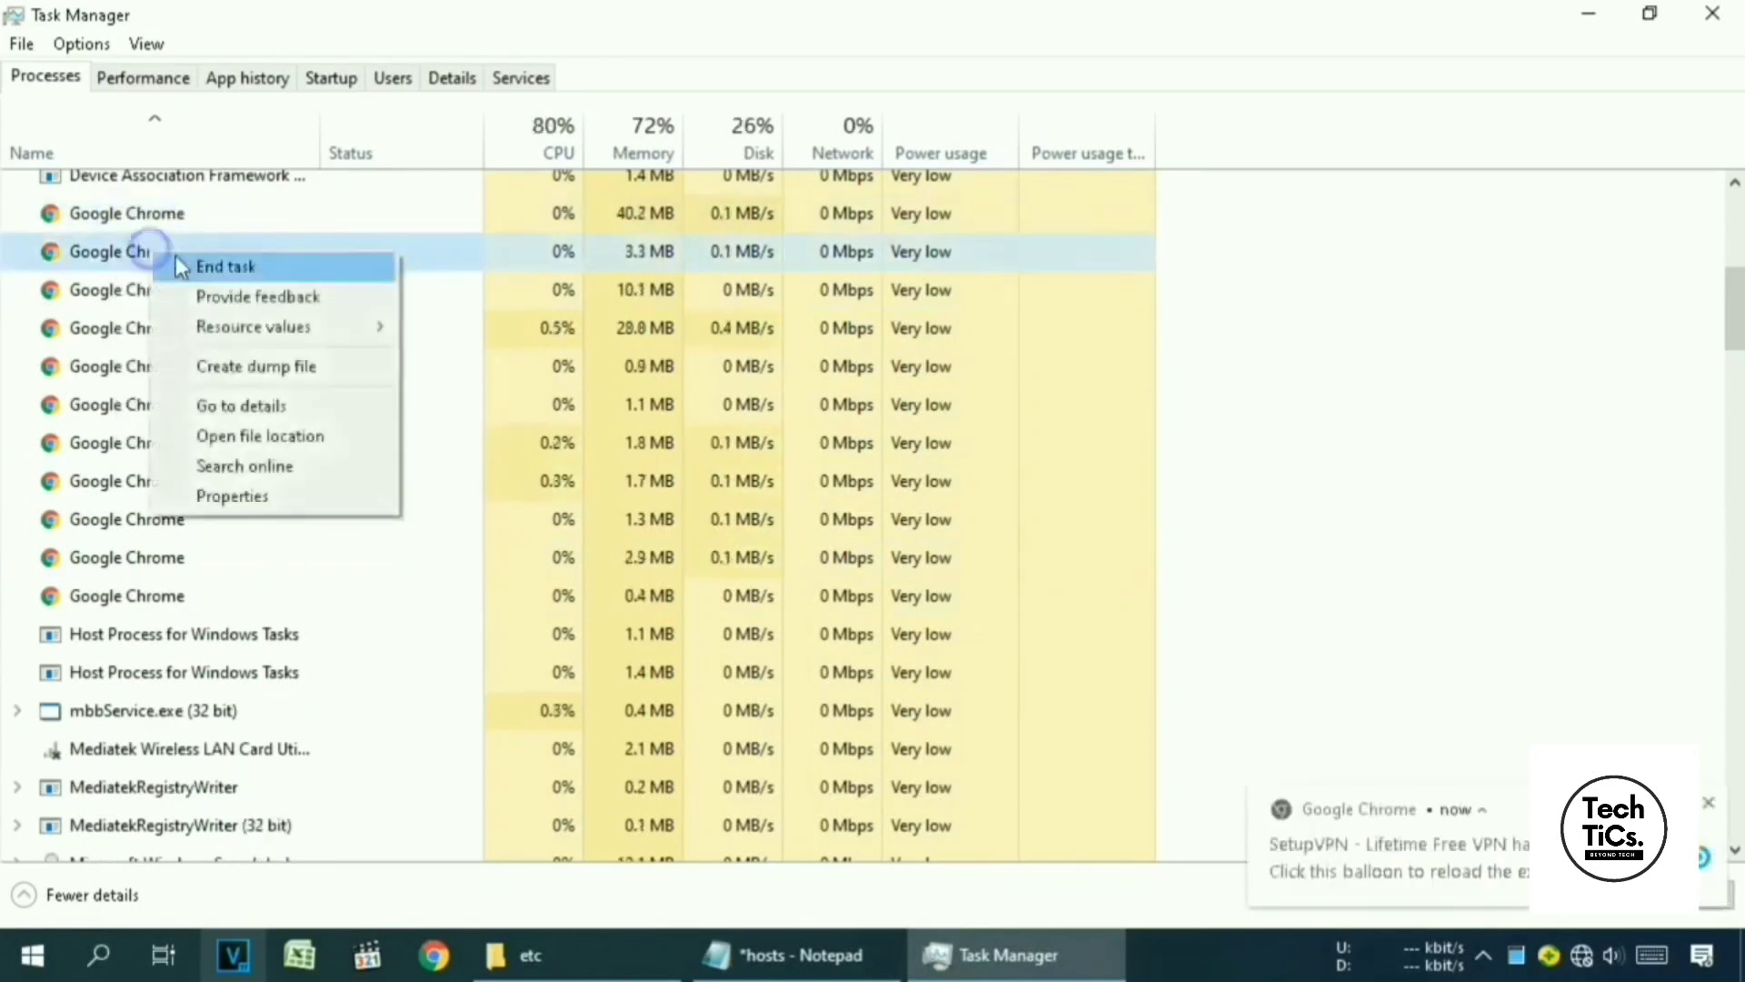
click(177, 263)
right_click(169, 291)
click(186, 302)
right_click(146, 369)
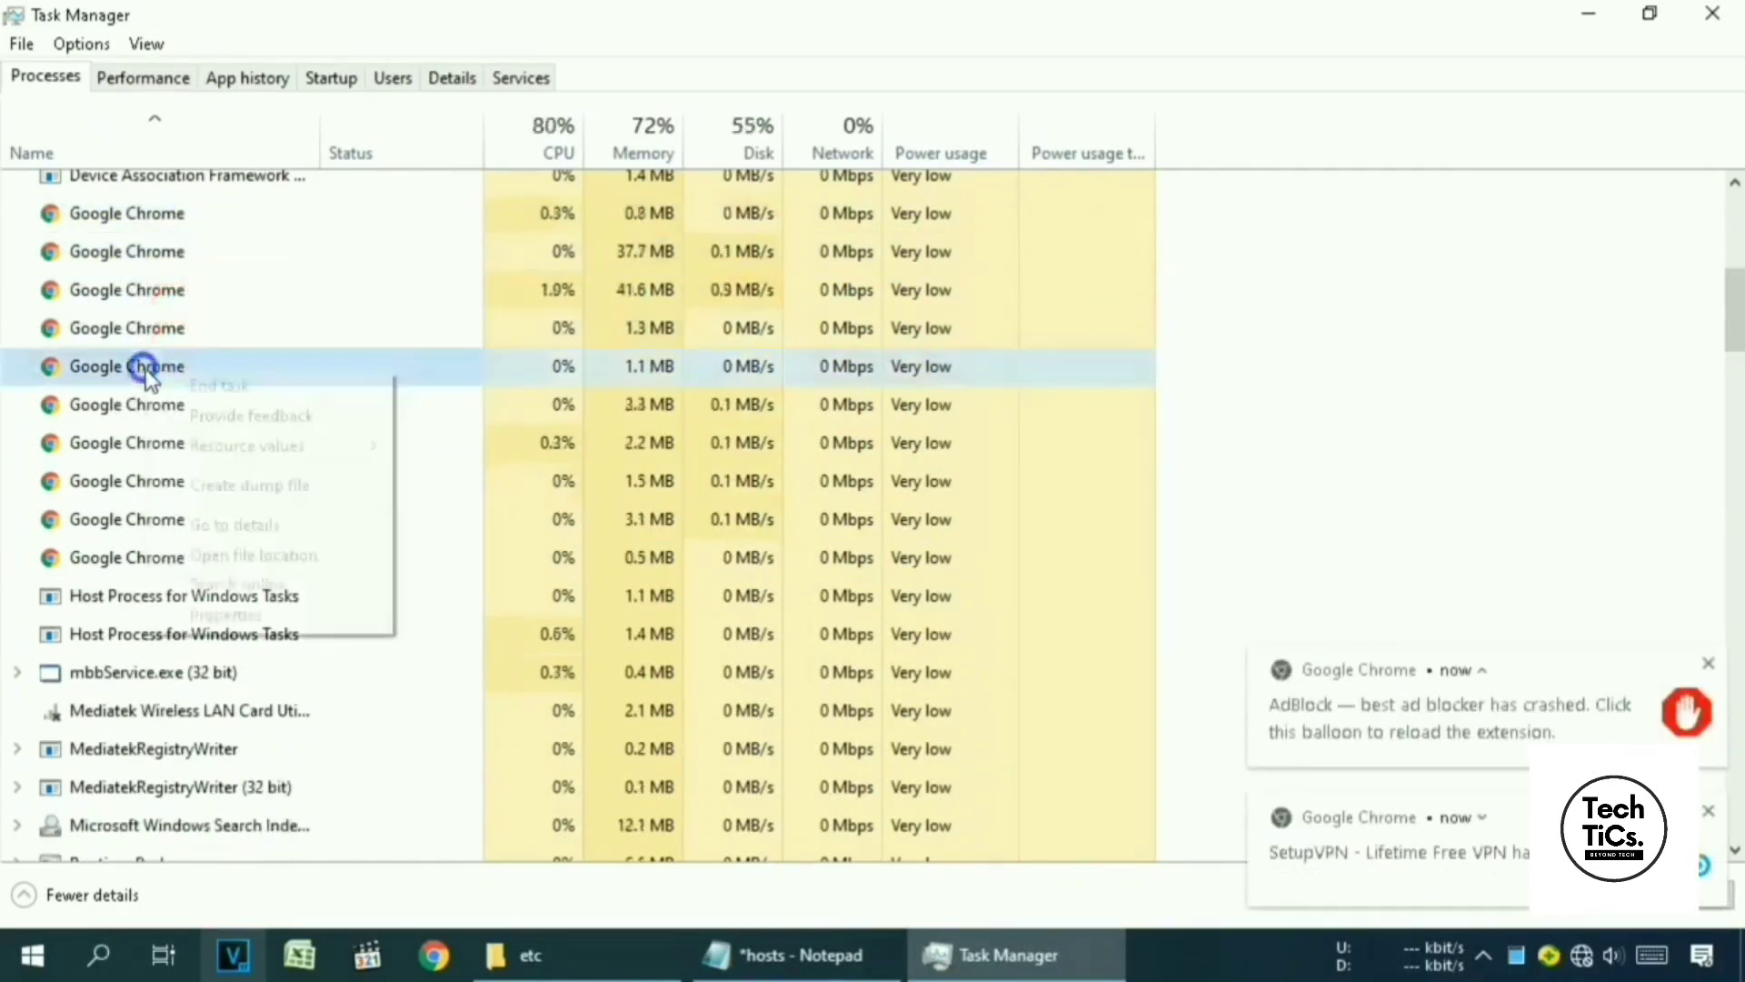
click(186, 418)
right_click(162, 259)
right_click(163, 295)
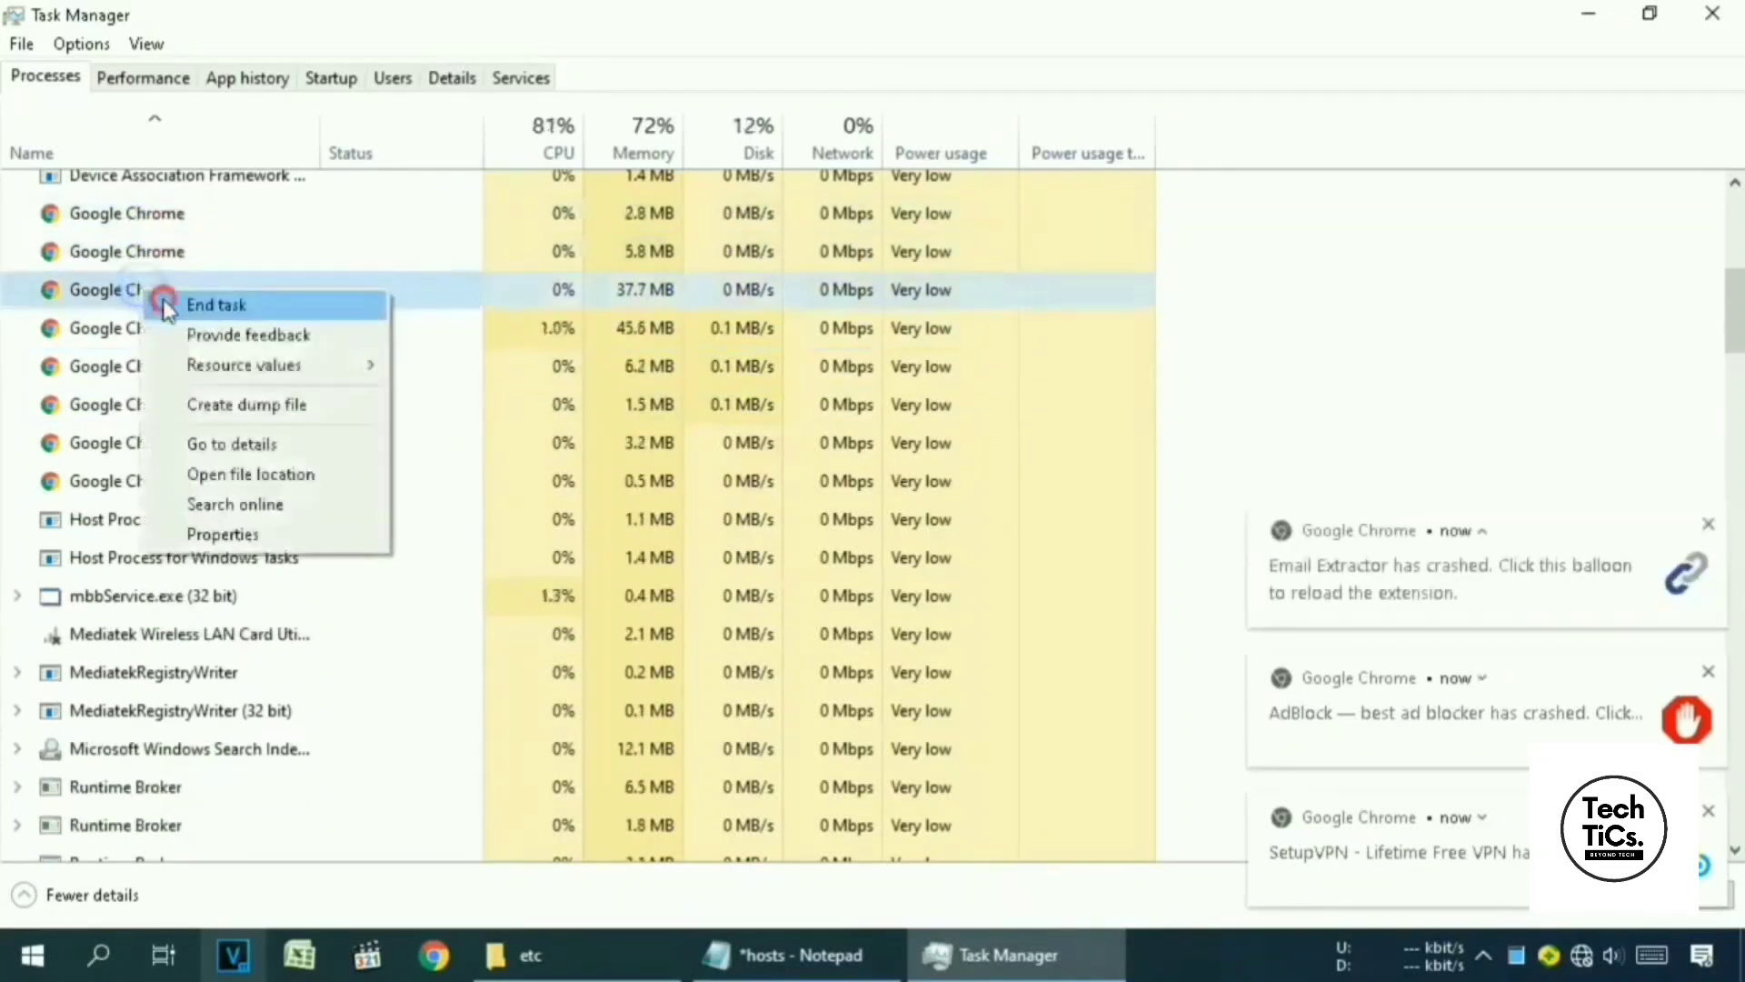
click(187, 306)
right_click(159, 220)
click(196, 234)
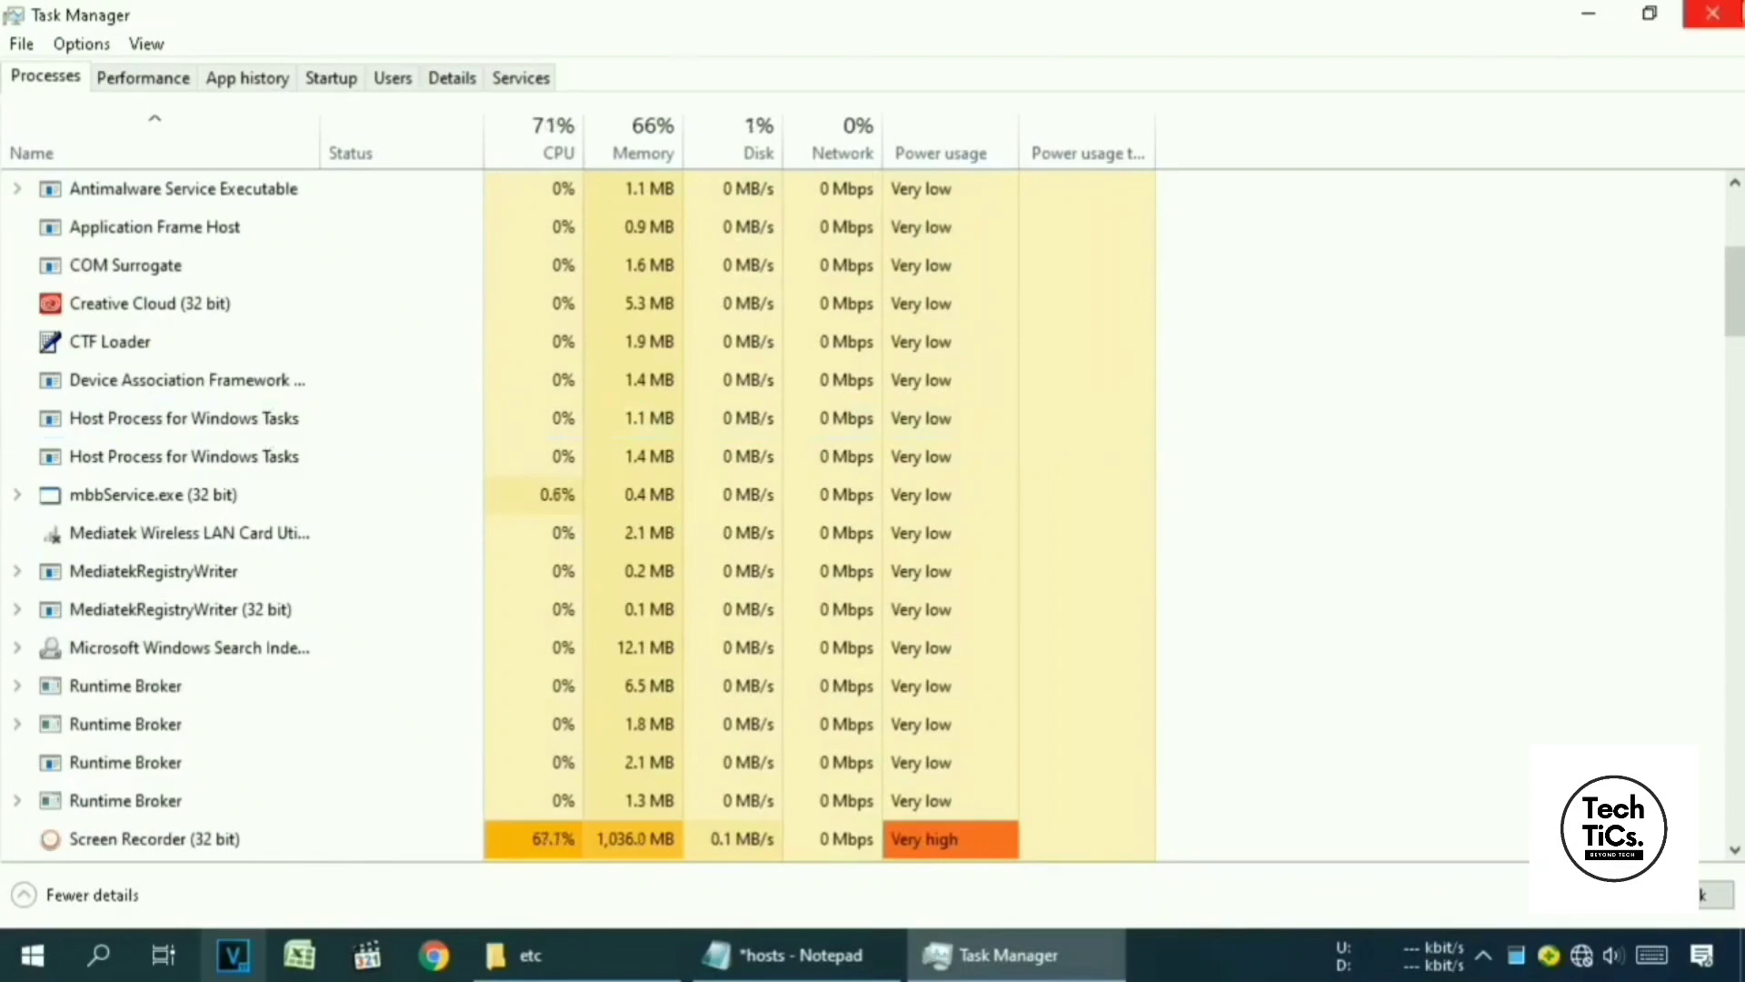
click(1712, 11)
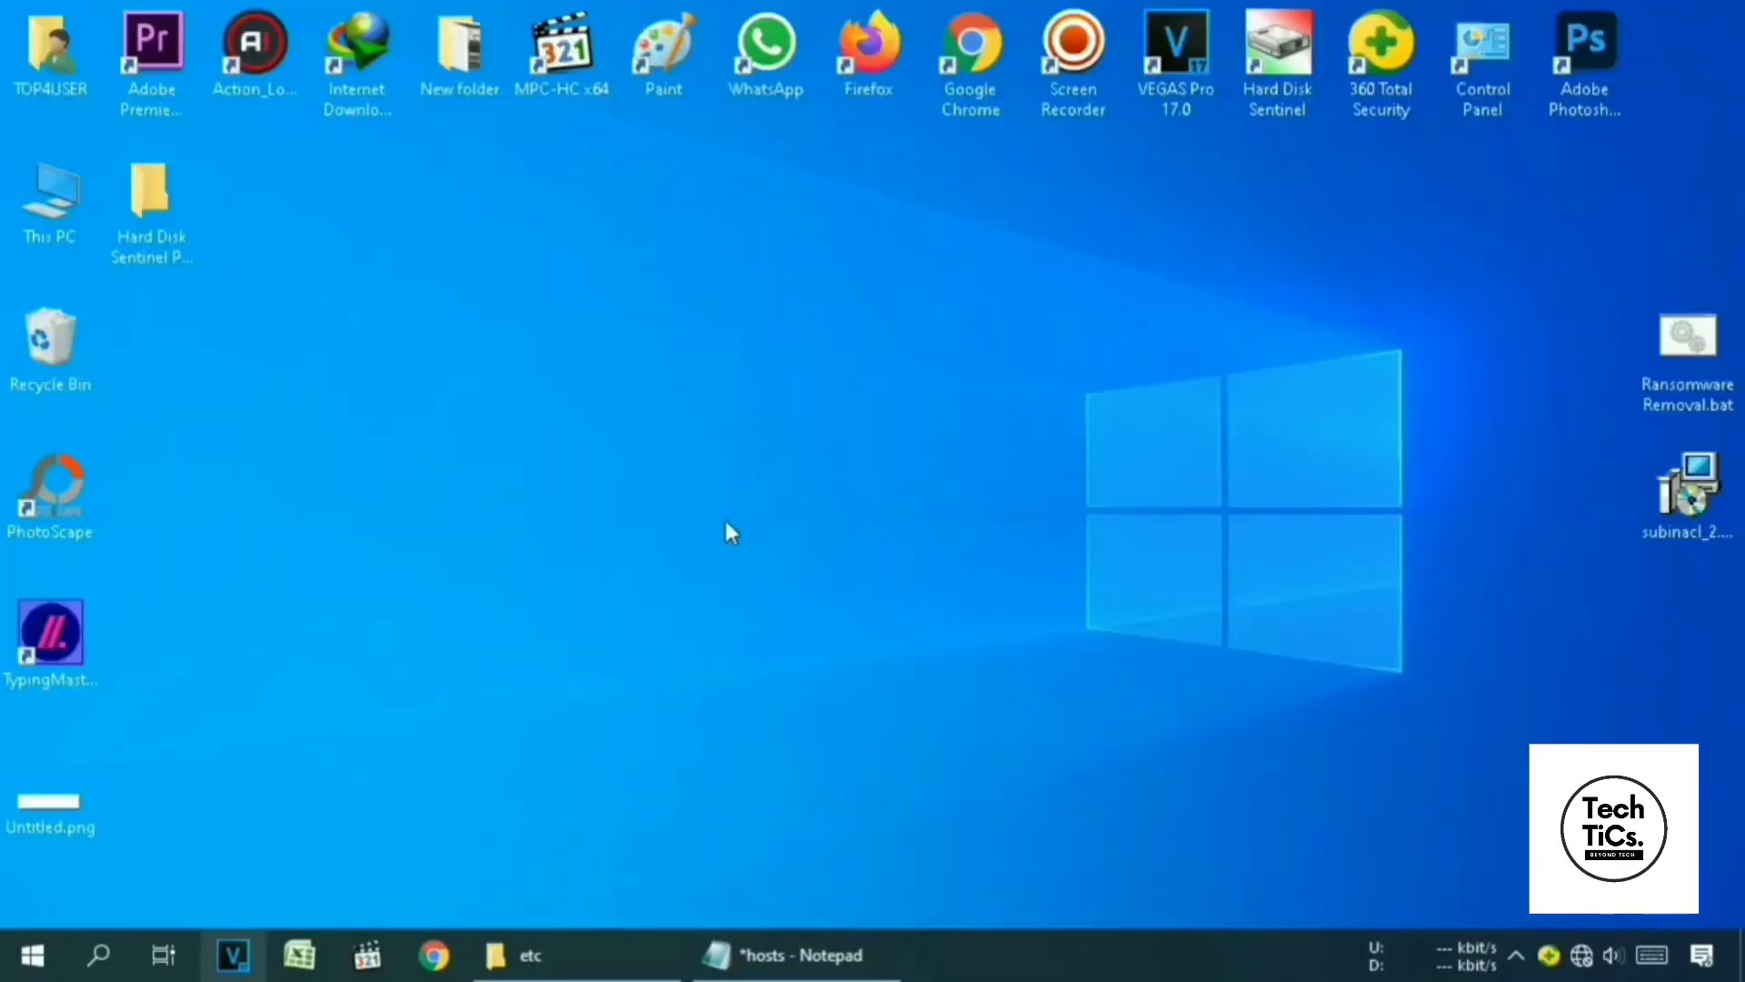
Launch Google Chrome, dismiss the restore pages prompt and open the Extensions page
click(434, 959)
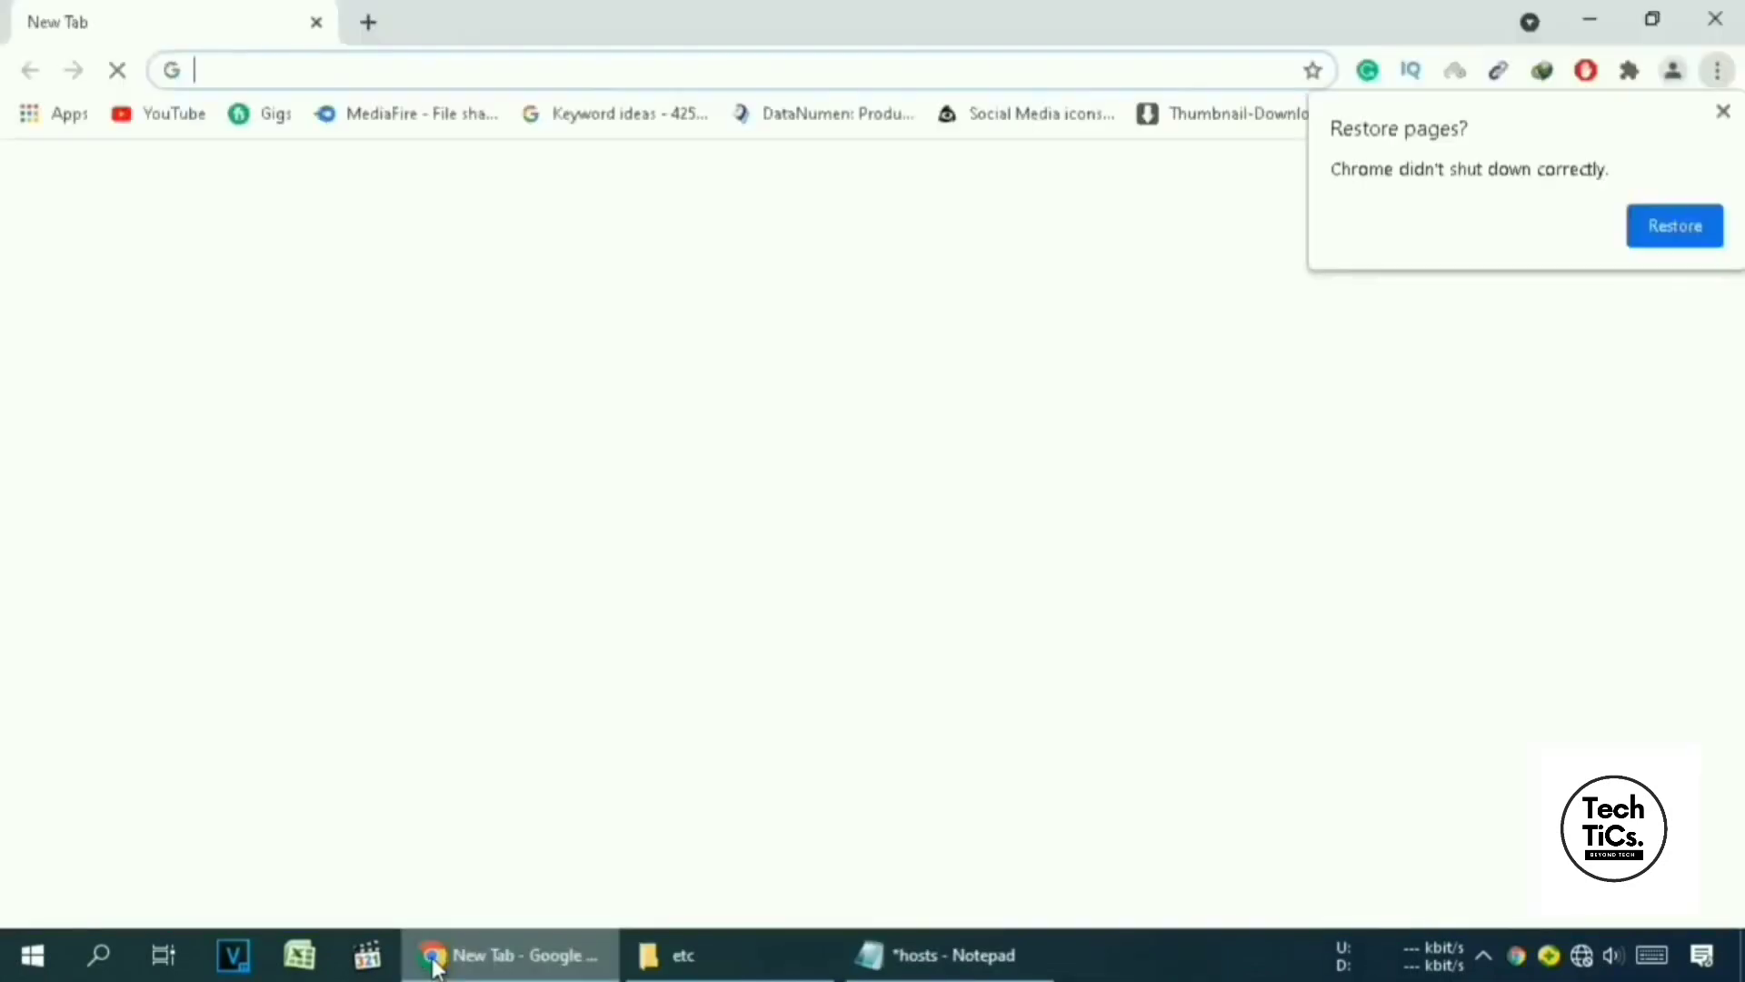
click(1725, 109)
click(1721, 76)
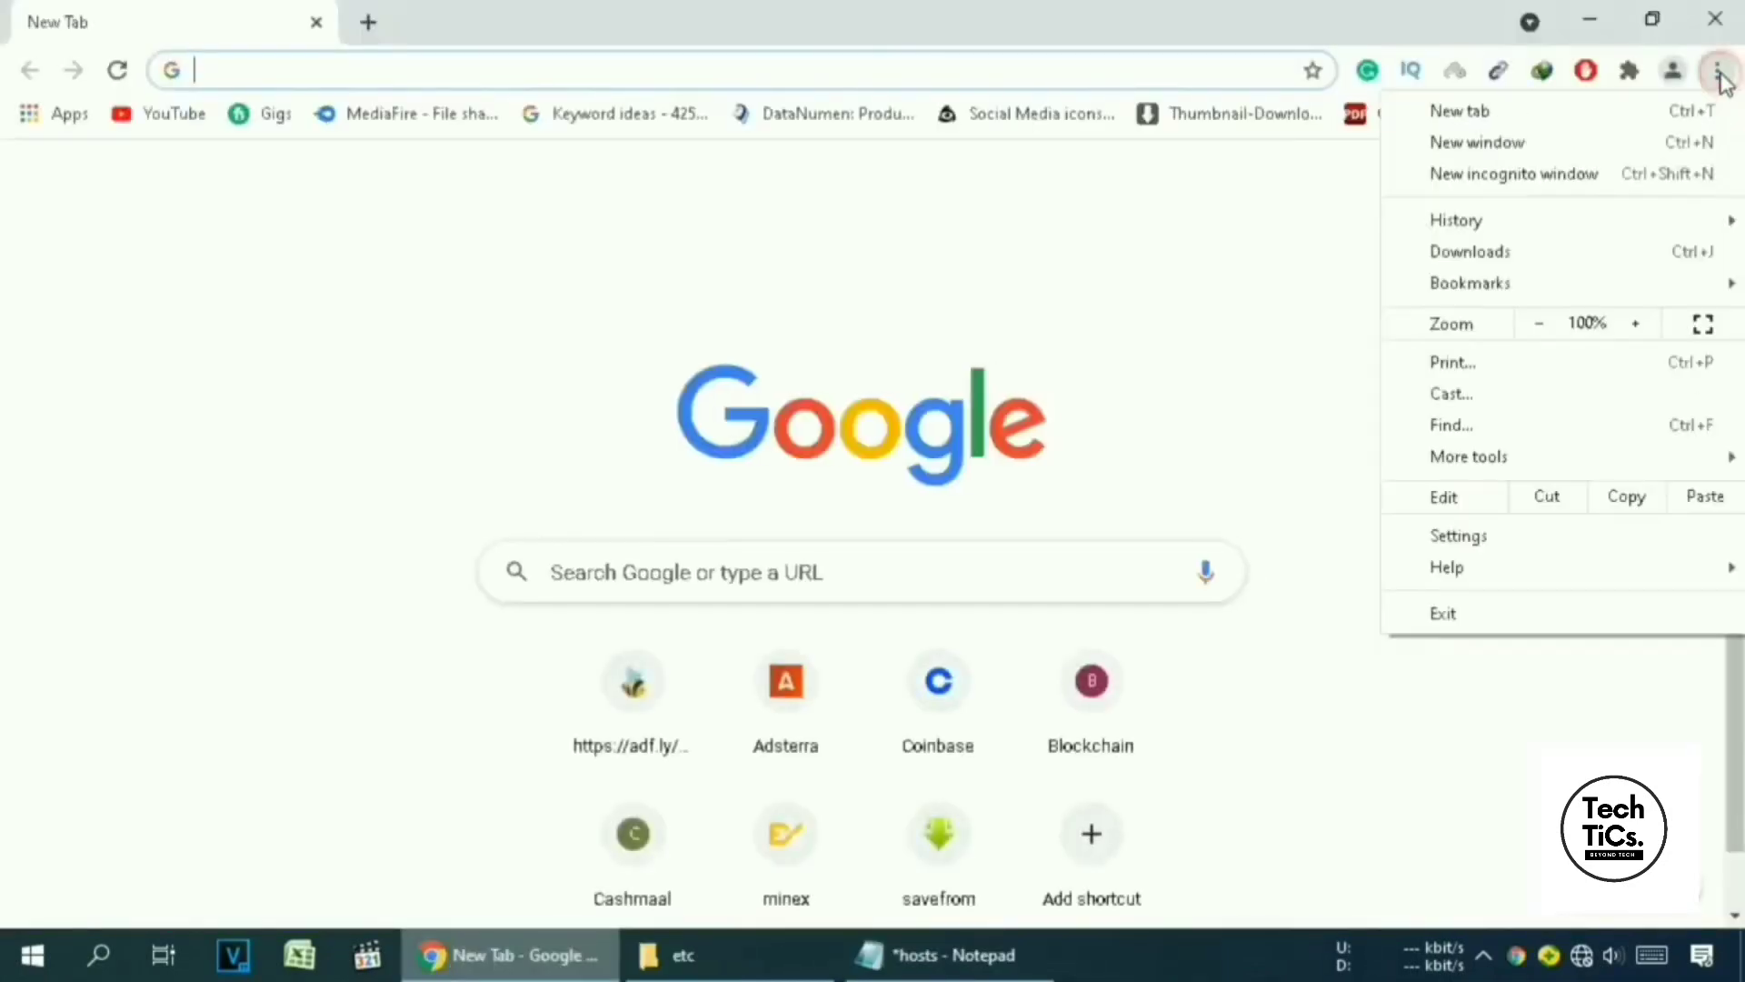
mouse_move(1515, 462)
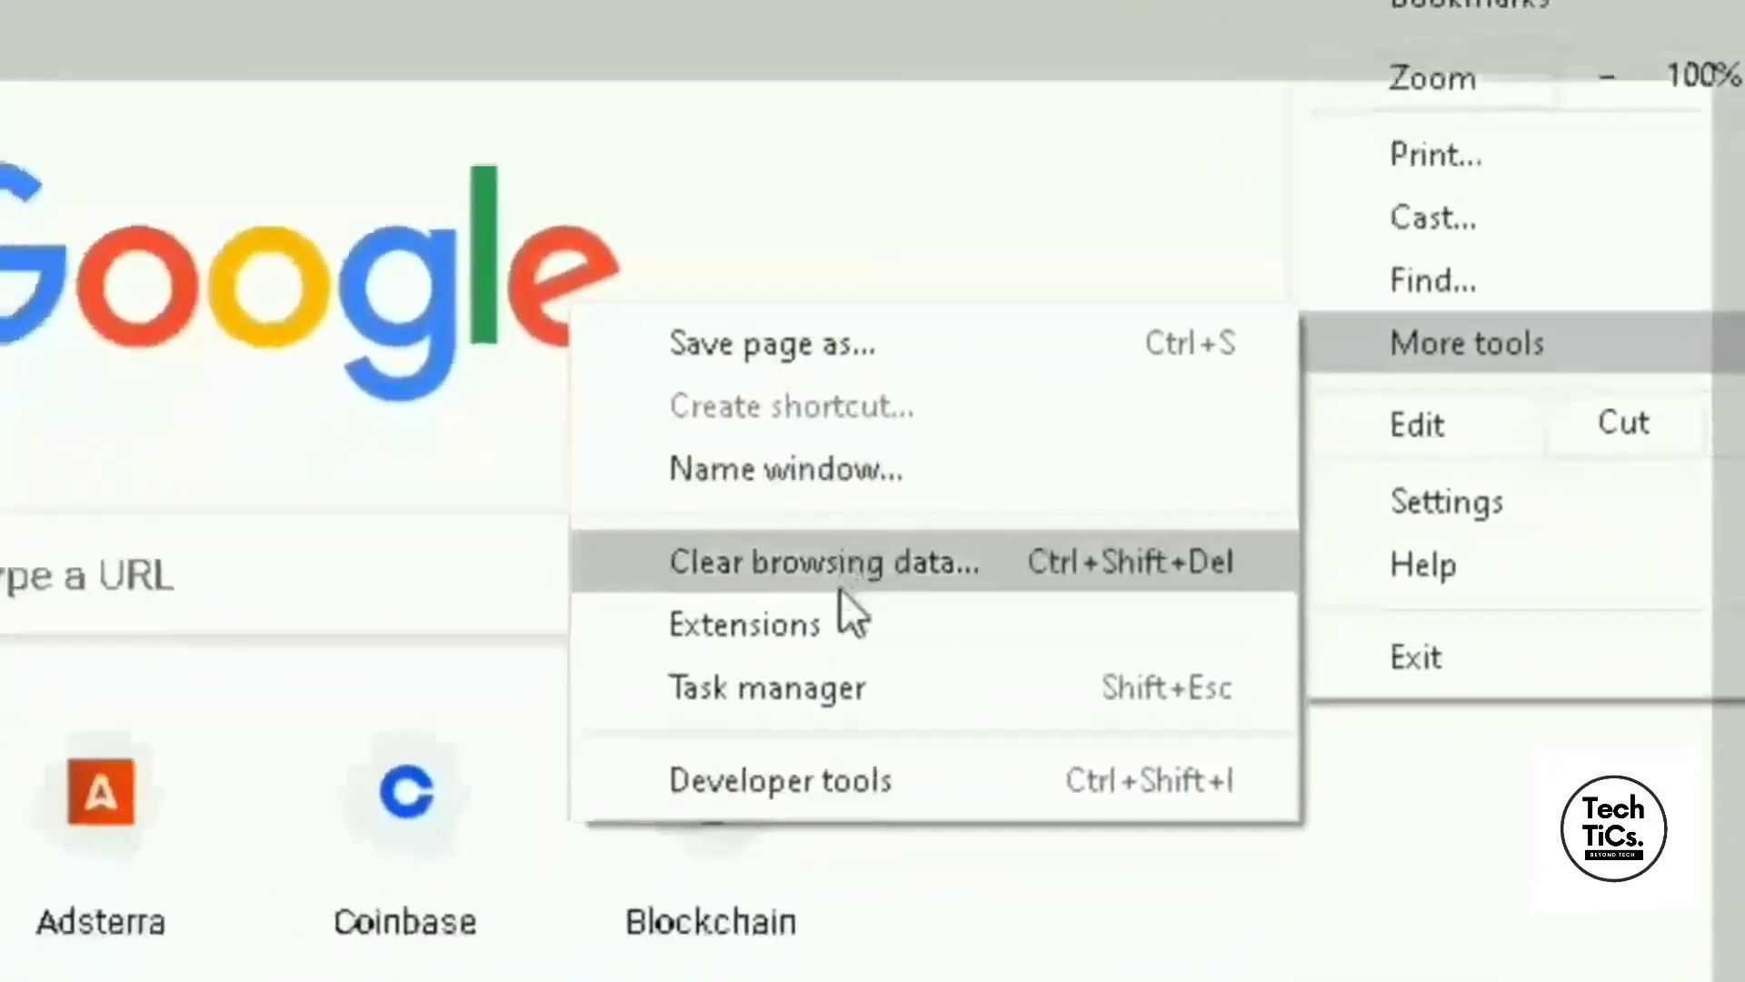
click(633, 724)
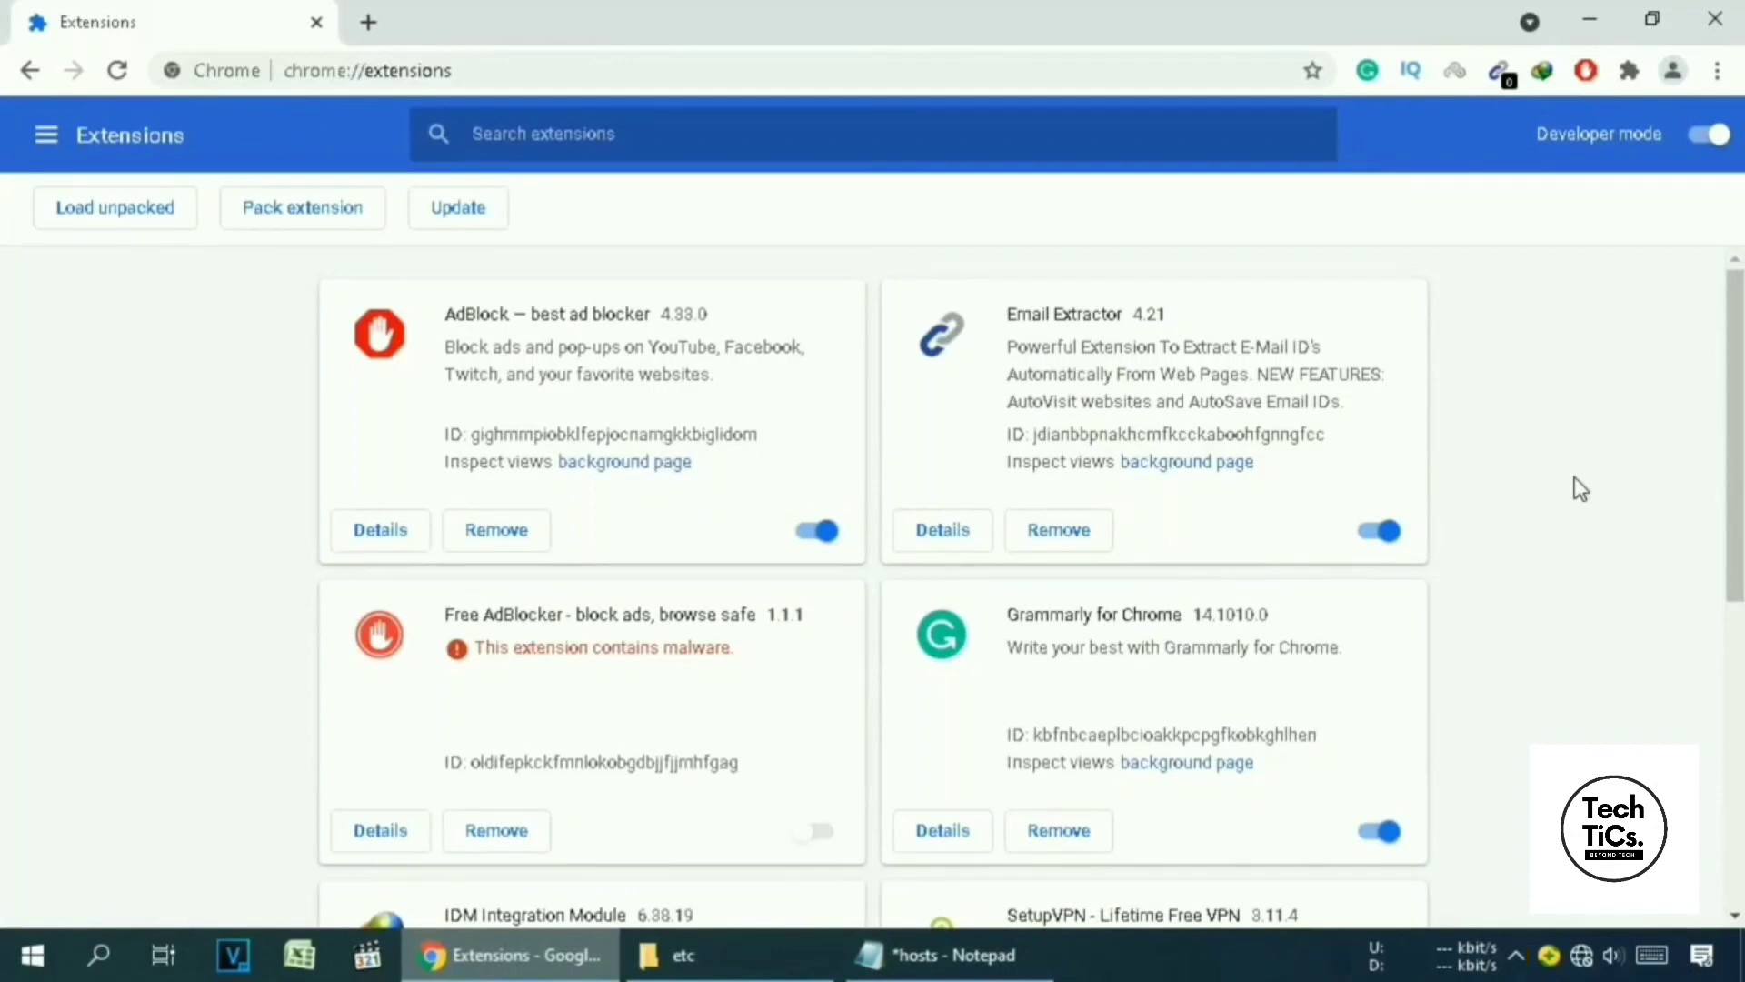
Remove the malware-flagged extension "Free AdBlocker - block ads, browse safe" without reporting abuse, and close Chrome
scroll(1727, 454, down, 4)
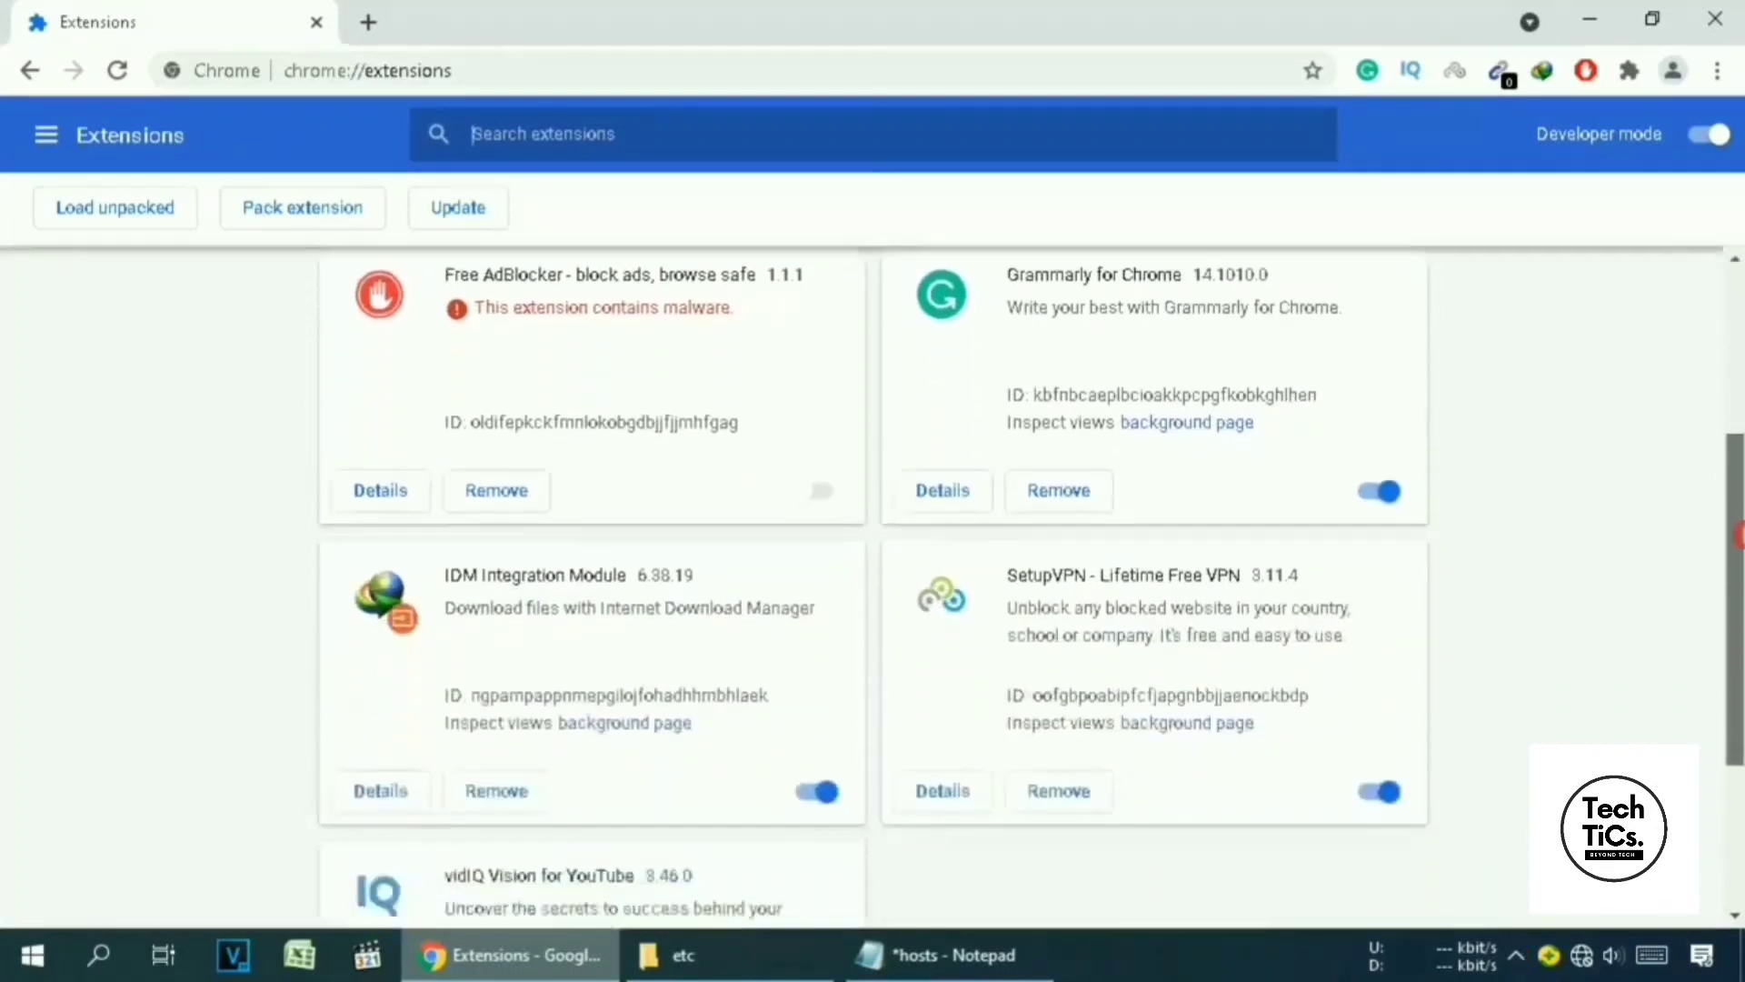
scroll(1515, 436, up, 2)
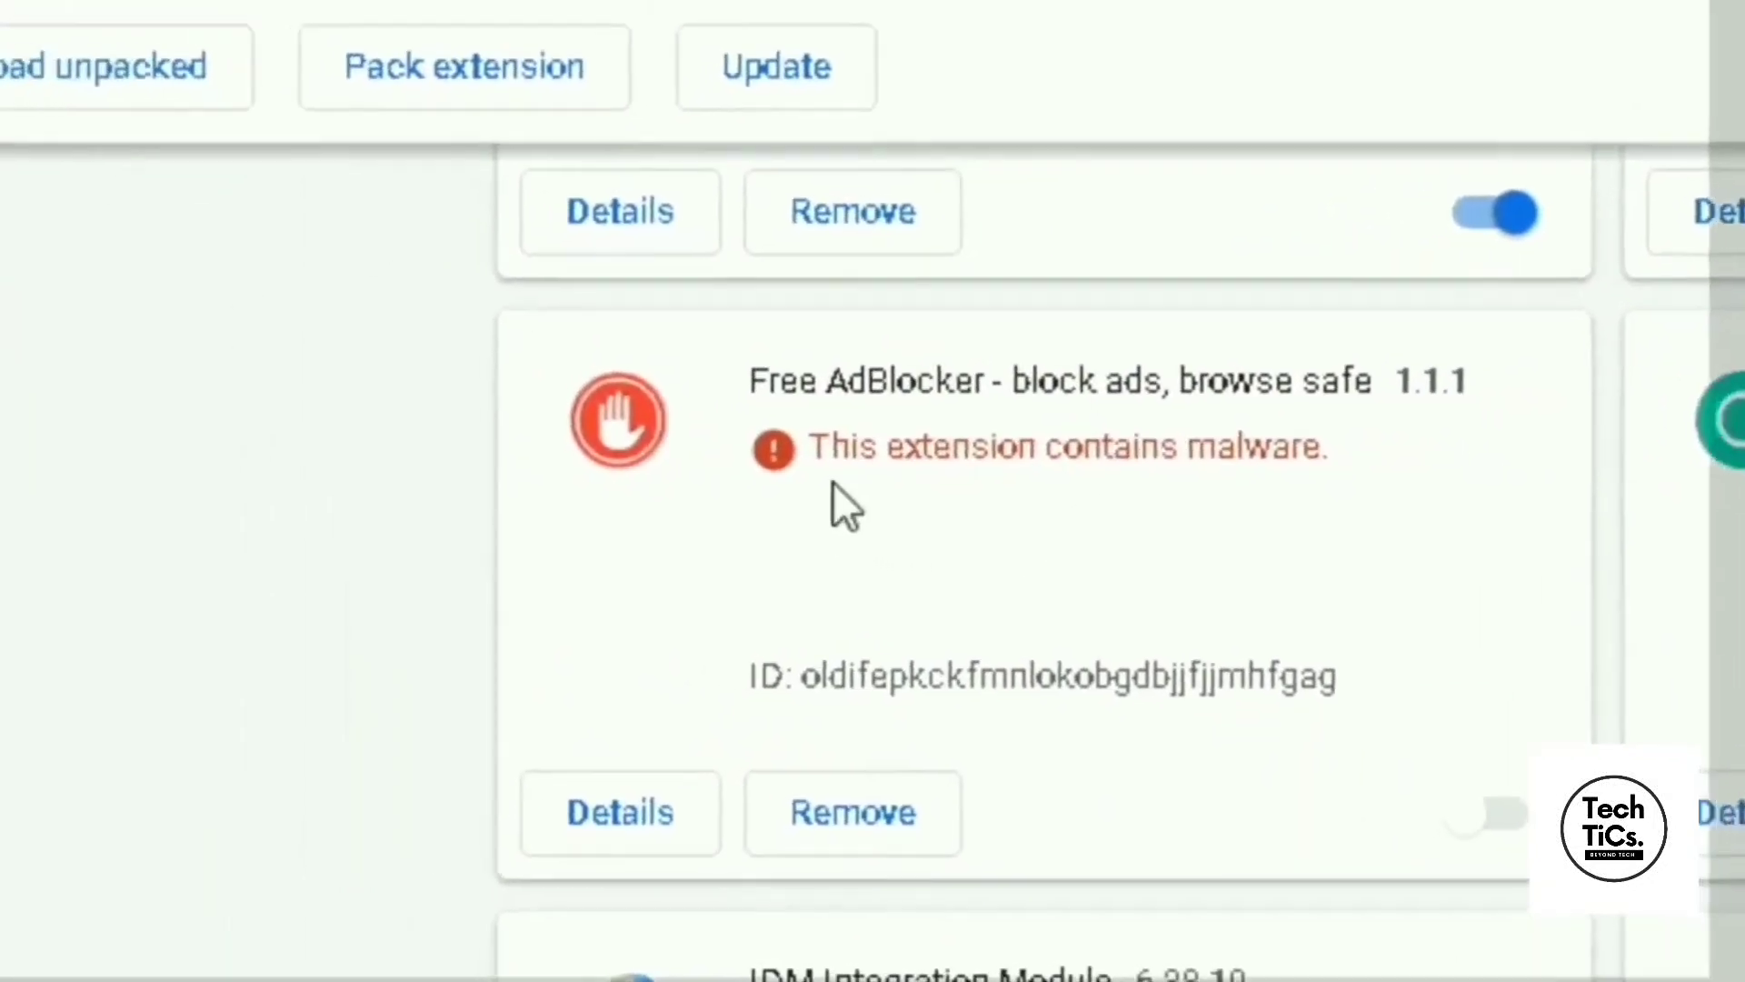
drag(877, 494, 1395, 496)
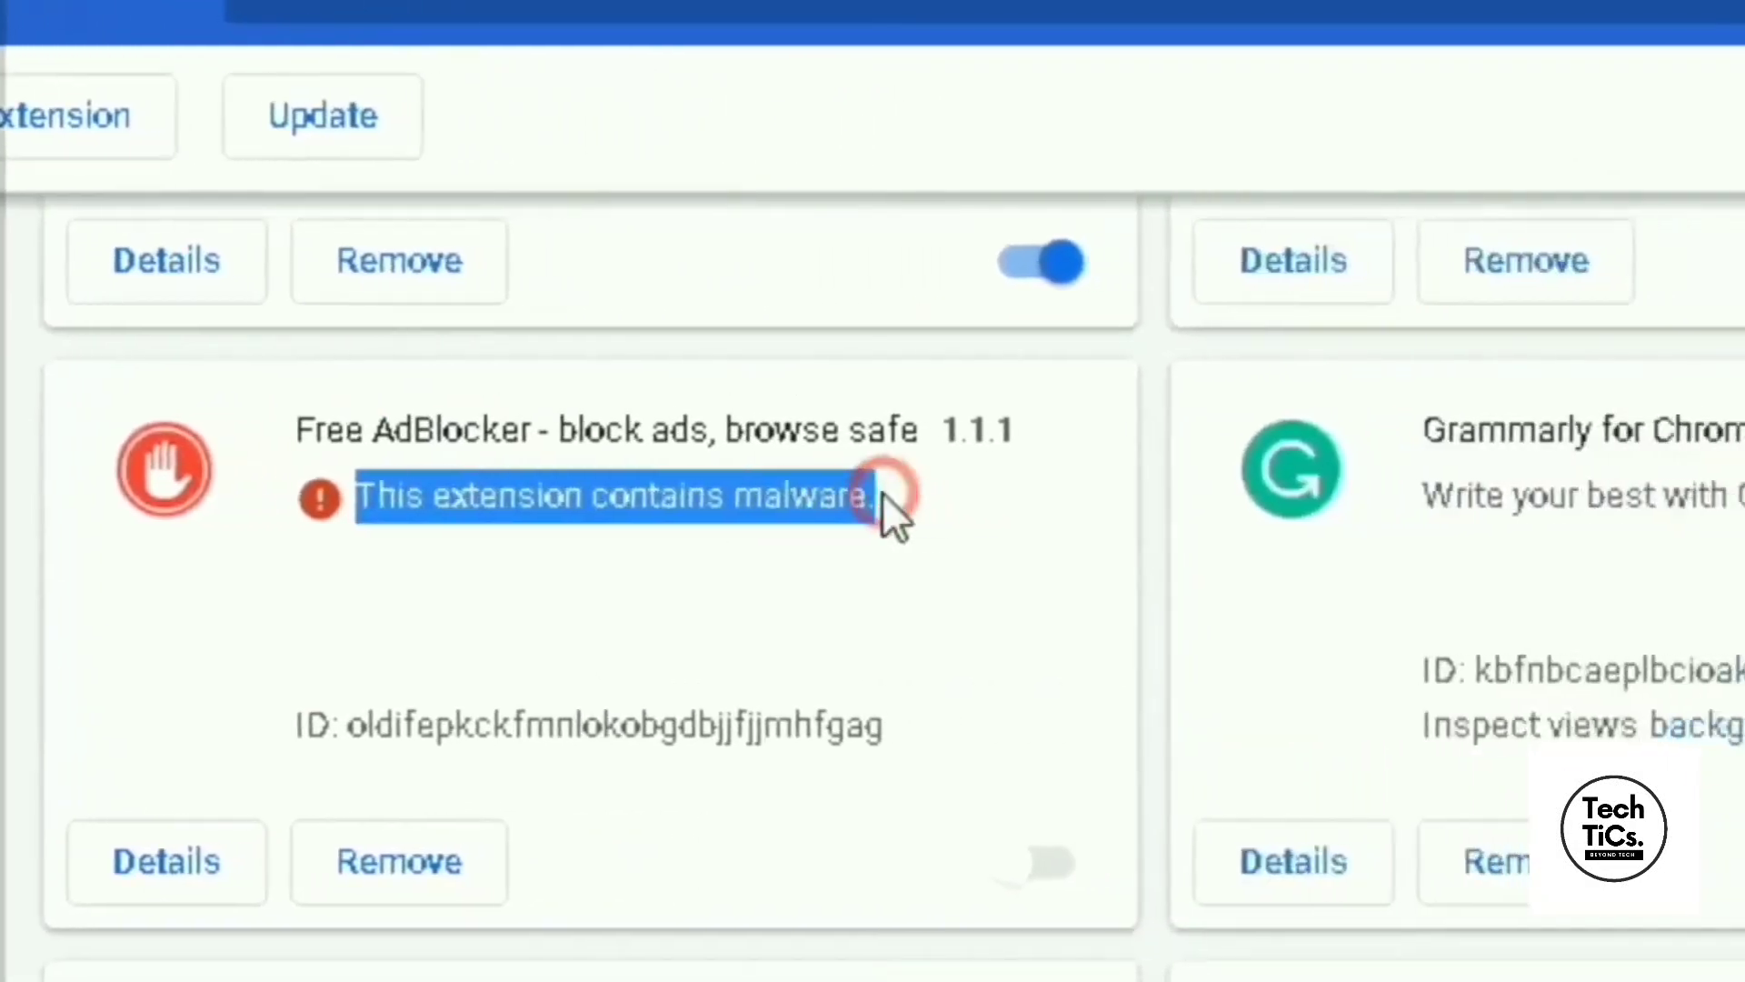
click(876, 493)
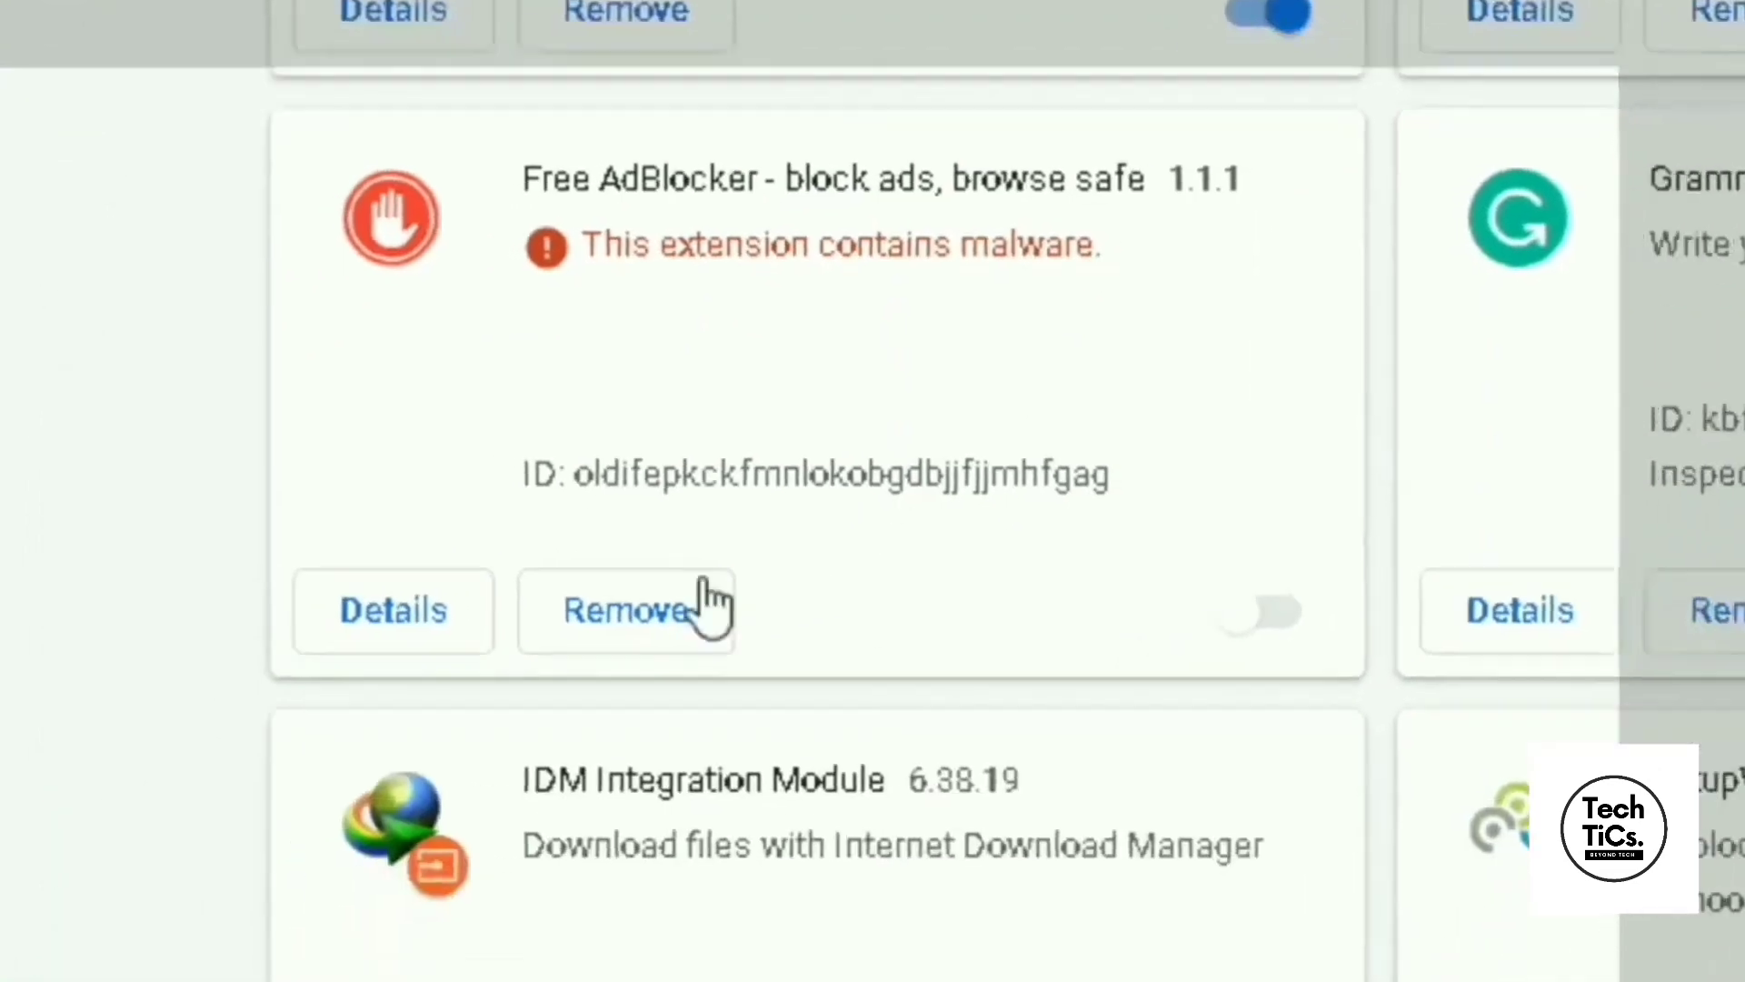
click(436, 864)
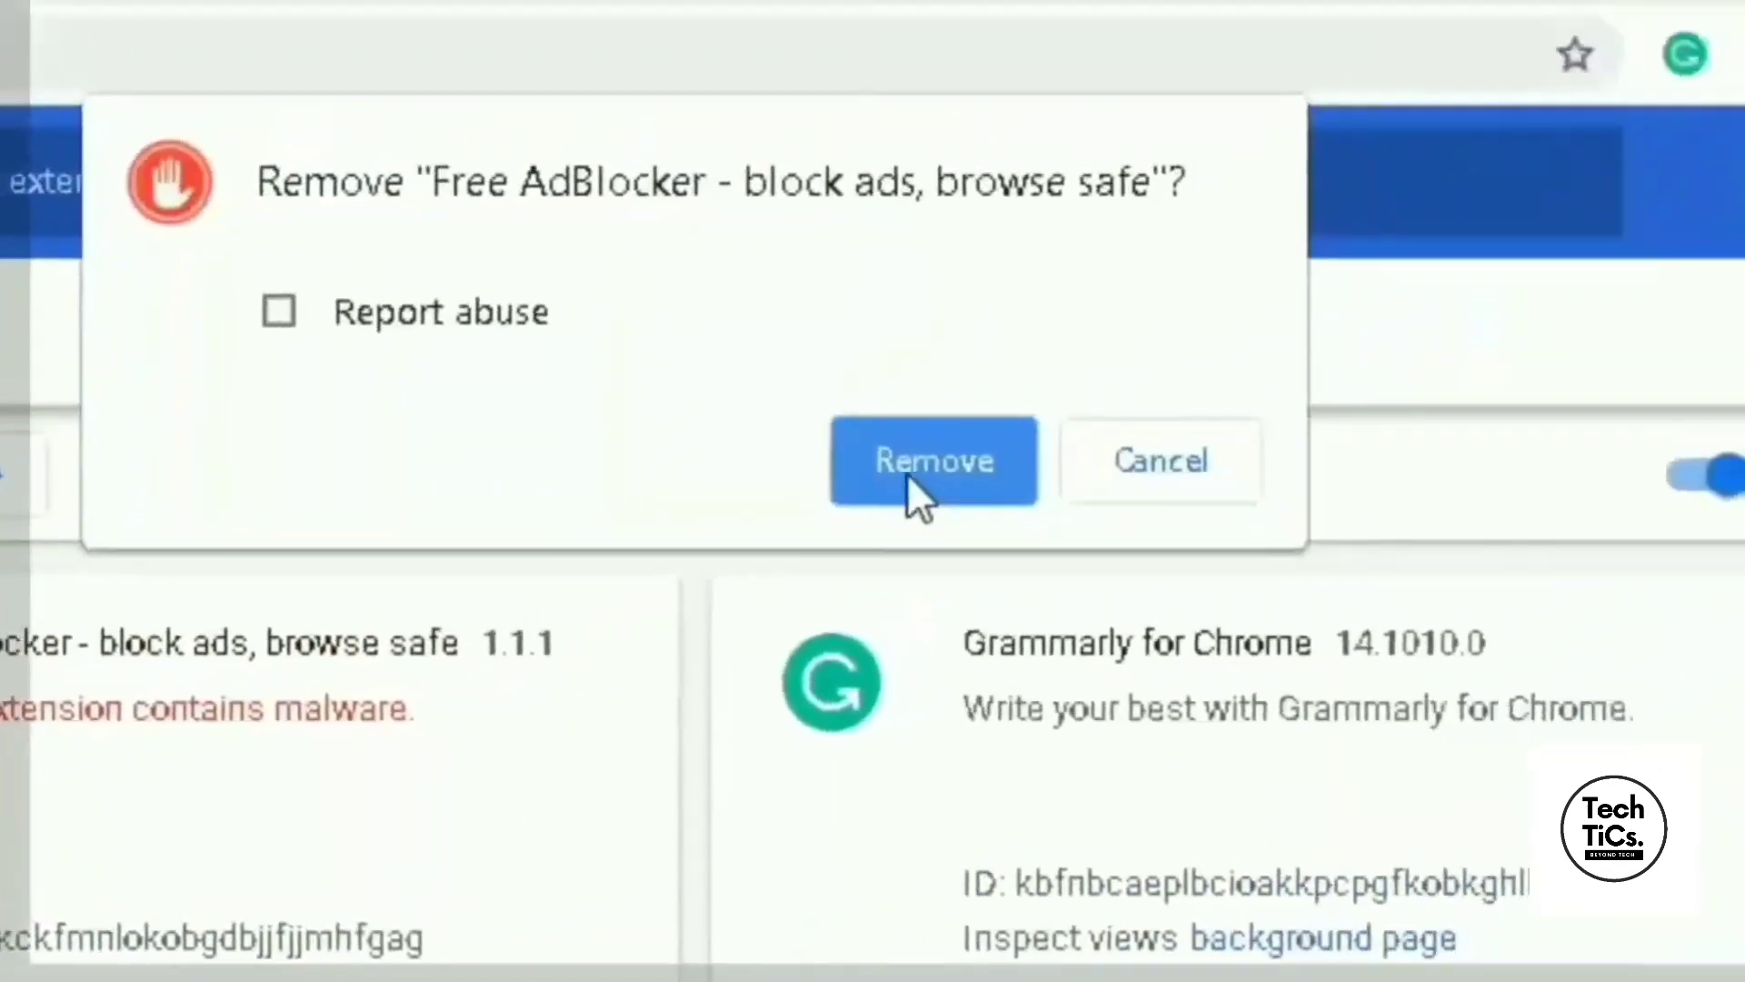
click(1486, 93)
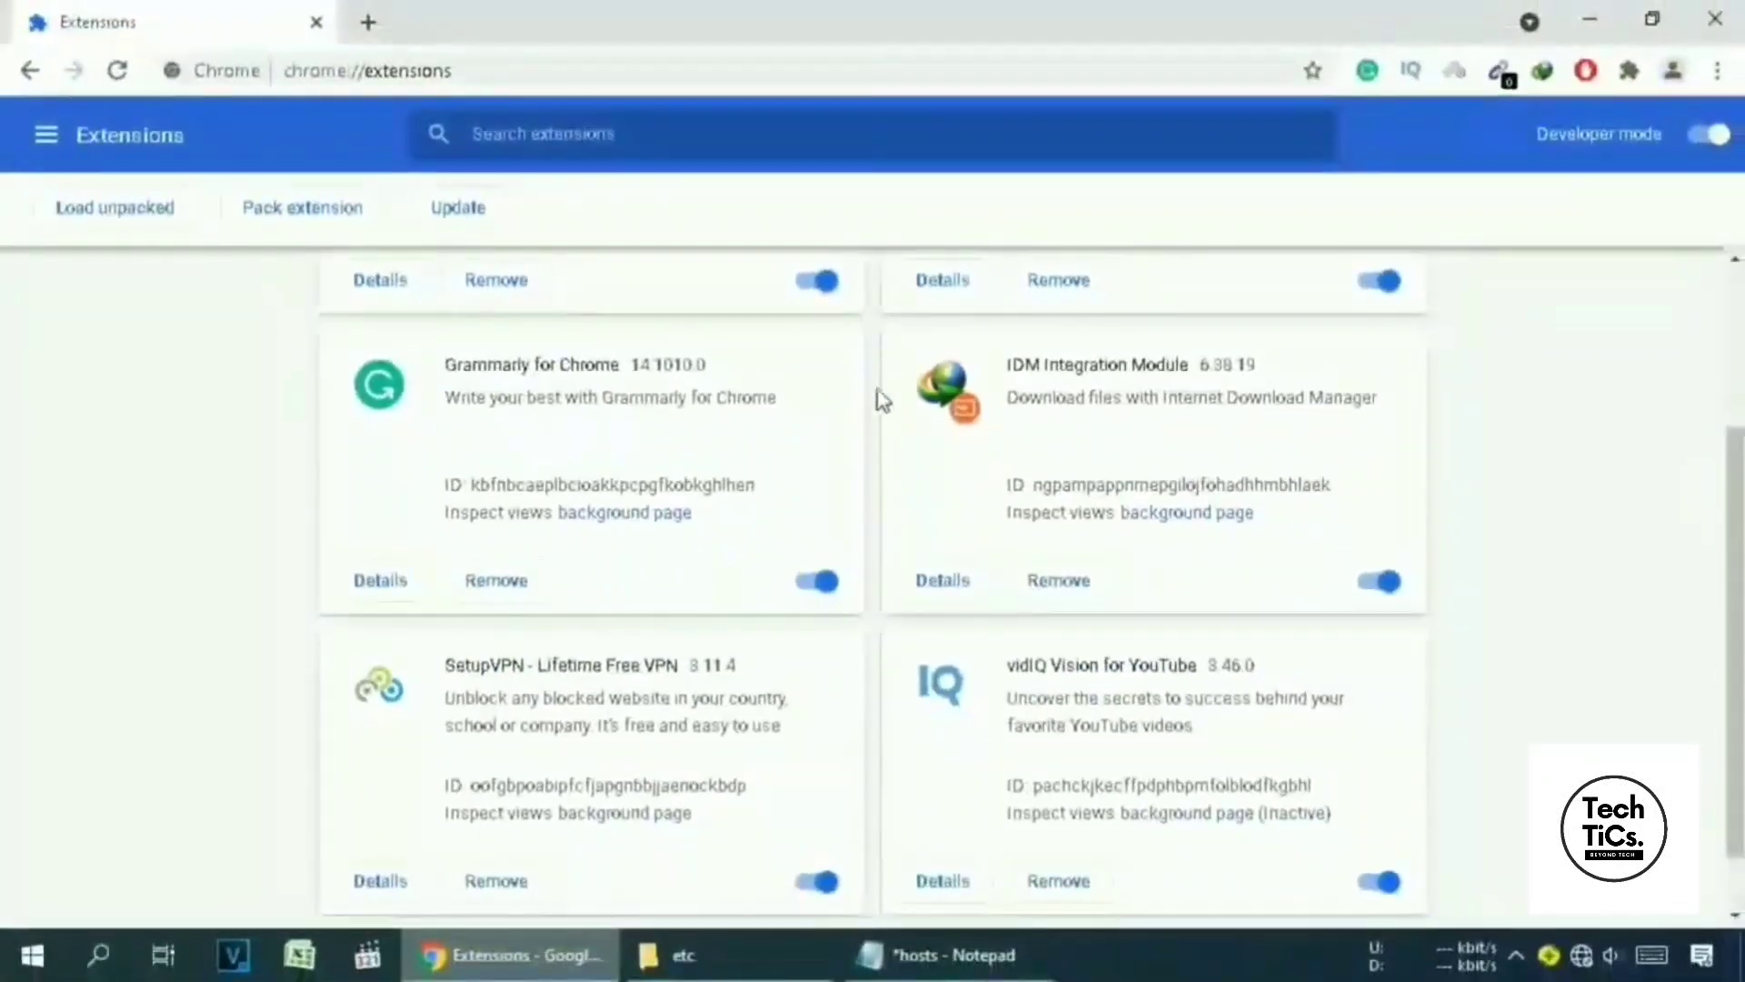
click(1716, 24)
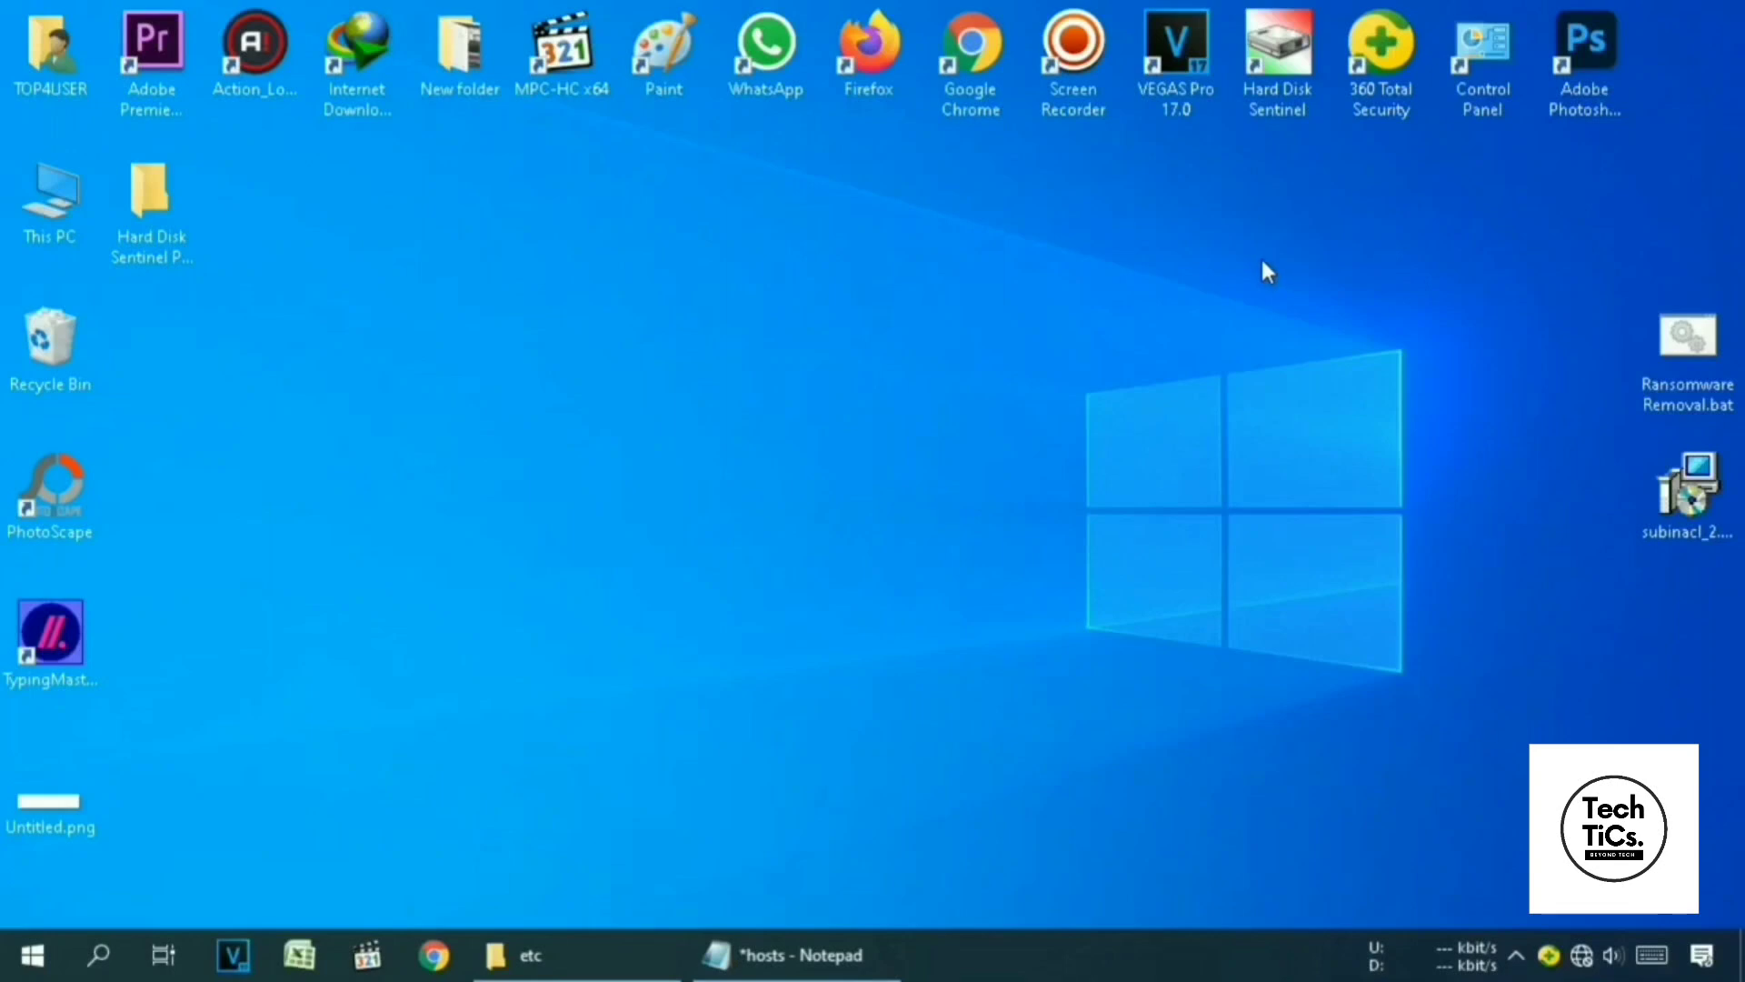
Move the Ransomware Removal.bat and subinacl installer icons together to the middle of the desktop
drag(1667, 353, 739, 359)
click(940, 382)
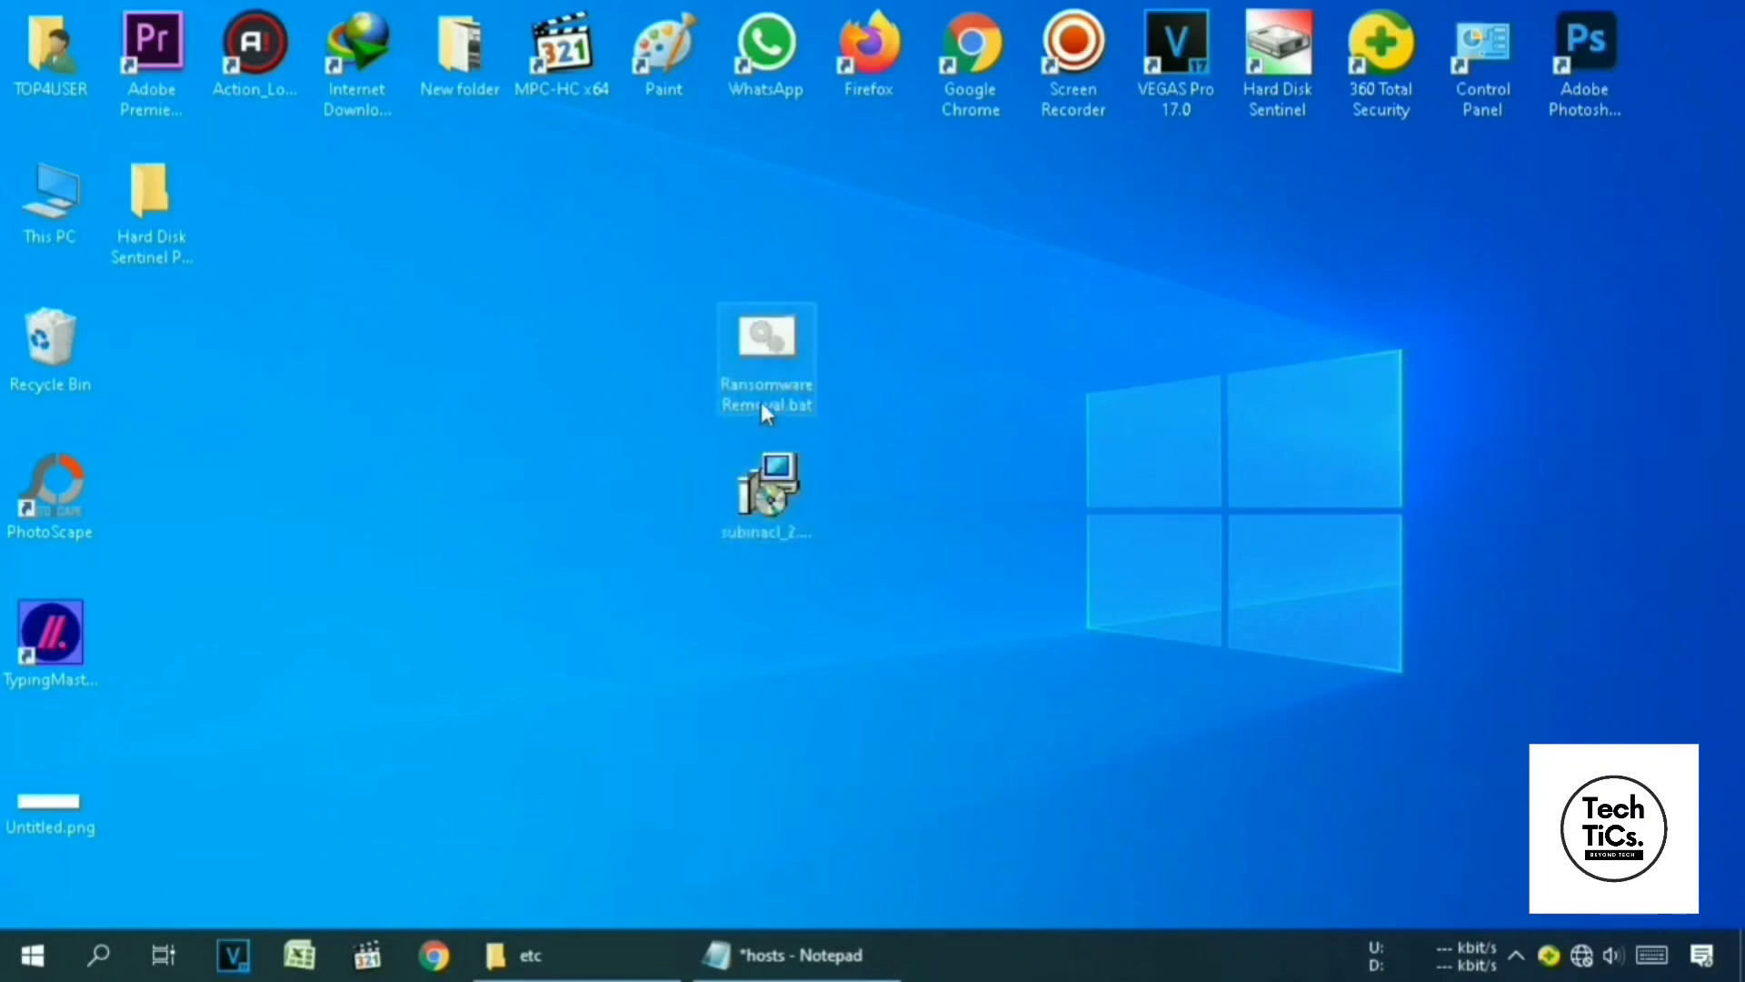
click(800, 400)
click(919, 409)
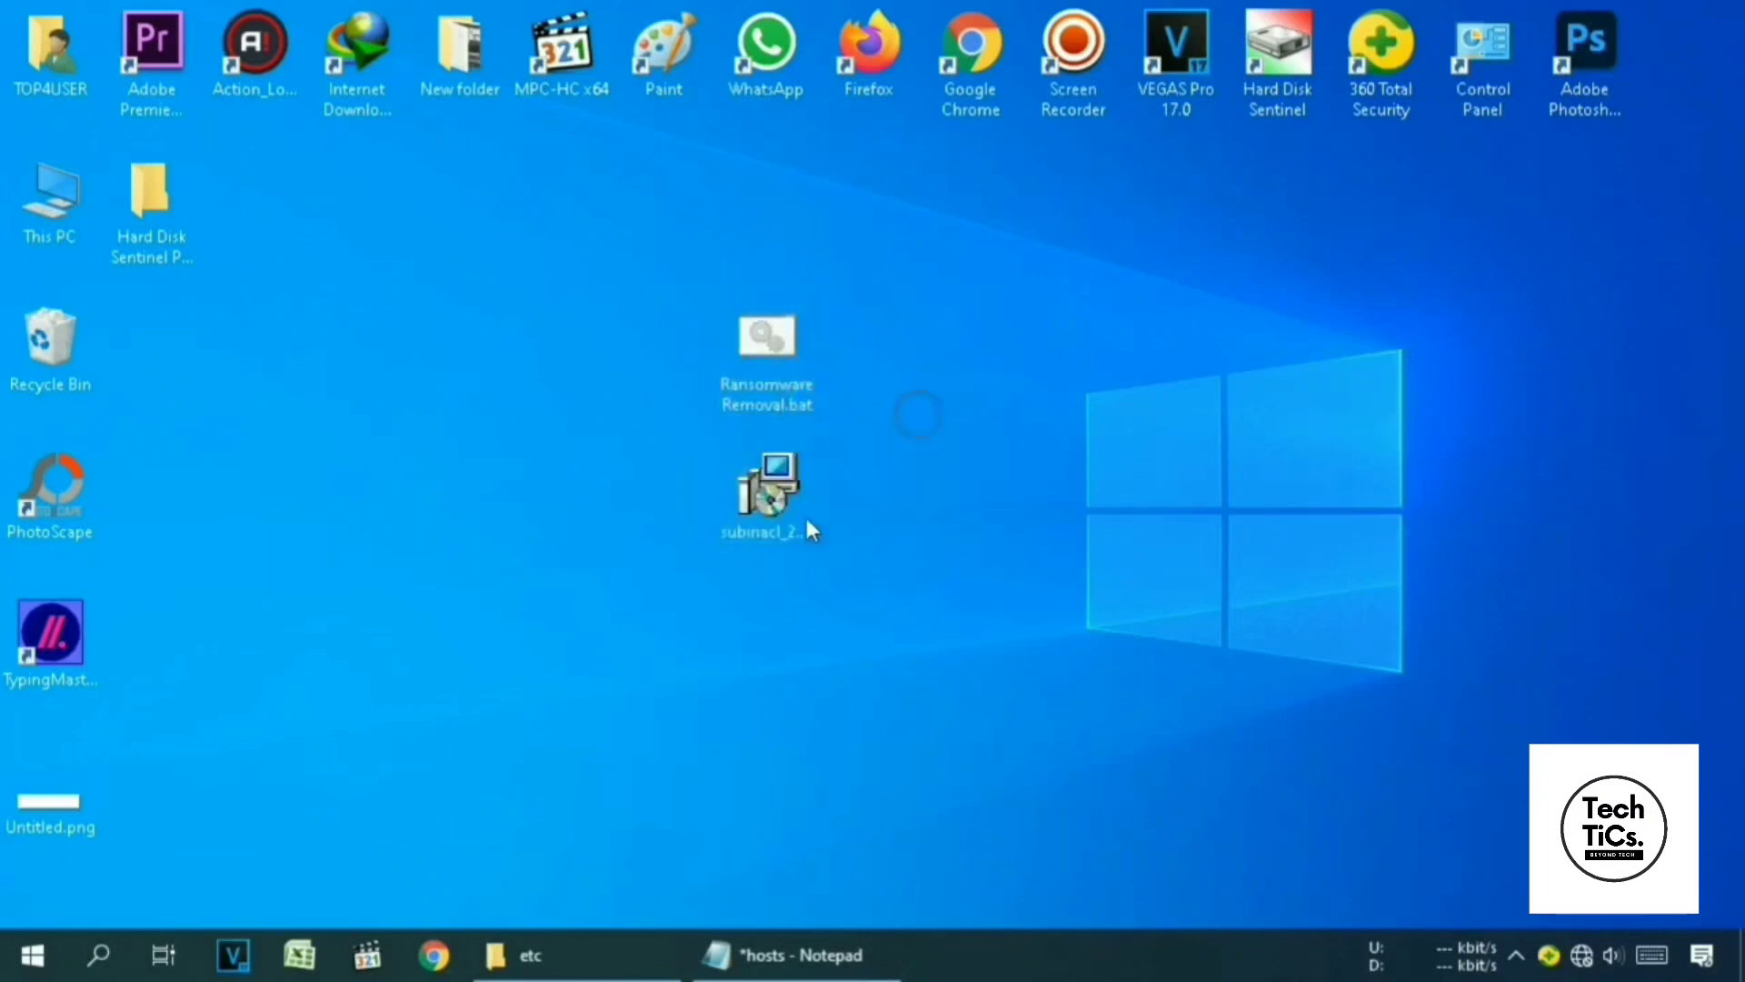
click(812, 525)
click(873, 493)
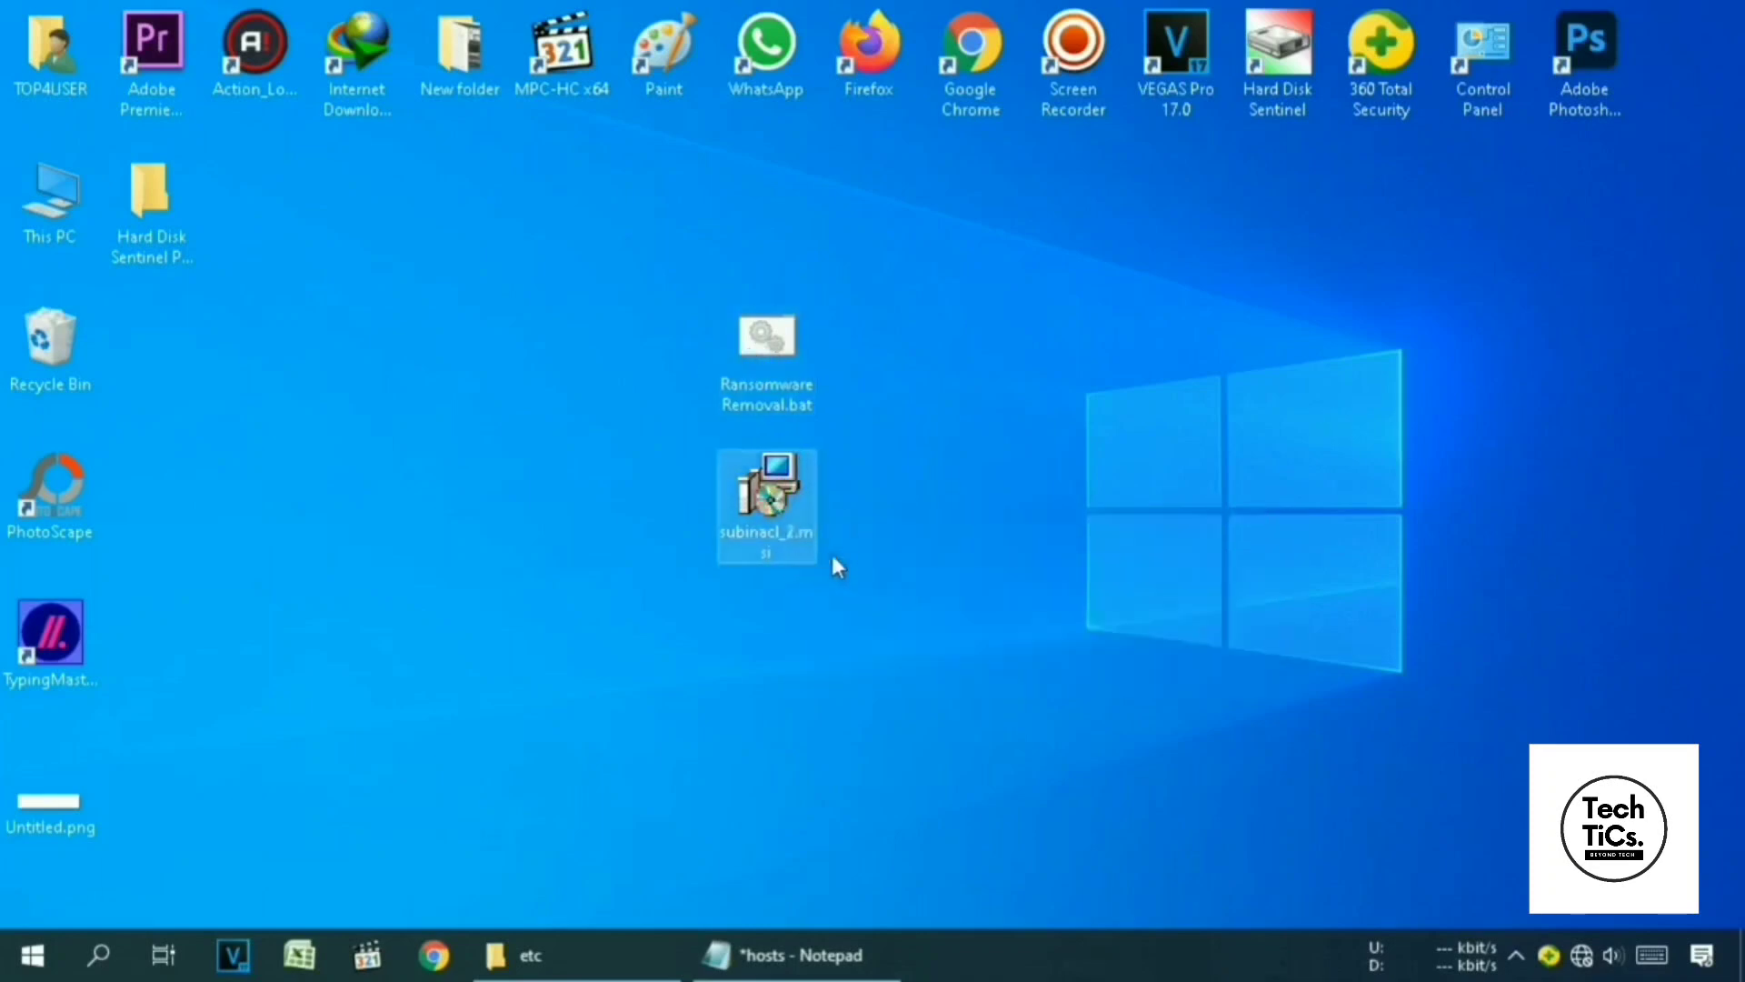
Install SubInAcl.exe from the subinacl installer, accepting the license agreement and keeping the default destination folder
mouse_move(771, 538)
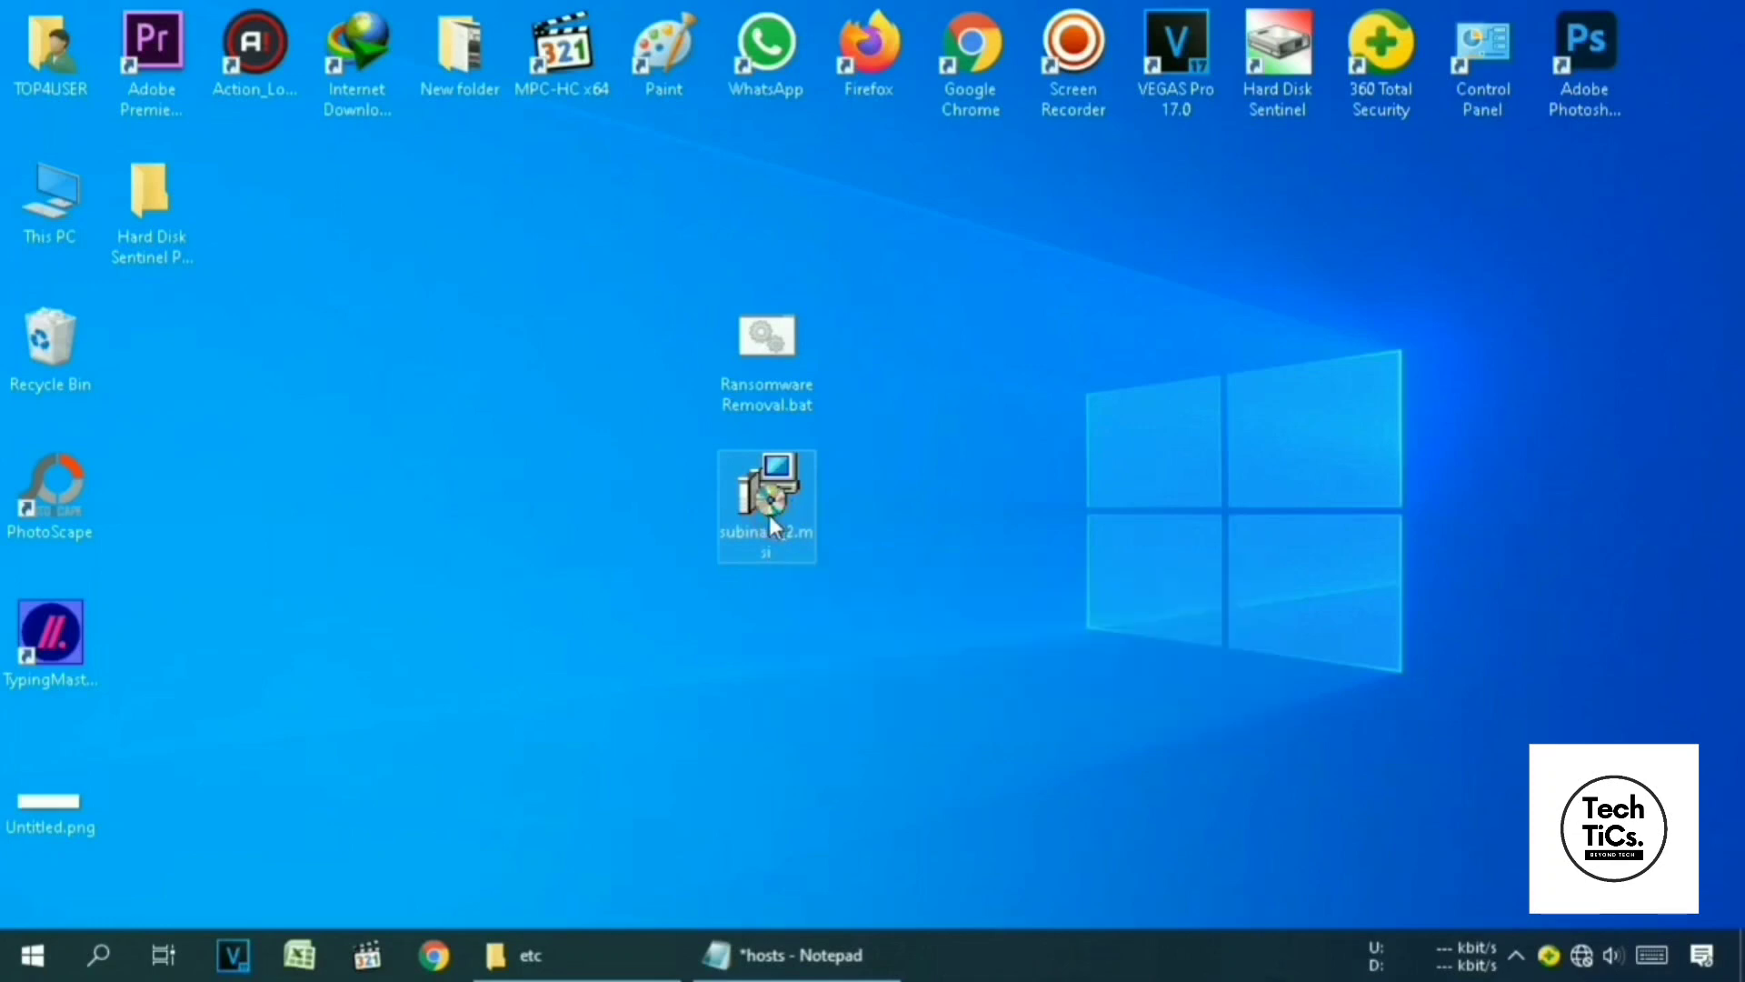
double_click(768, 515)
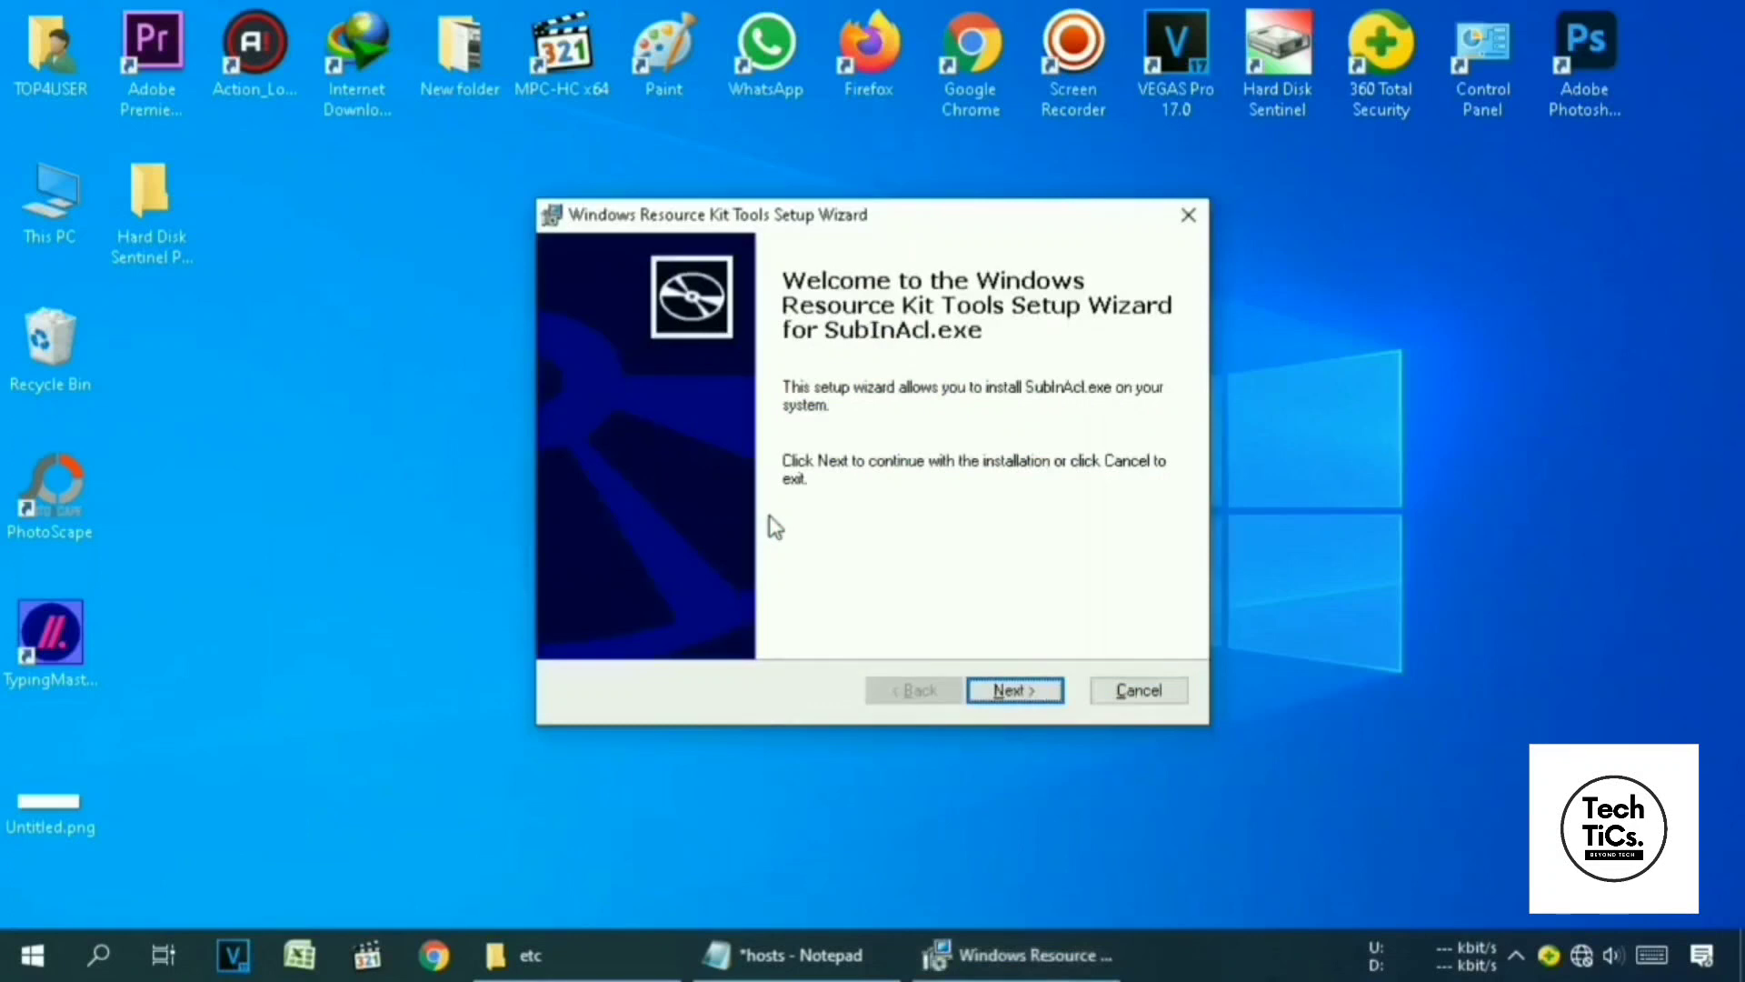
click(1022, 691)
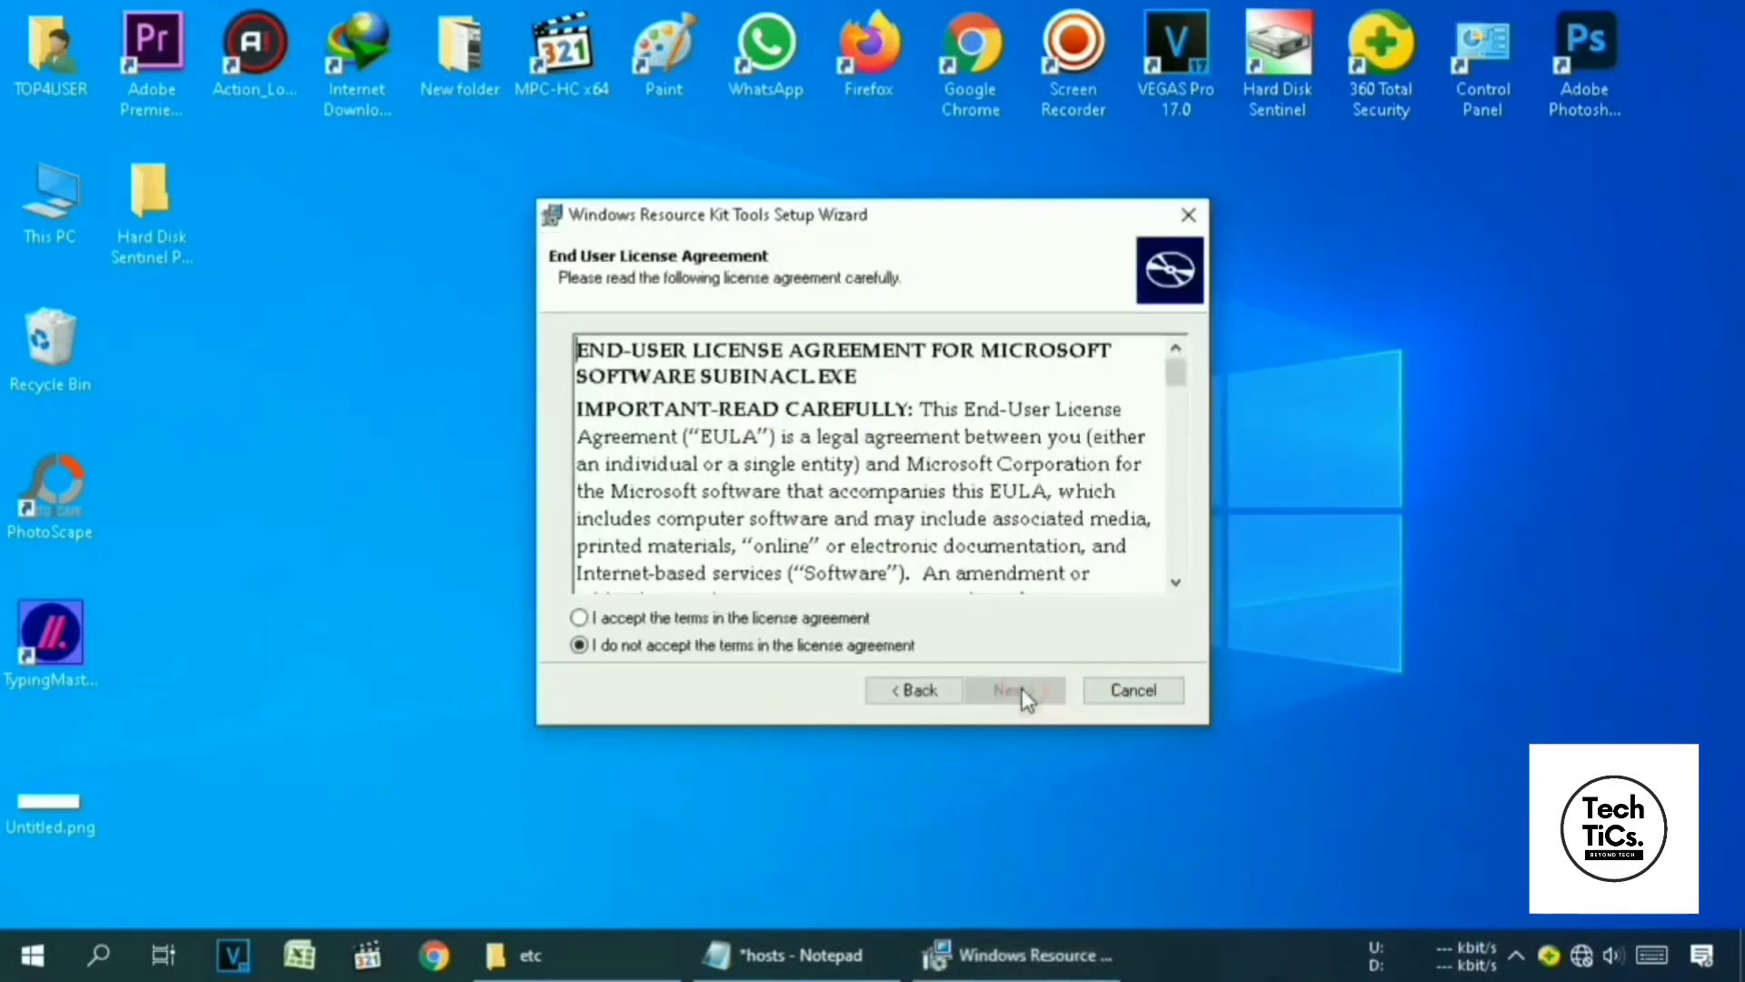
click(671, 618)
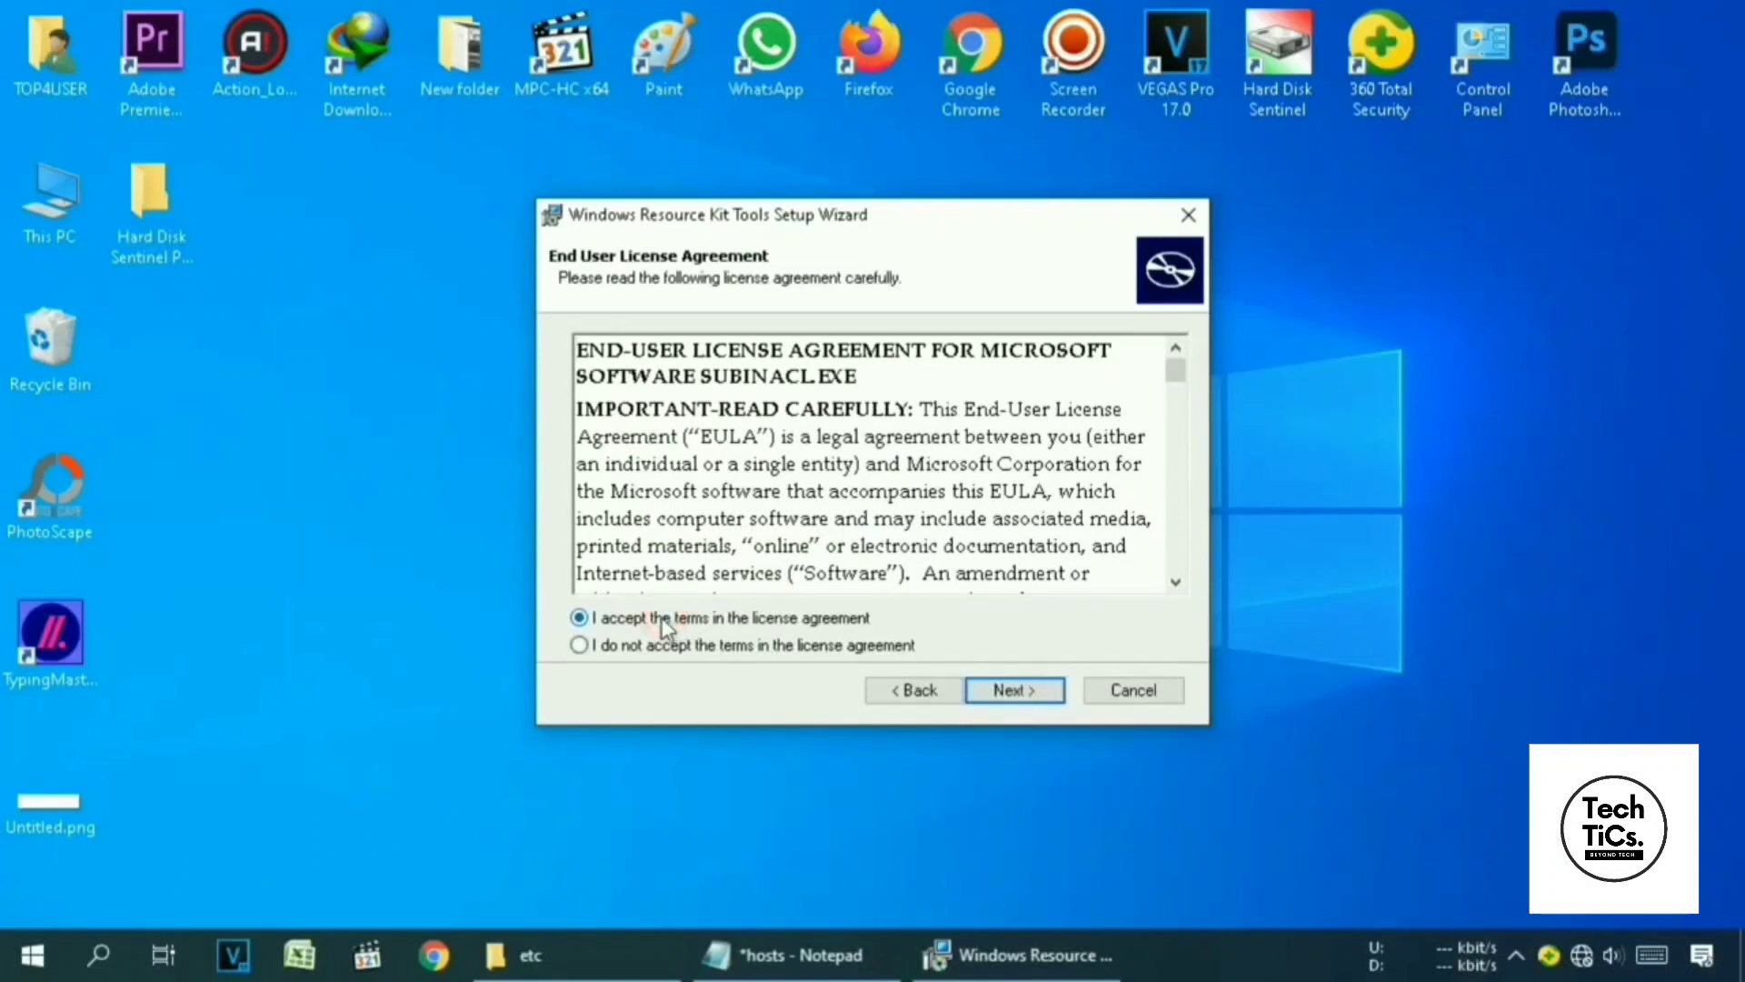
click(1036, 693)
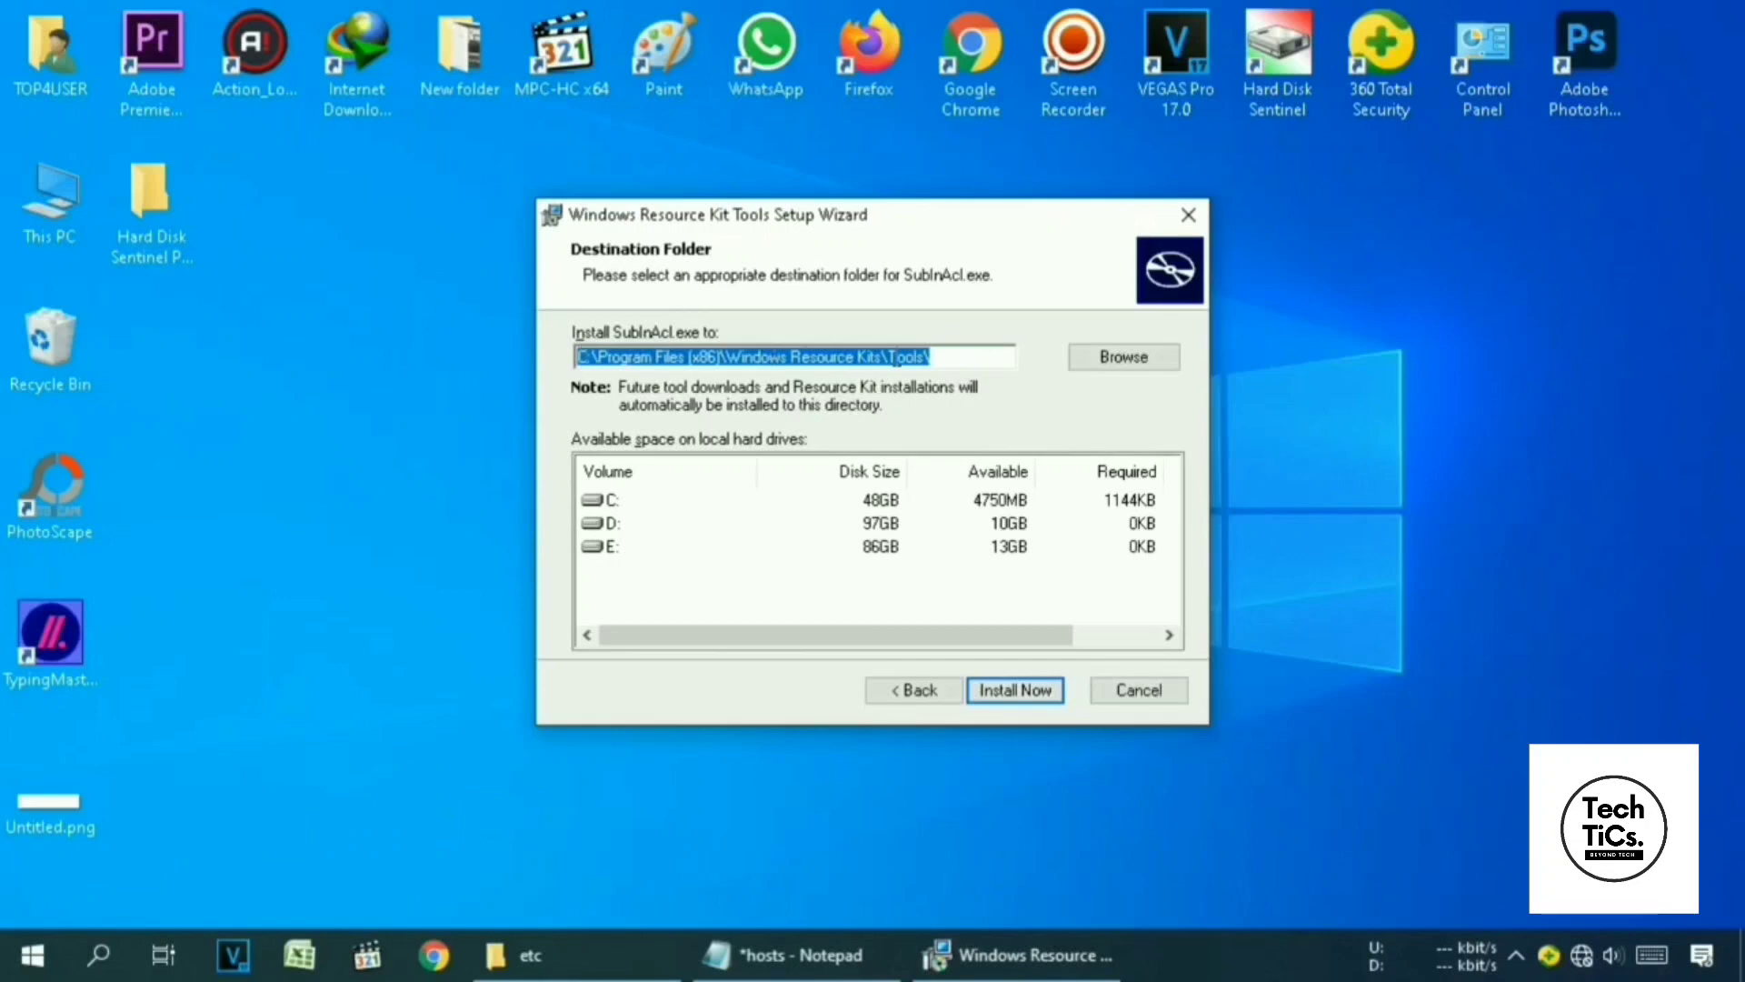
click(1036, 693)
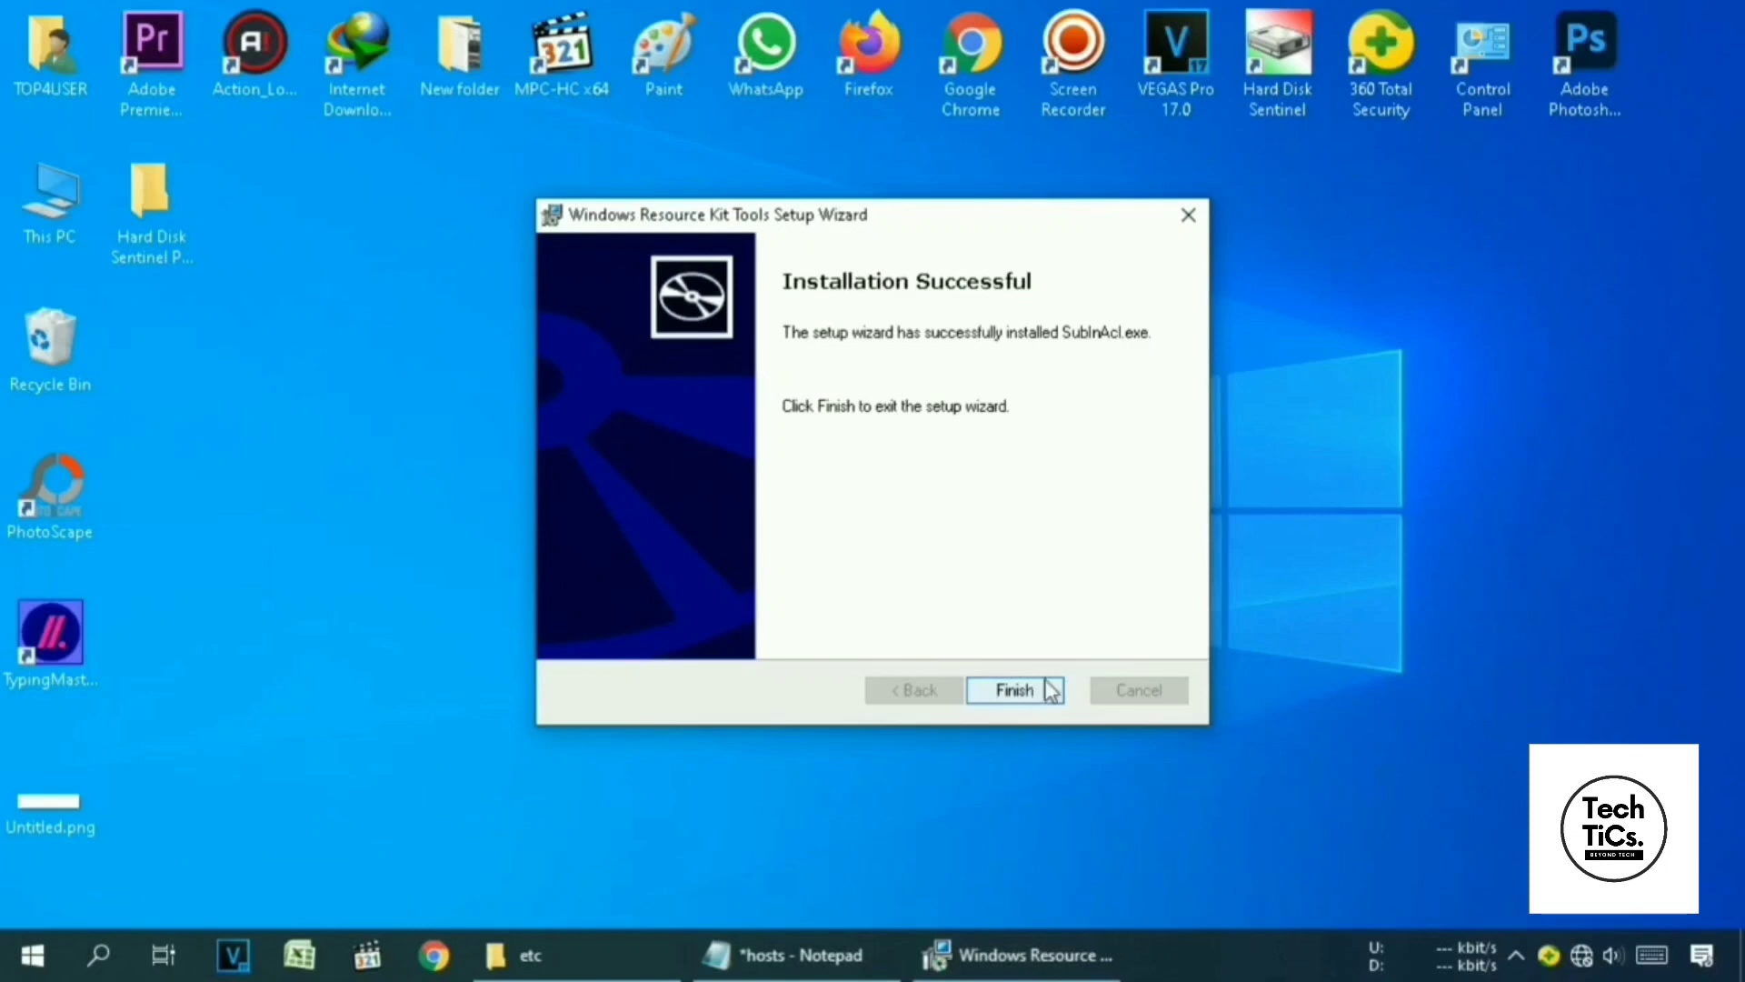
click(1020, 692)
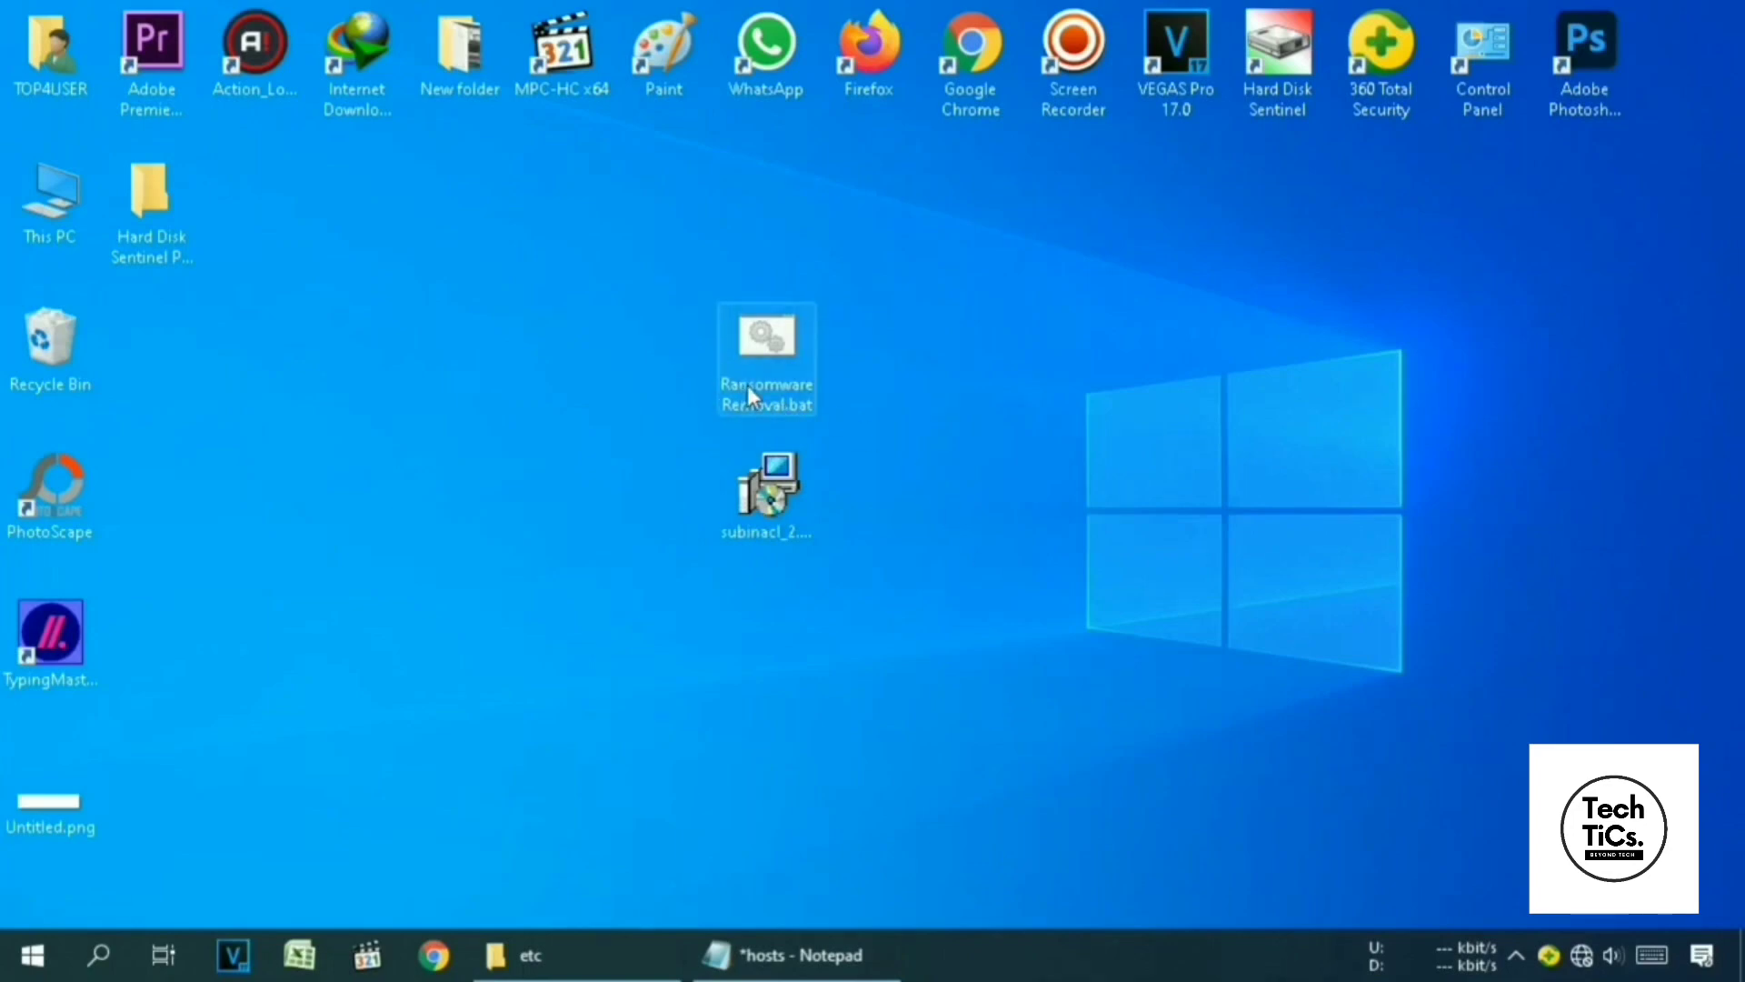
Copy Ransomware Removal.bat from the desktop and open the %programfiles(x86)% folder through Windows search
right_click(763, 337)
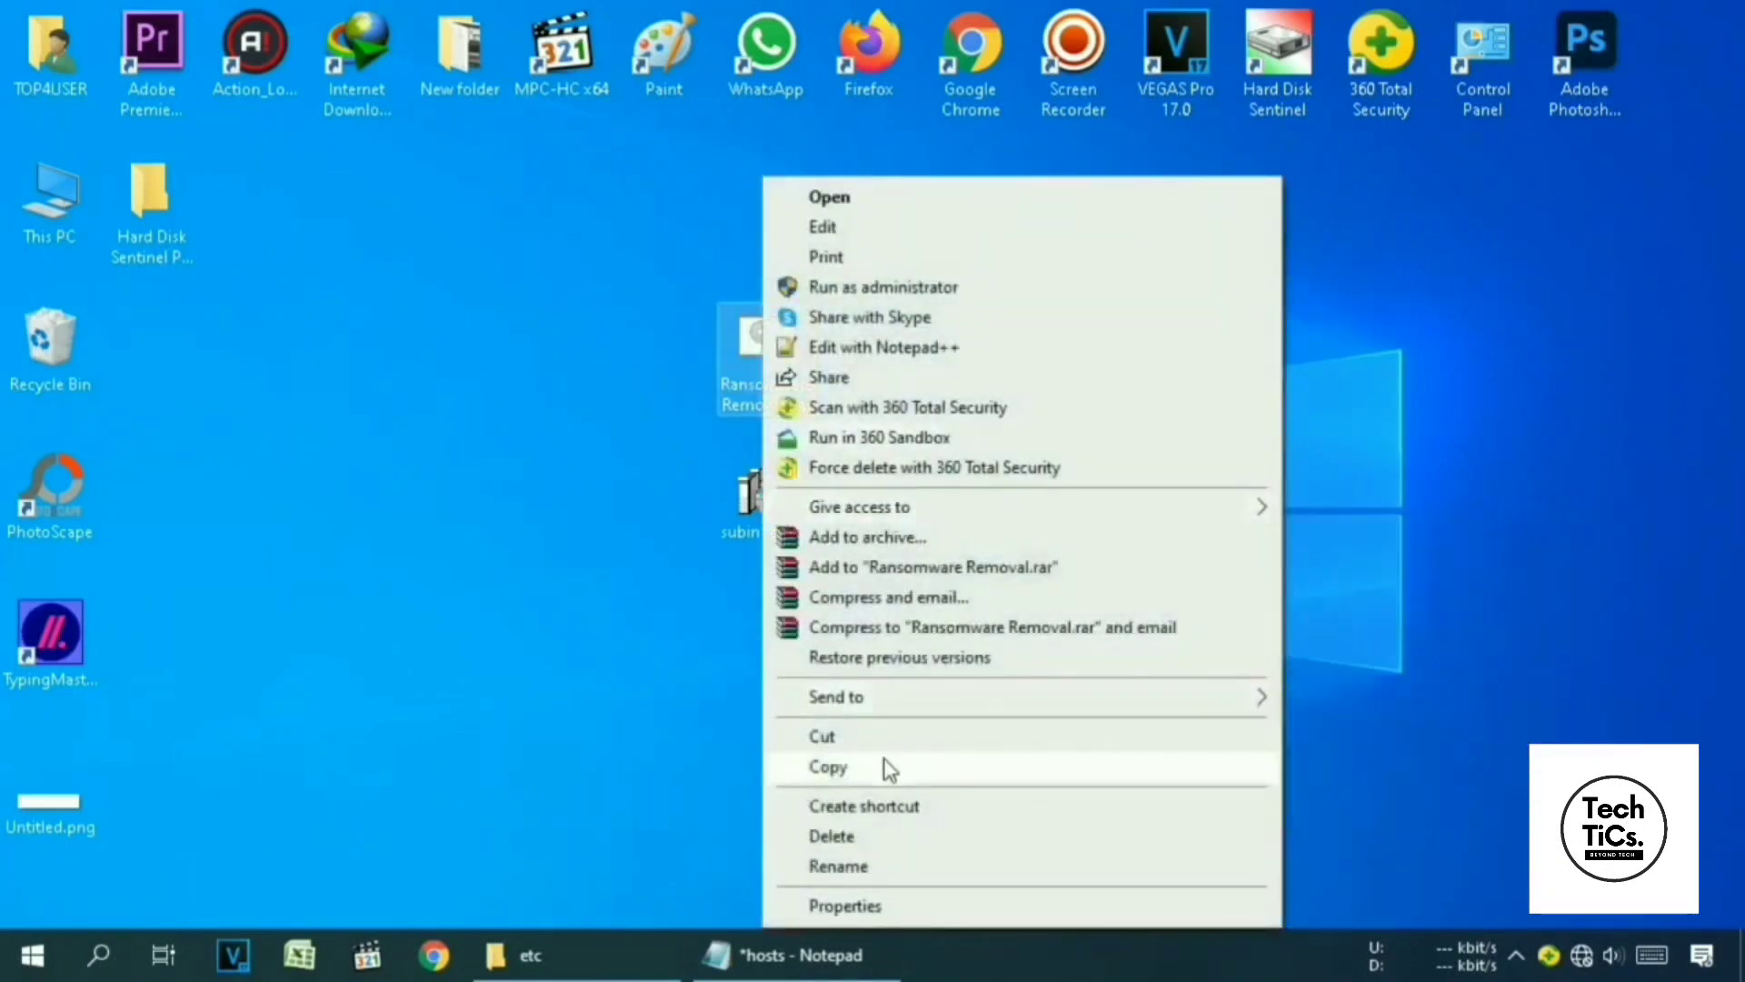
click(847, 769)
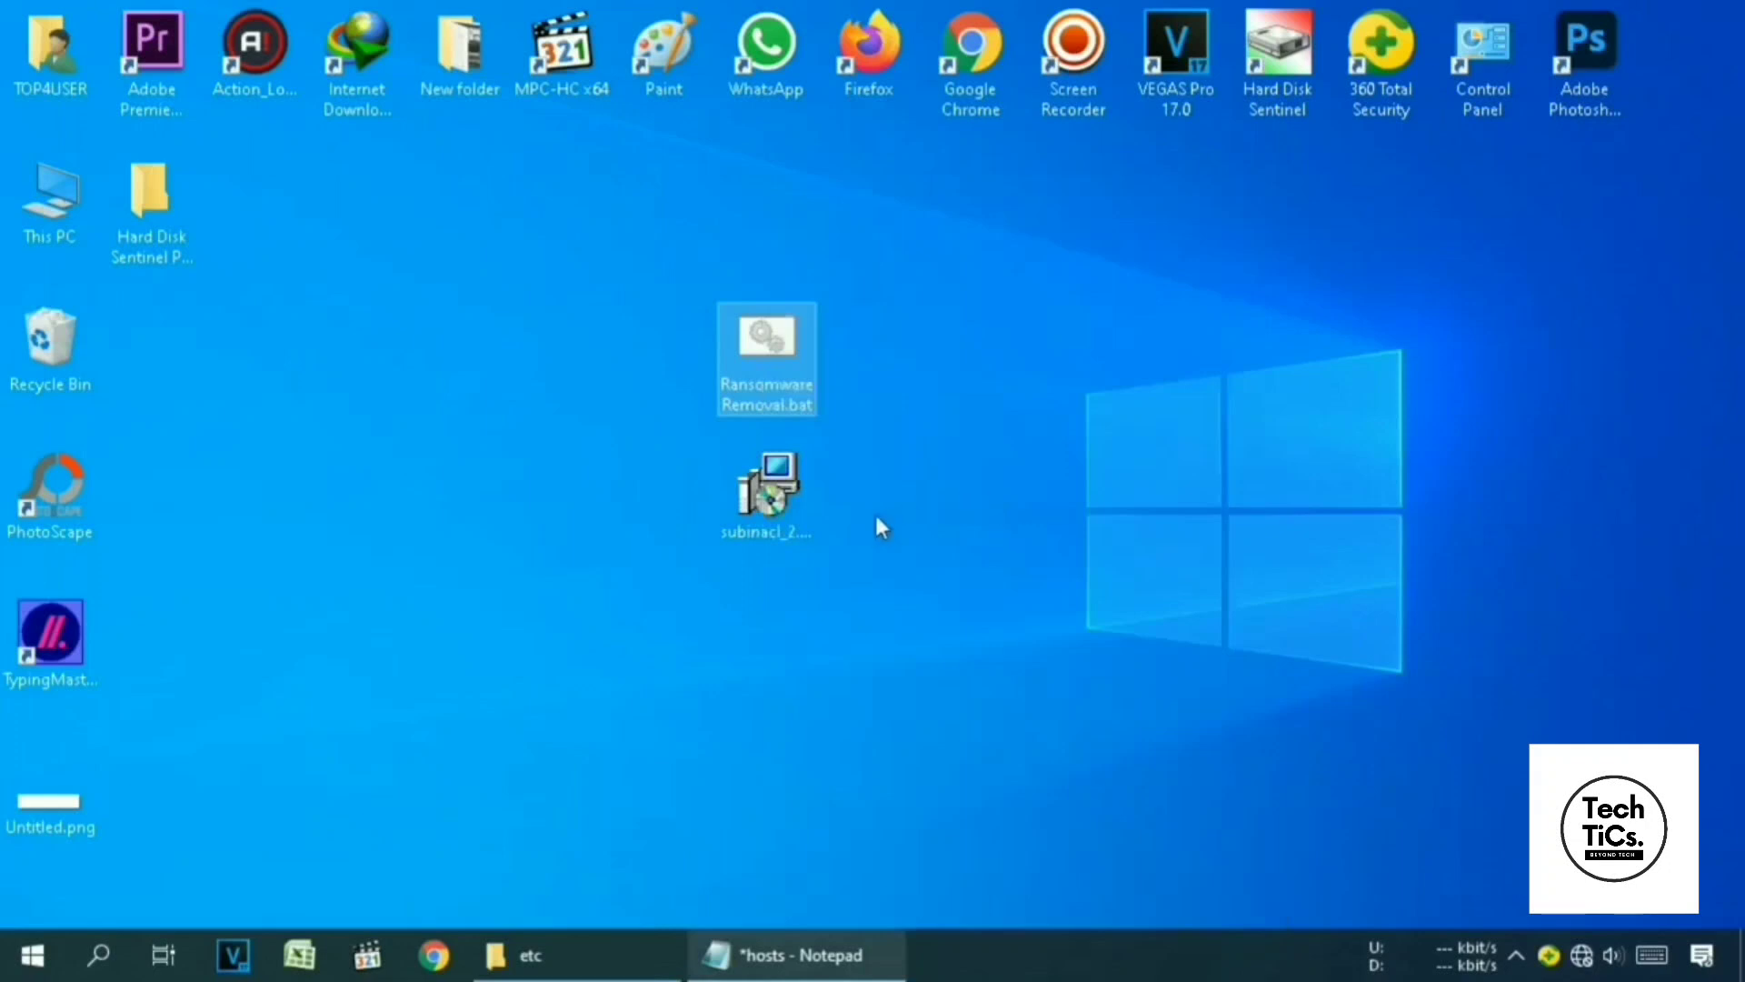
click(100, 958)
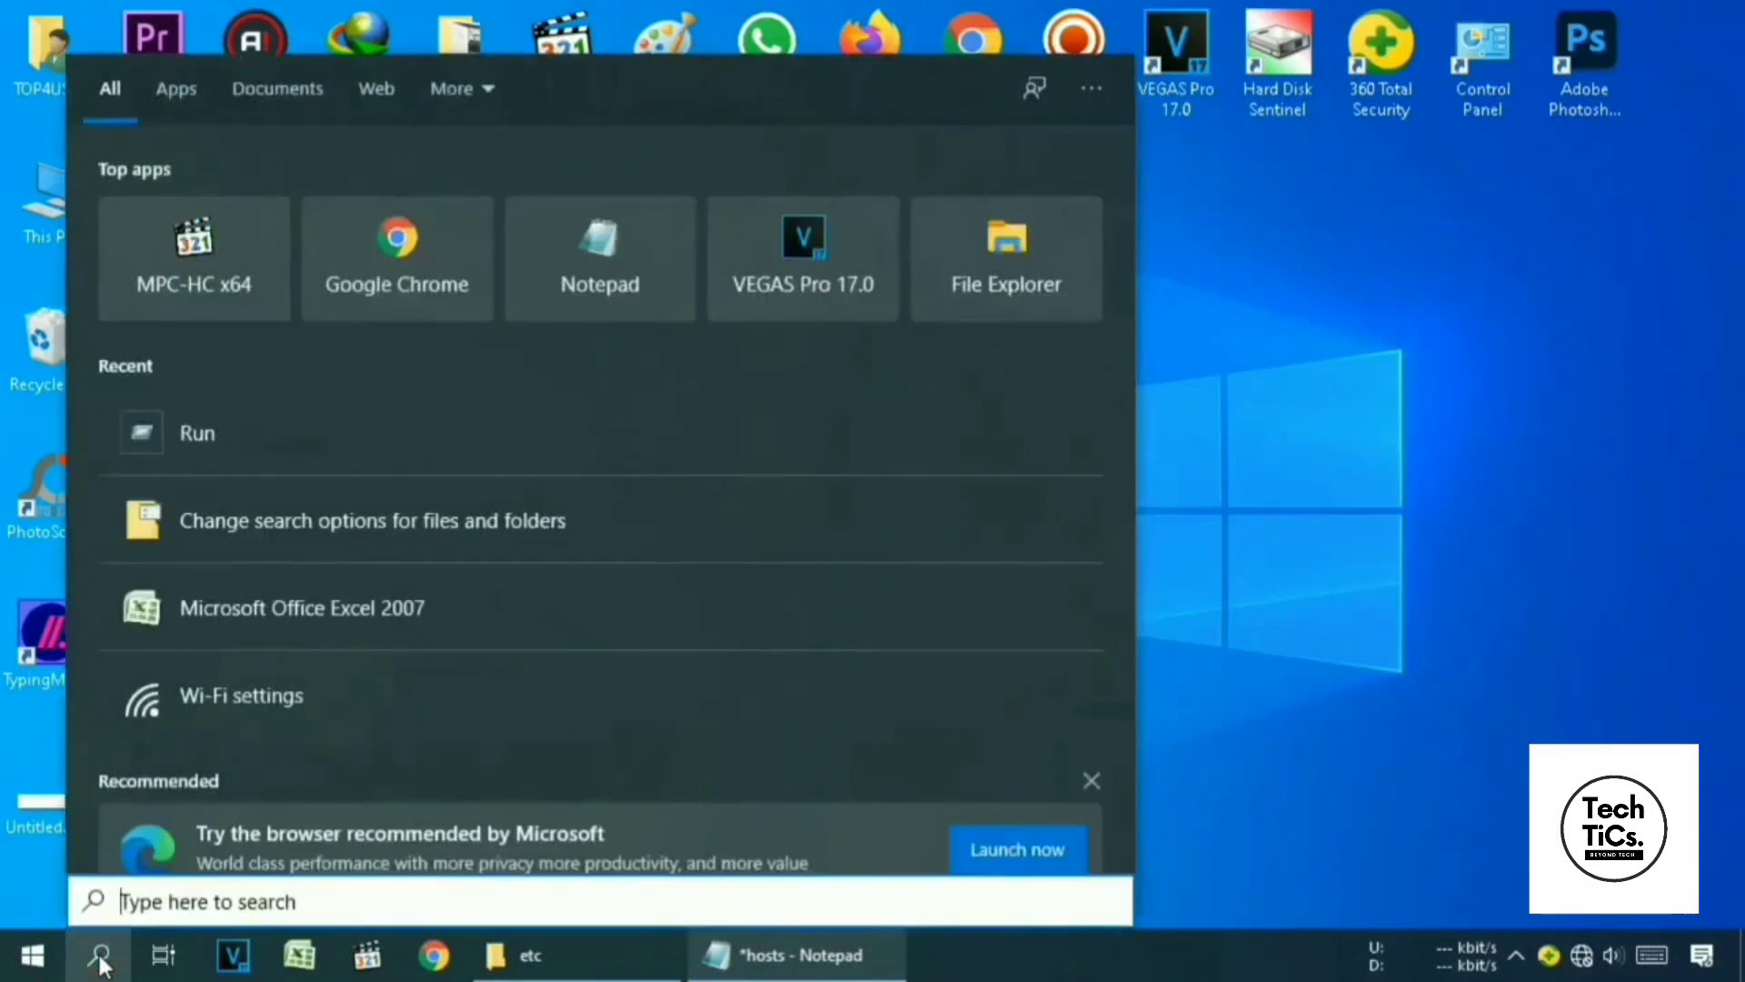
text(%)
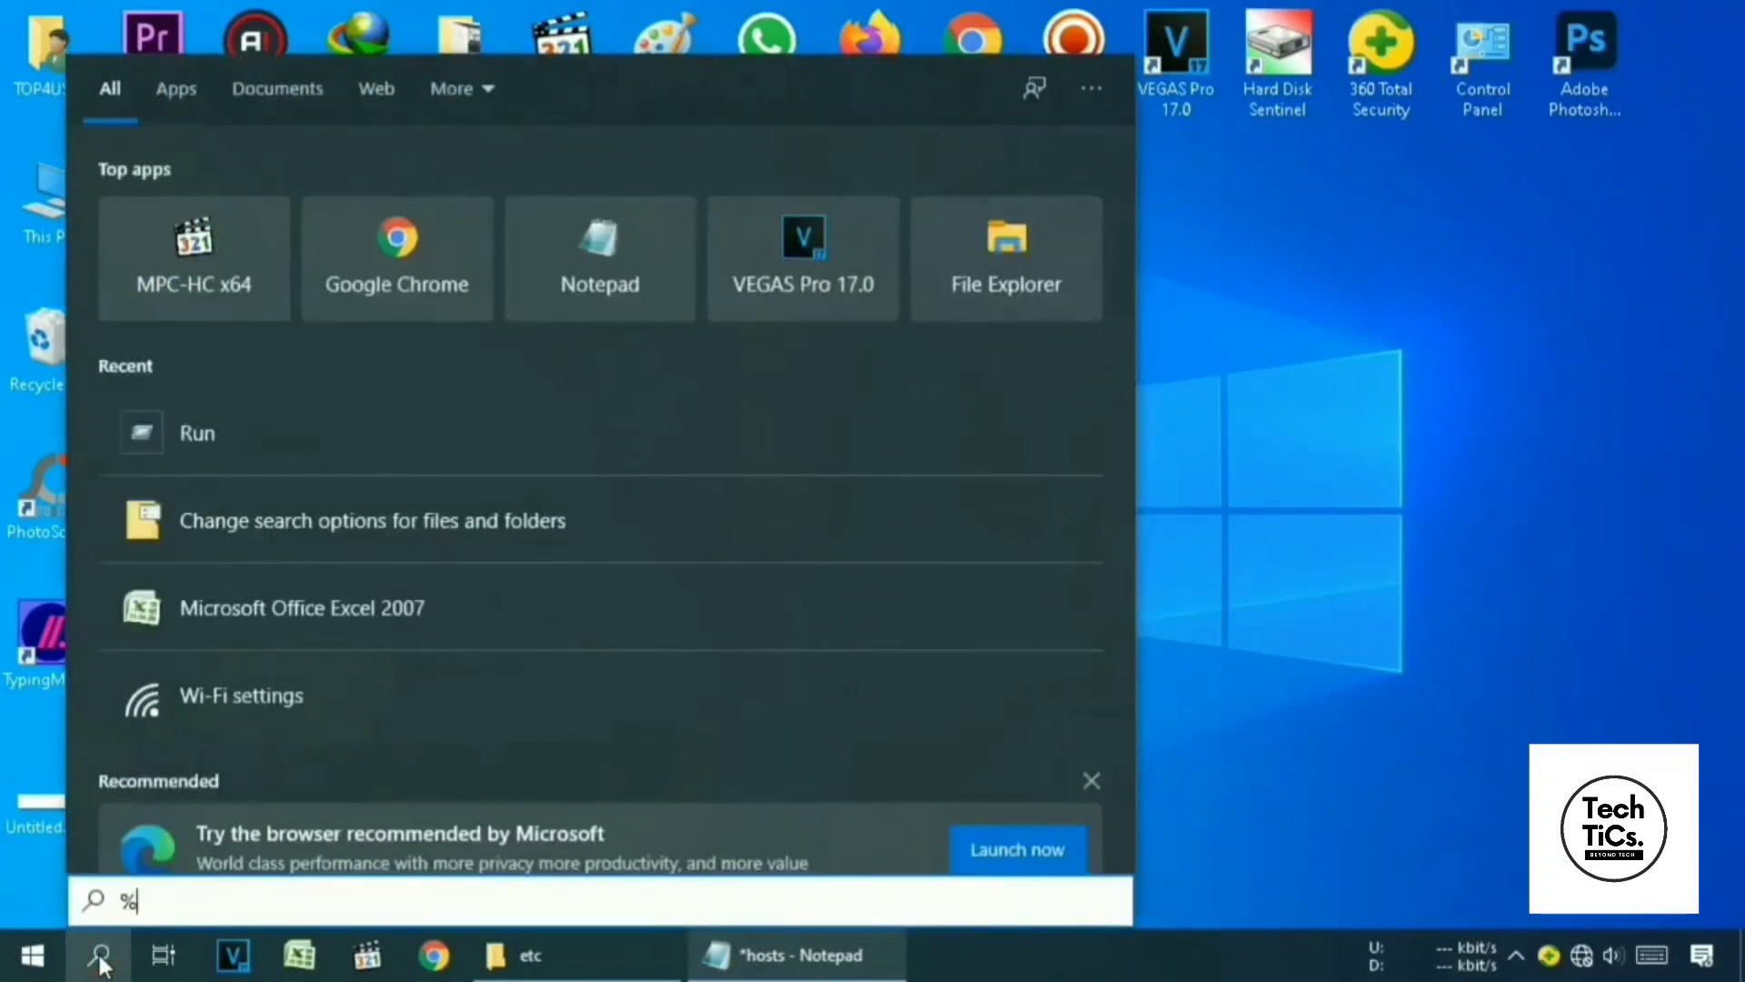
text(p)
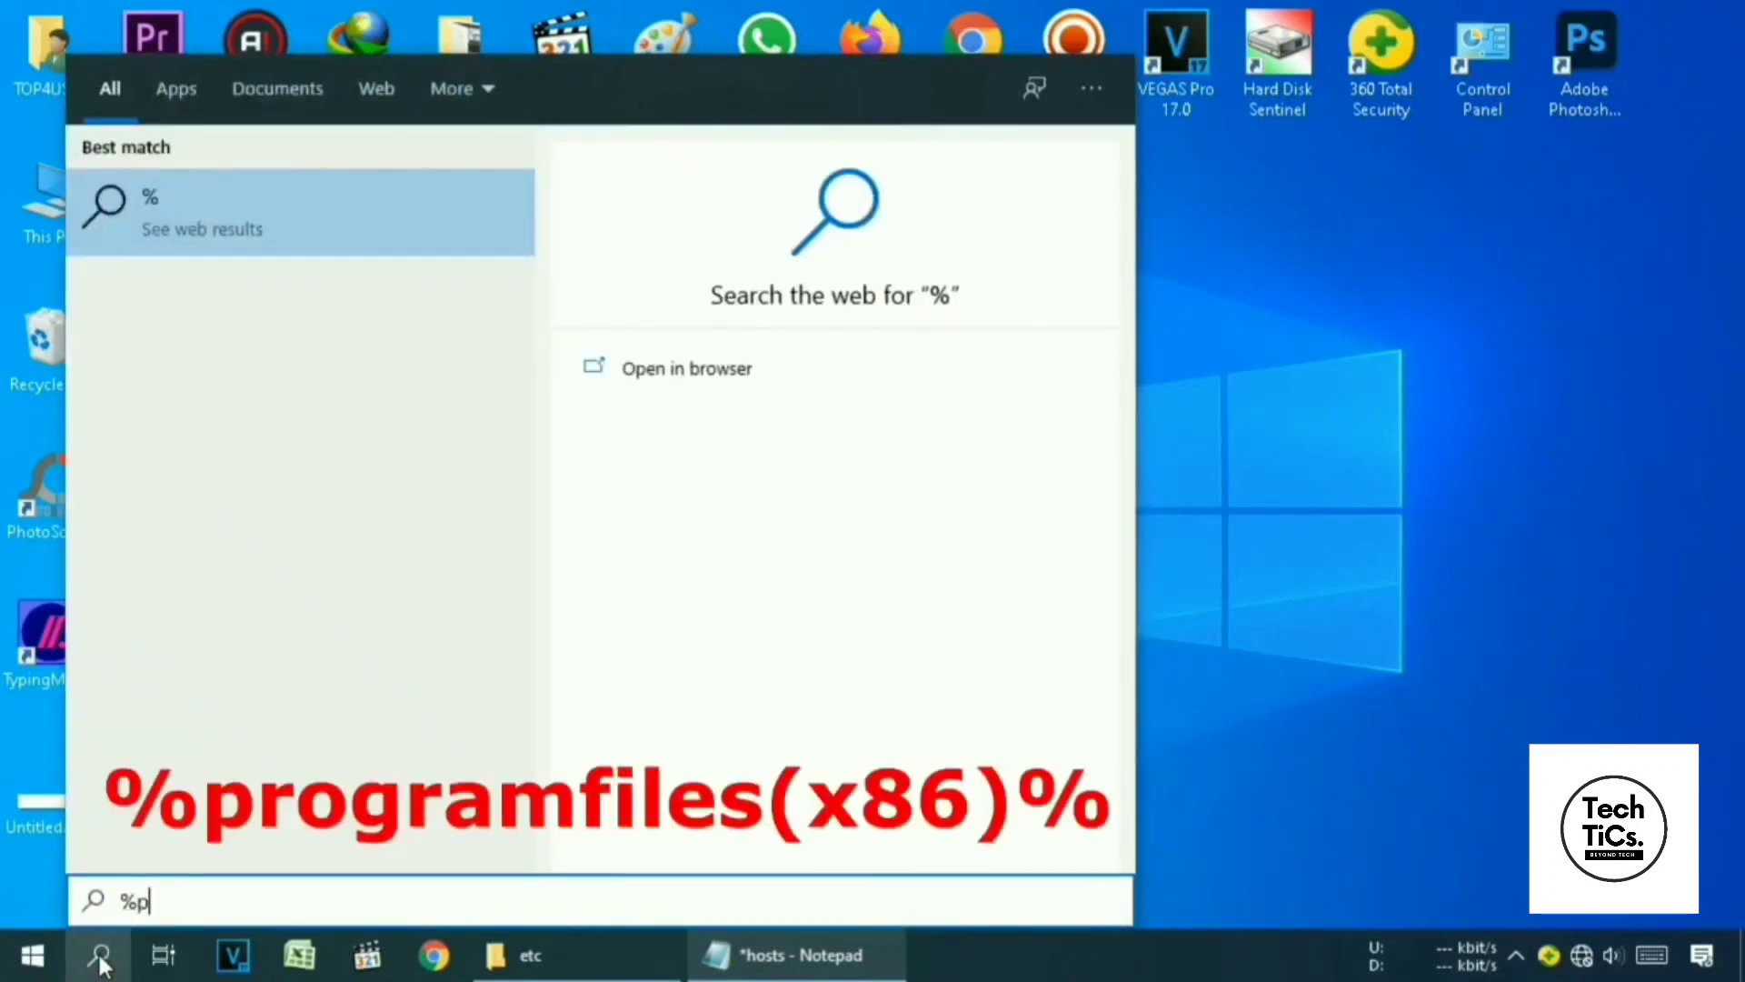
text(rogra)
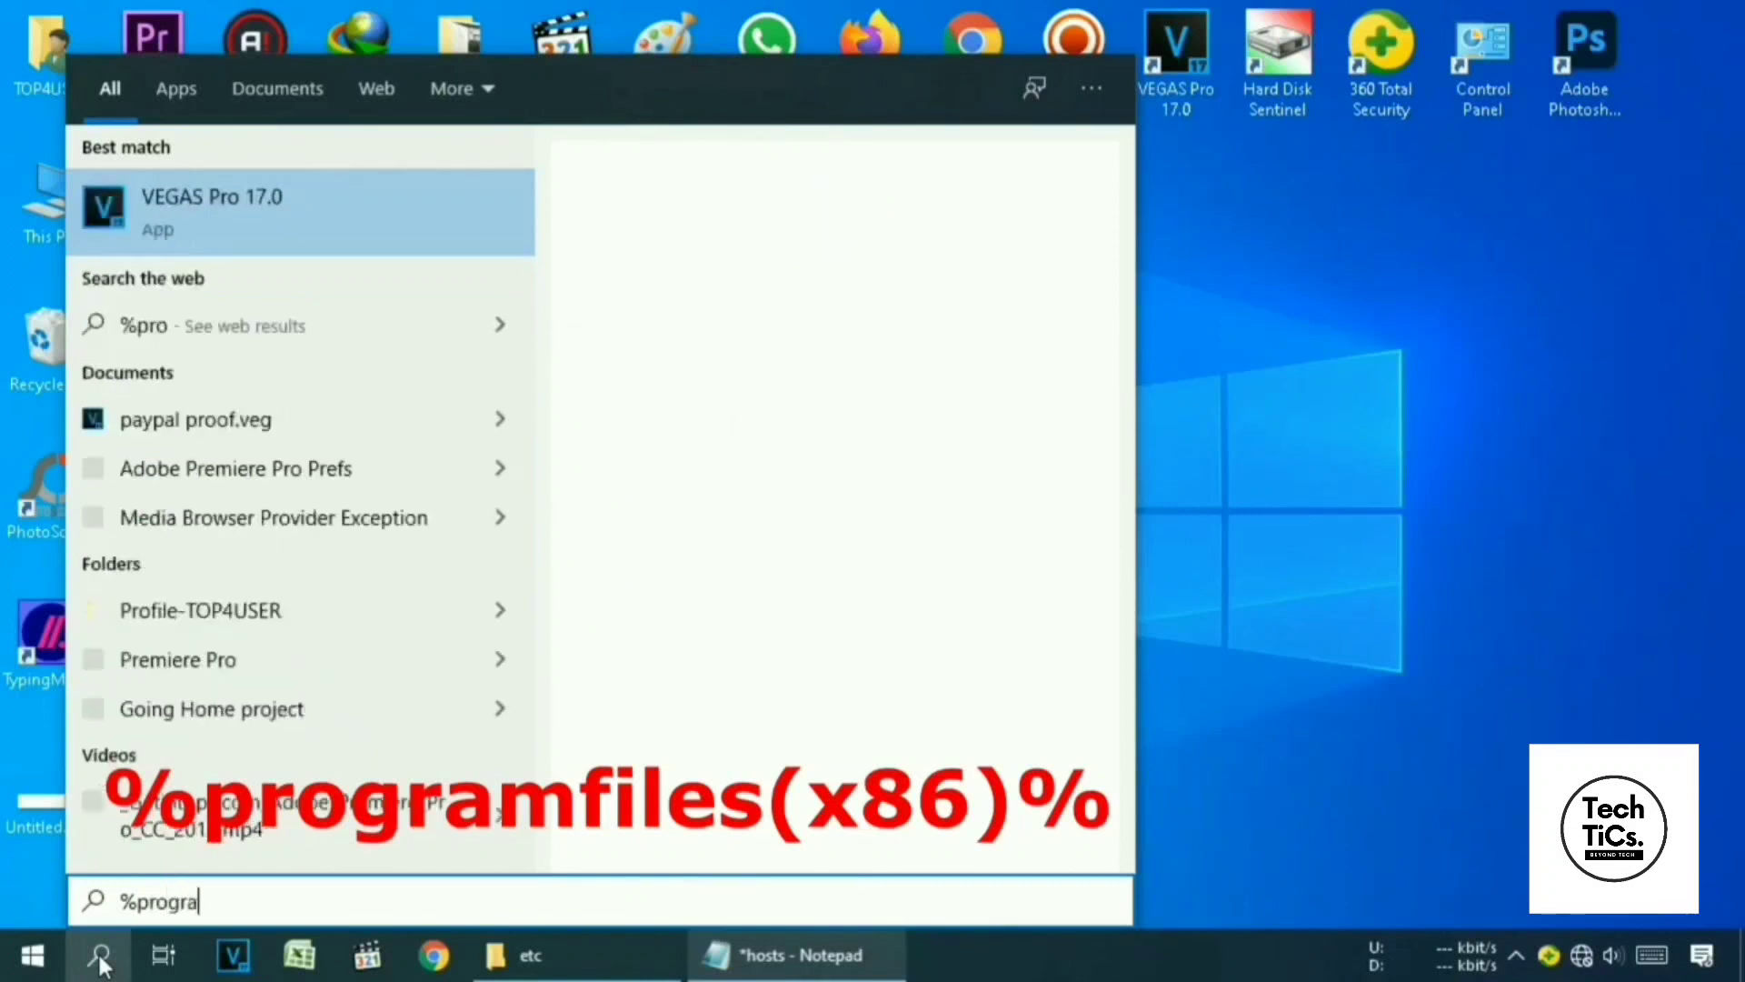
text(mfiles)
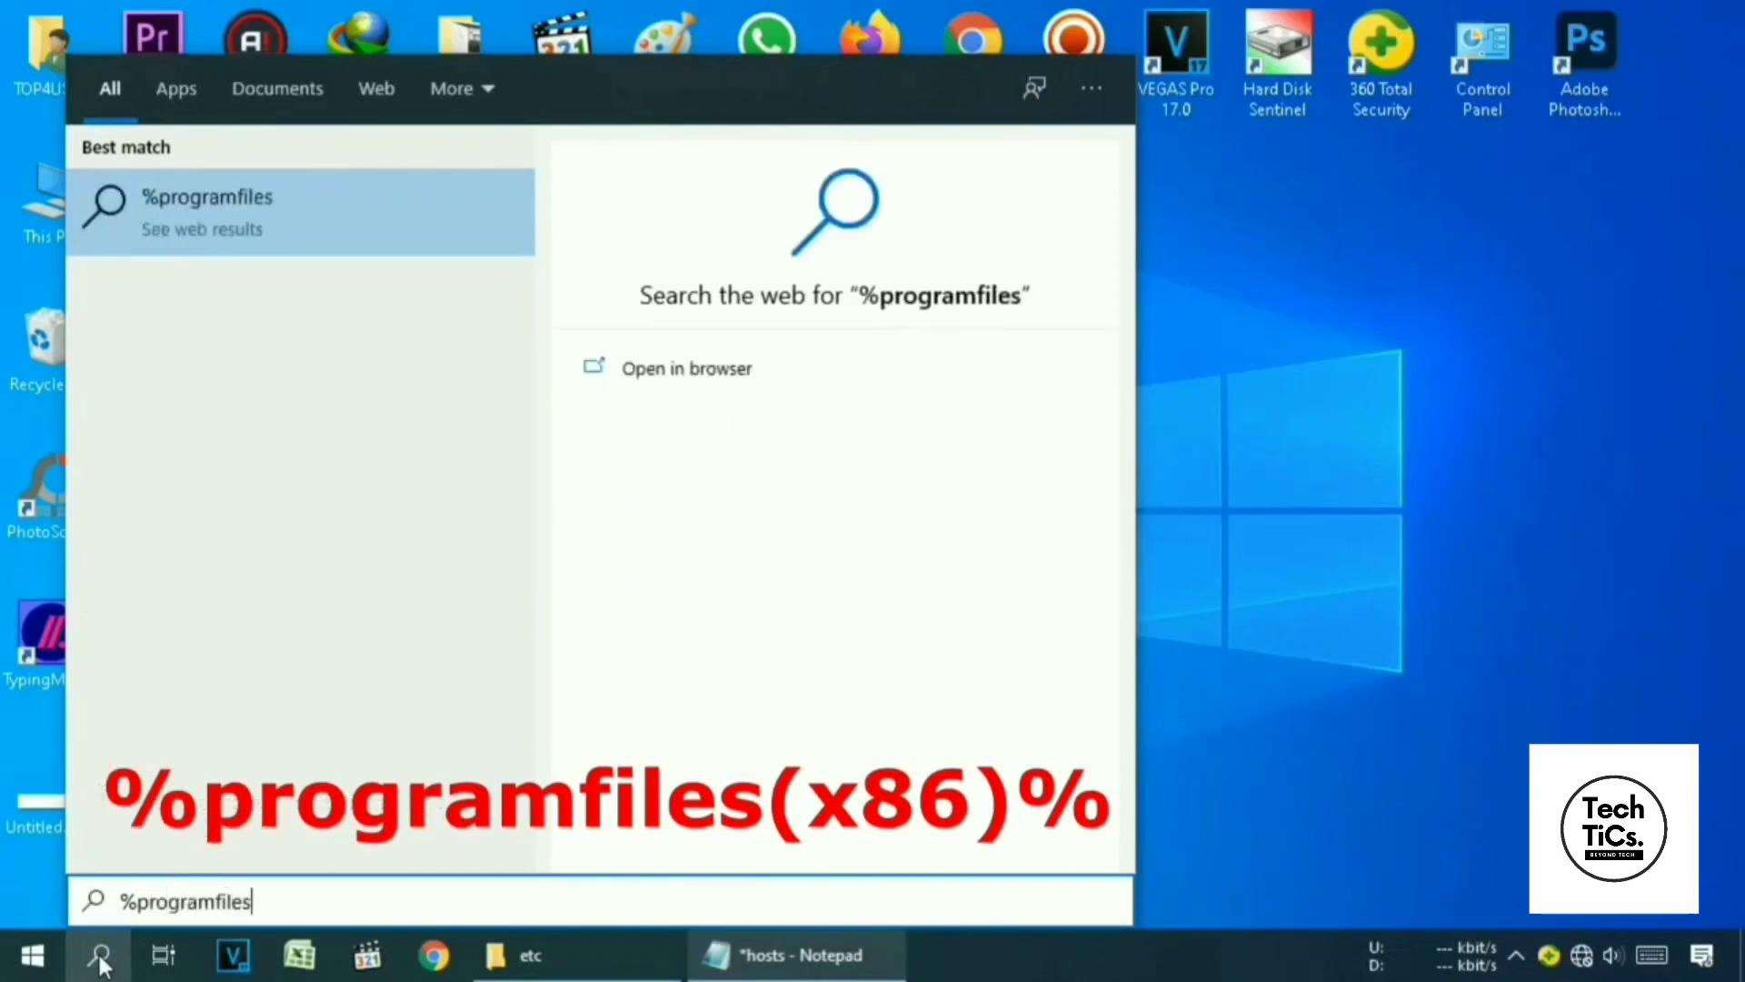
text(()
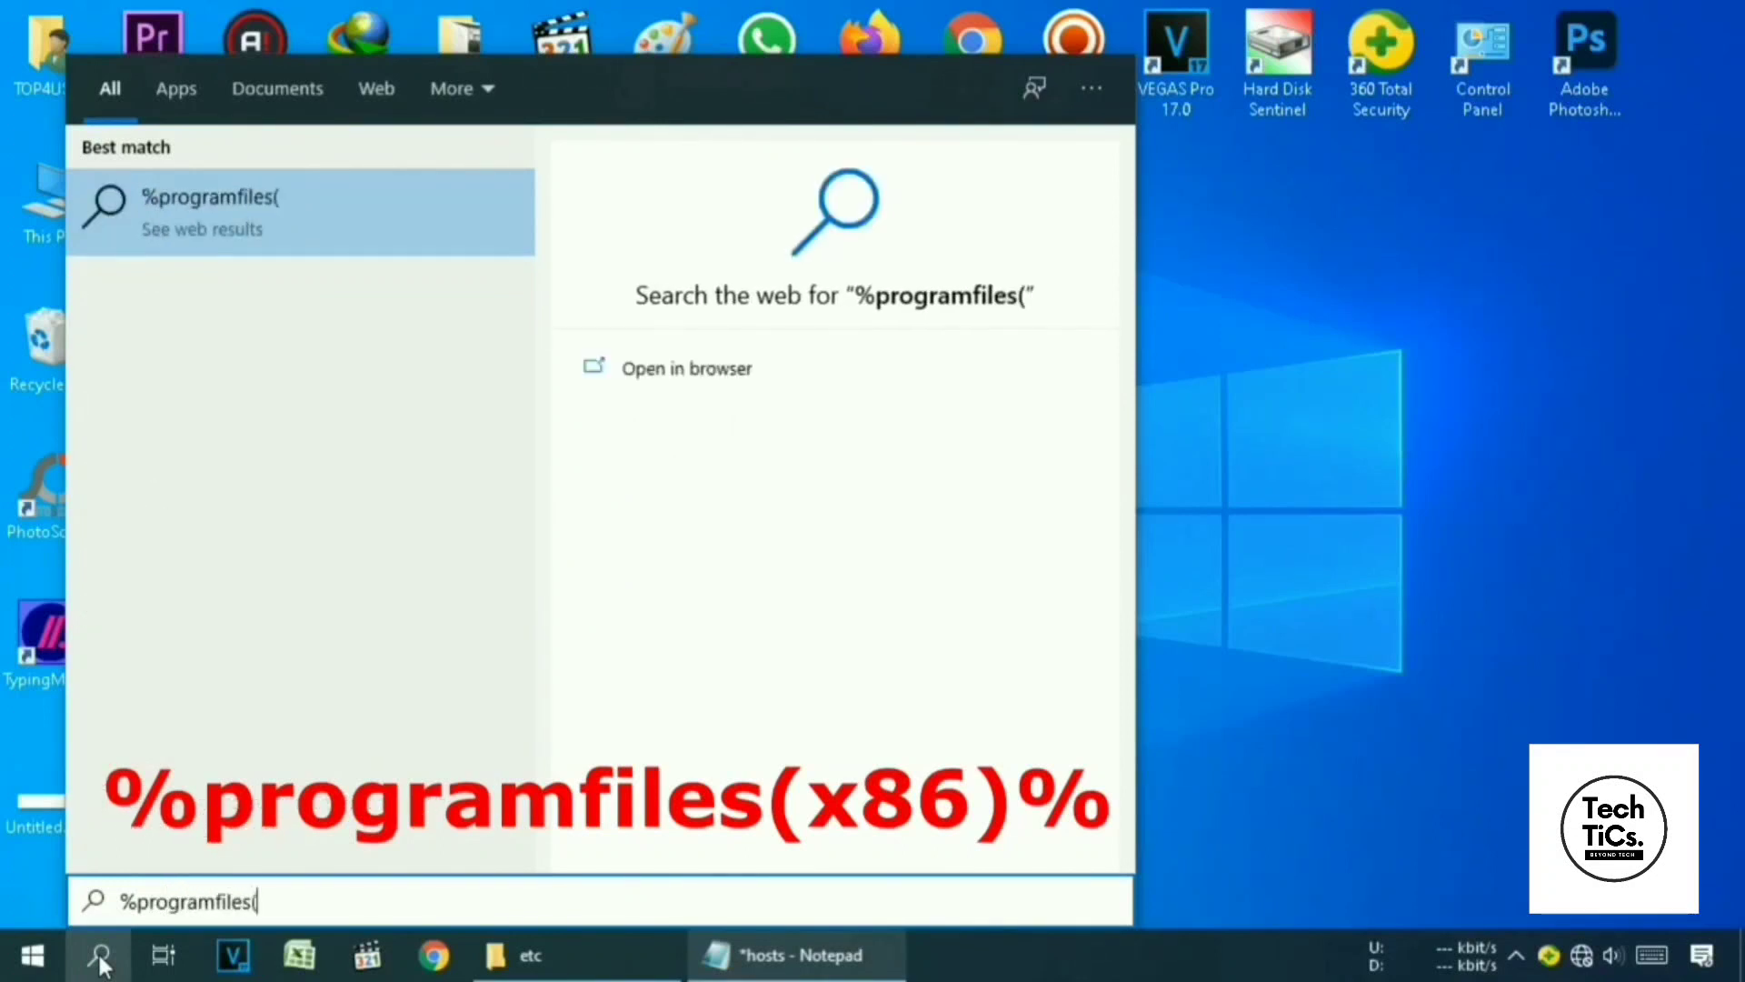
text(x8)
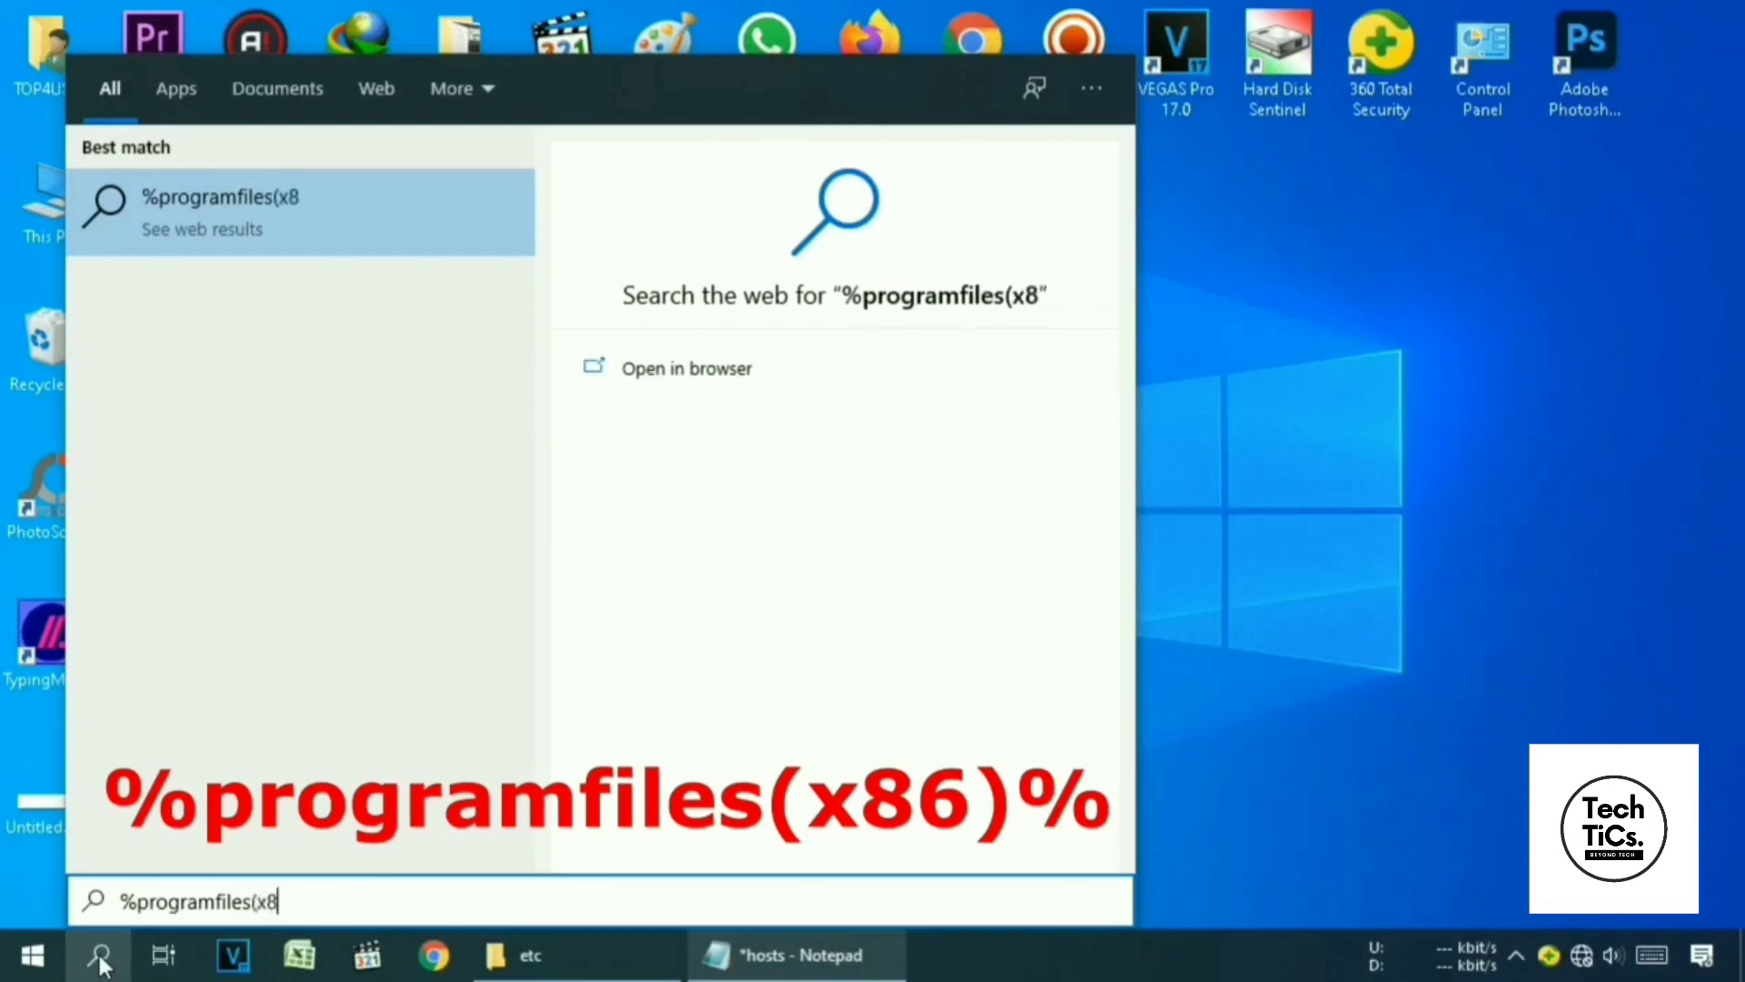
text(6)
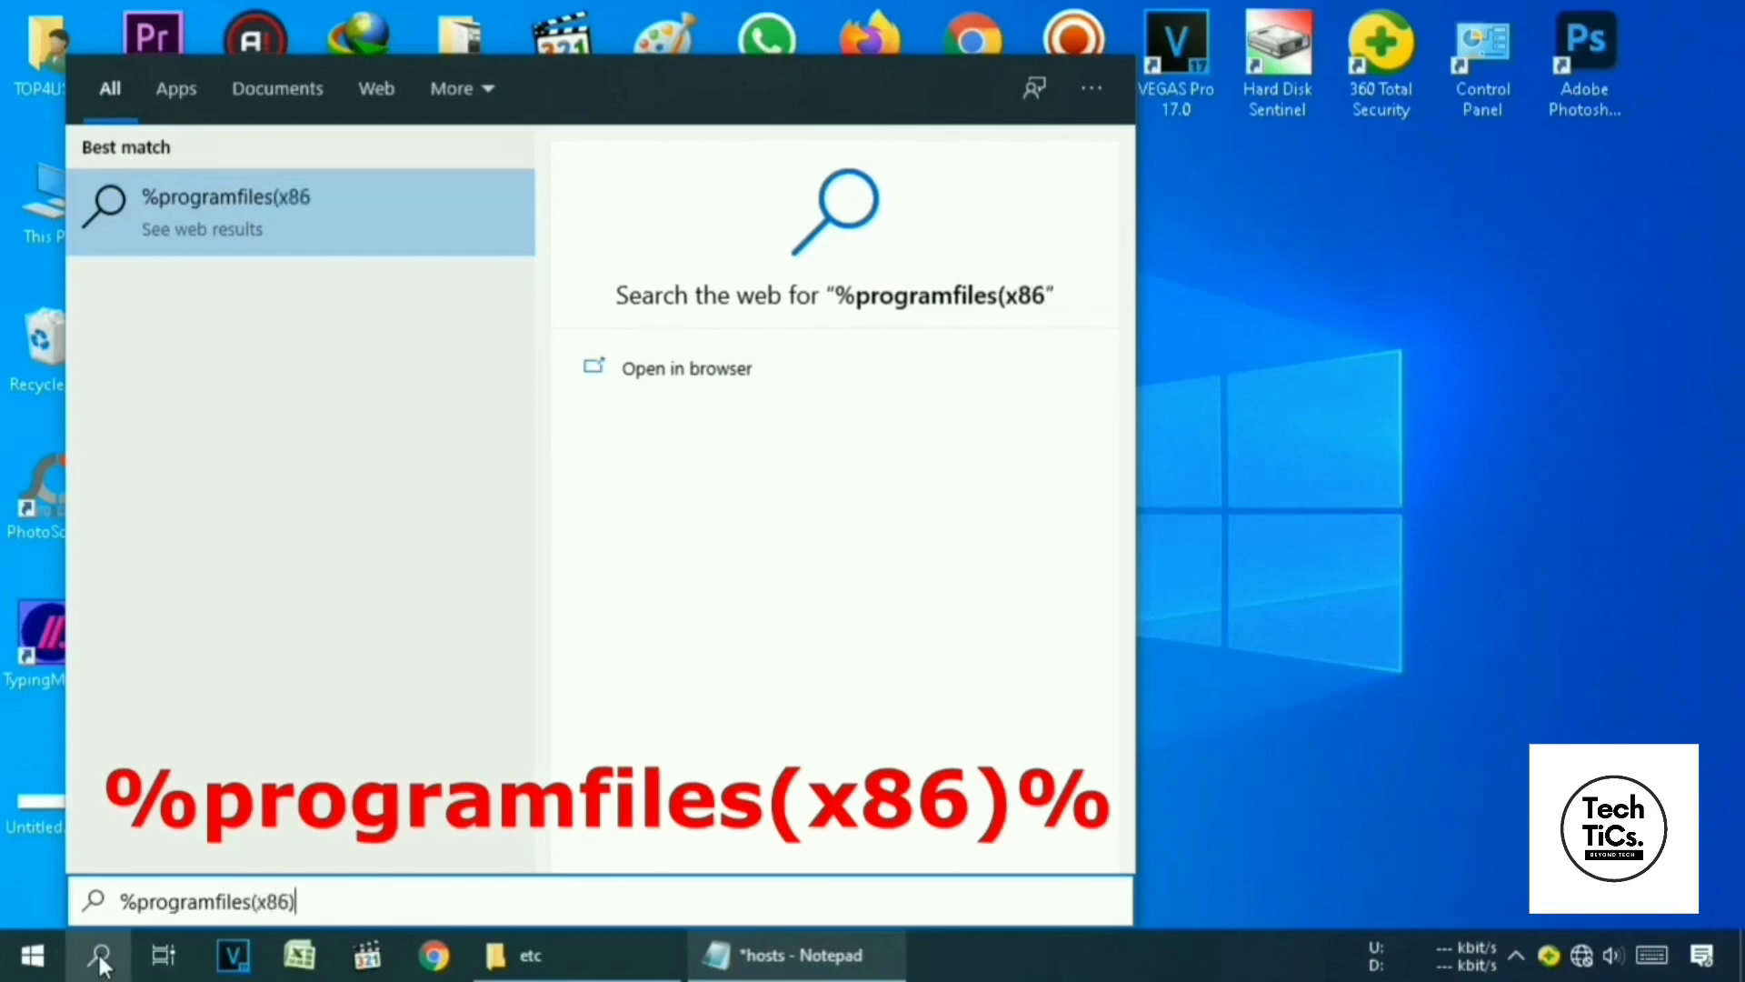
text()%)
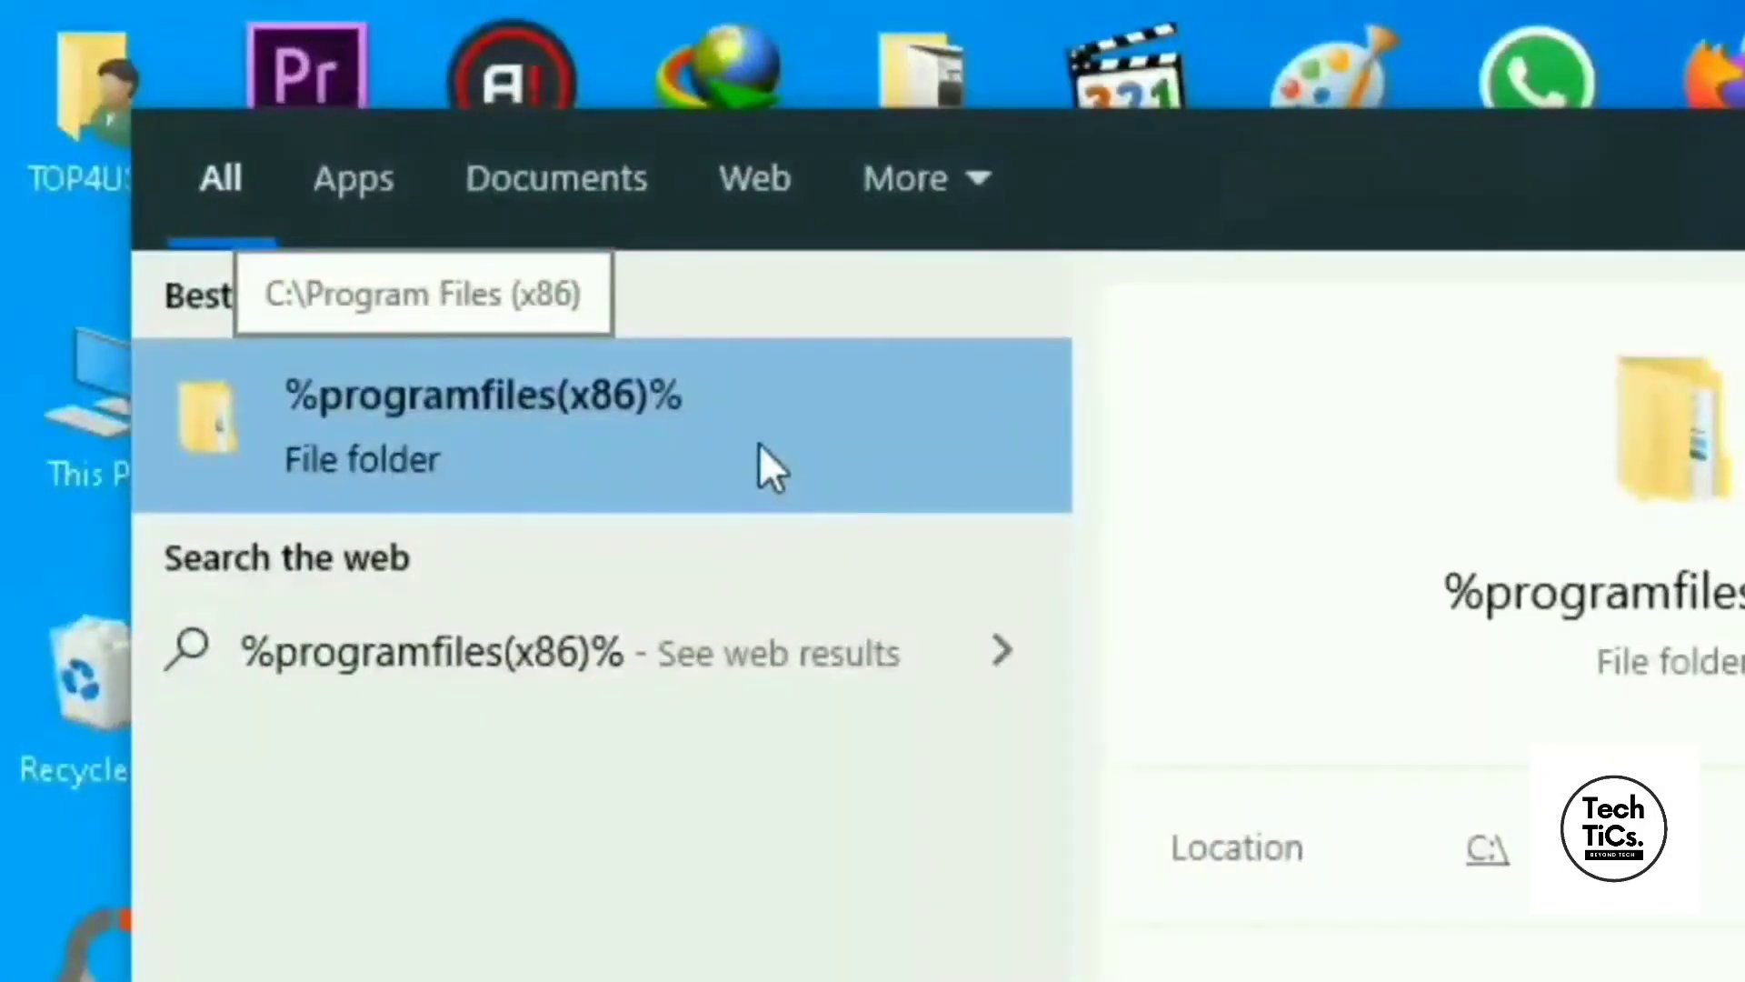
click(536, 451)
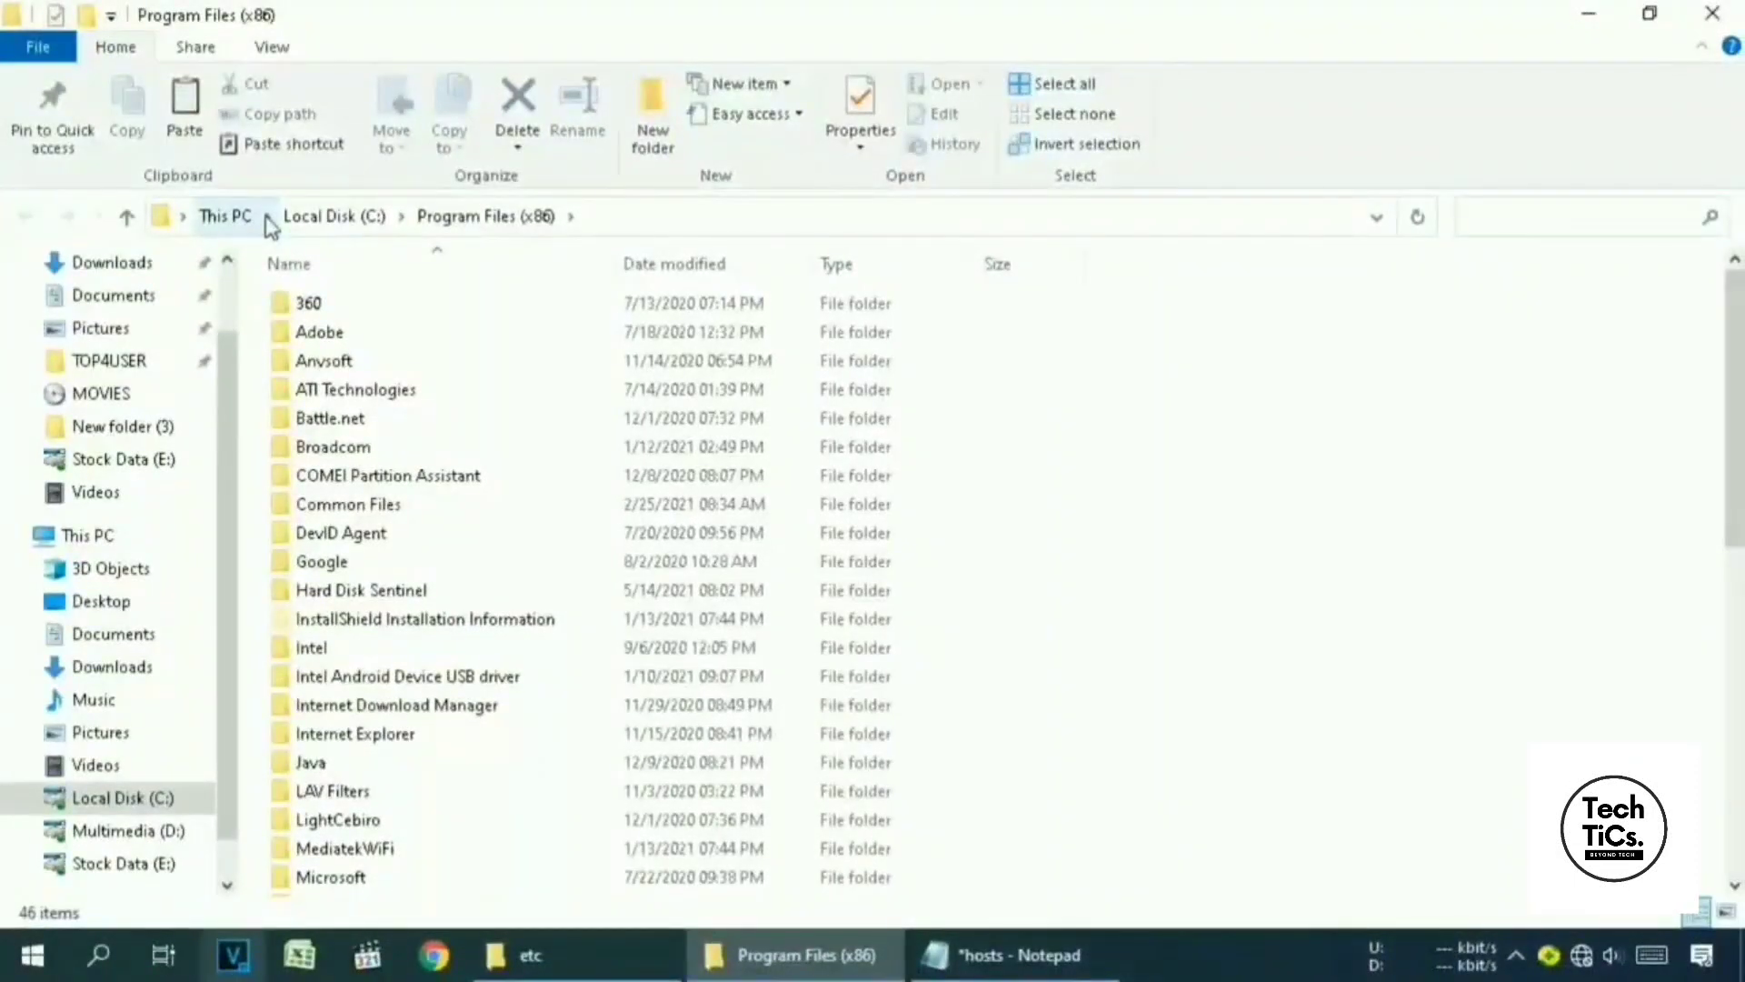
Paste the copied batch file into the Tools folder inside Windows Resource Kits and minimize the window
scroll(1044, 601, down, 8)
click(1044, 596)
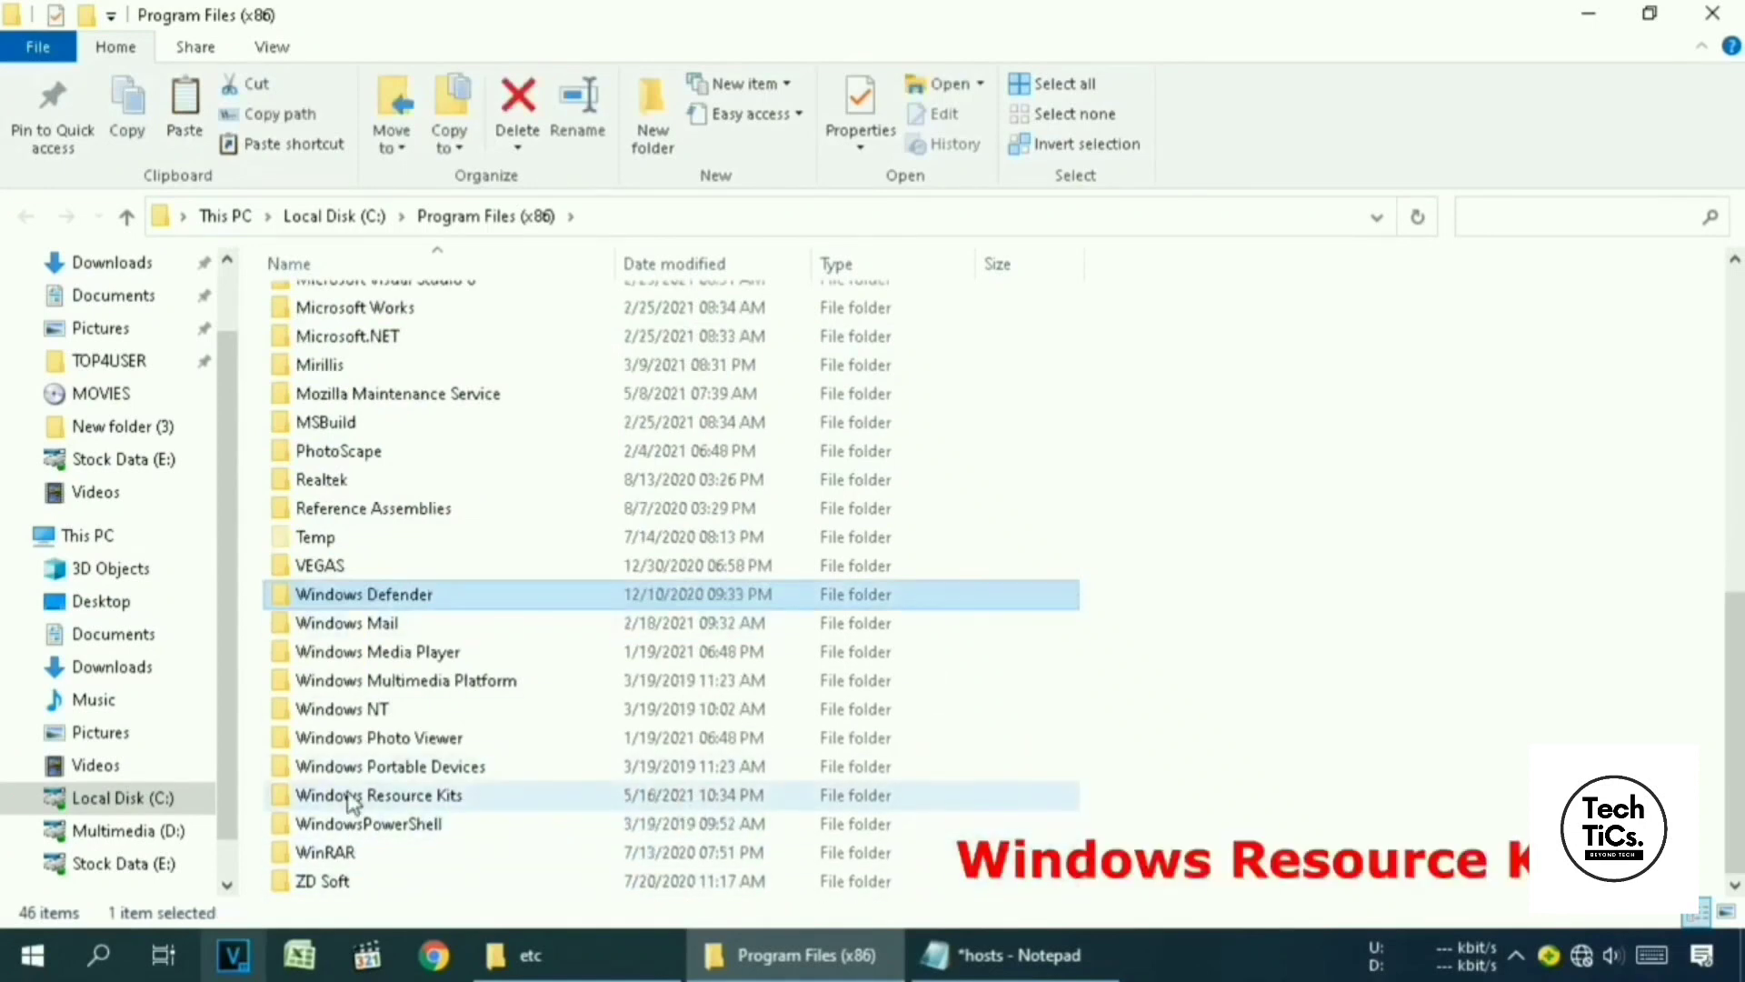
double_click(500, 796)
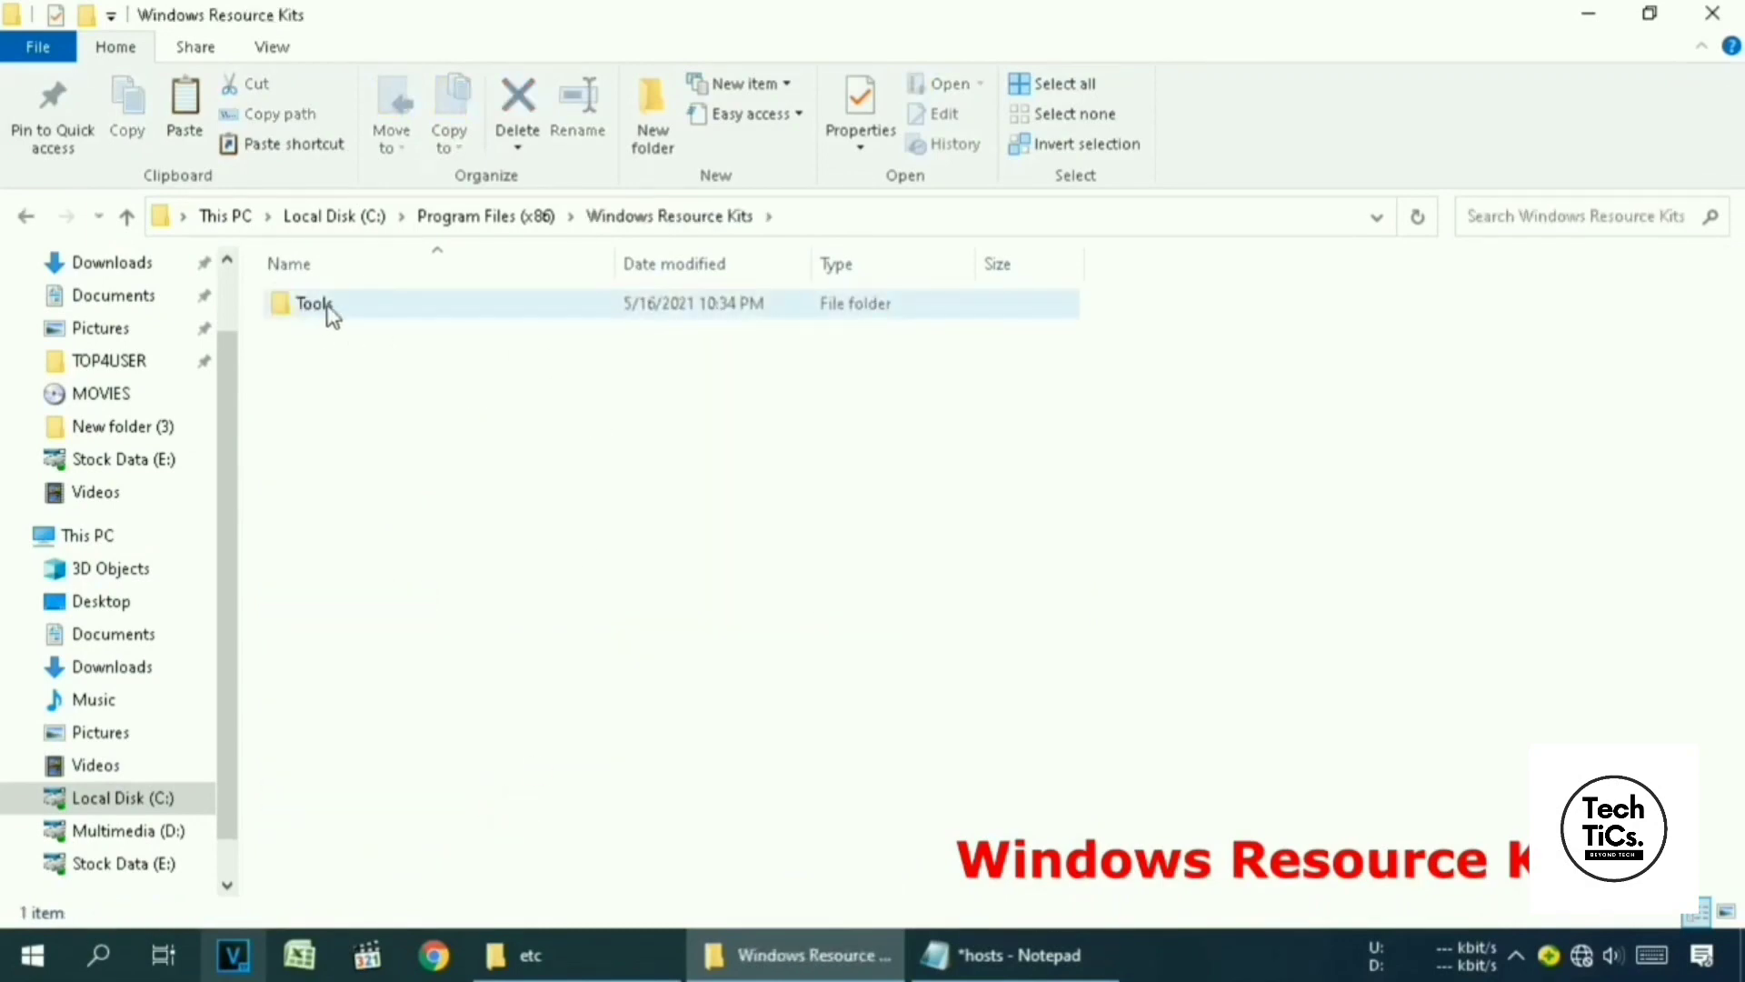
double_click(391, 309)
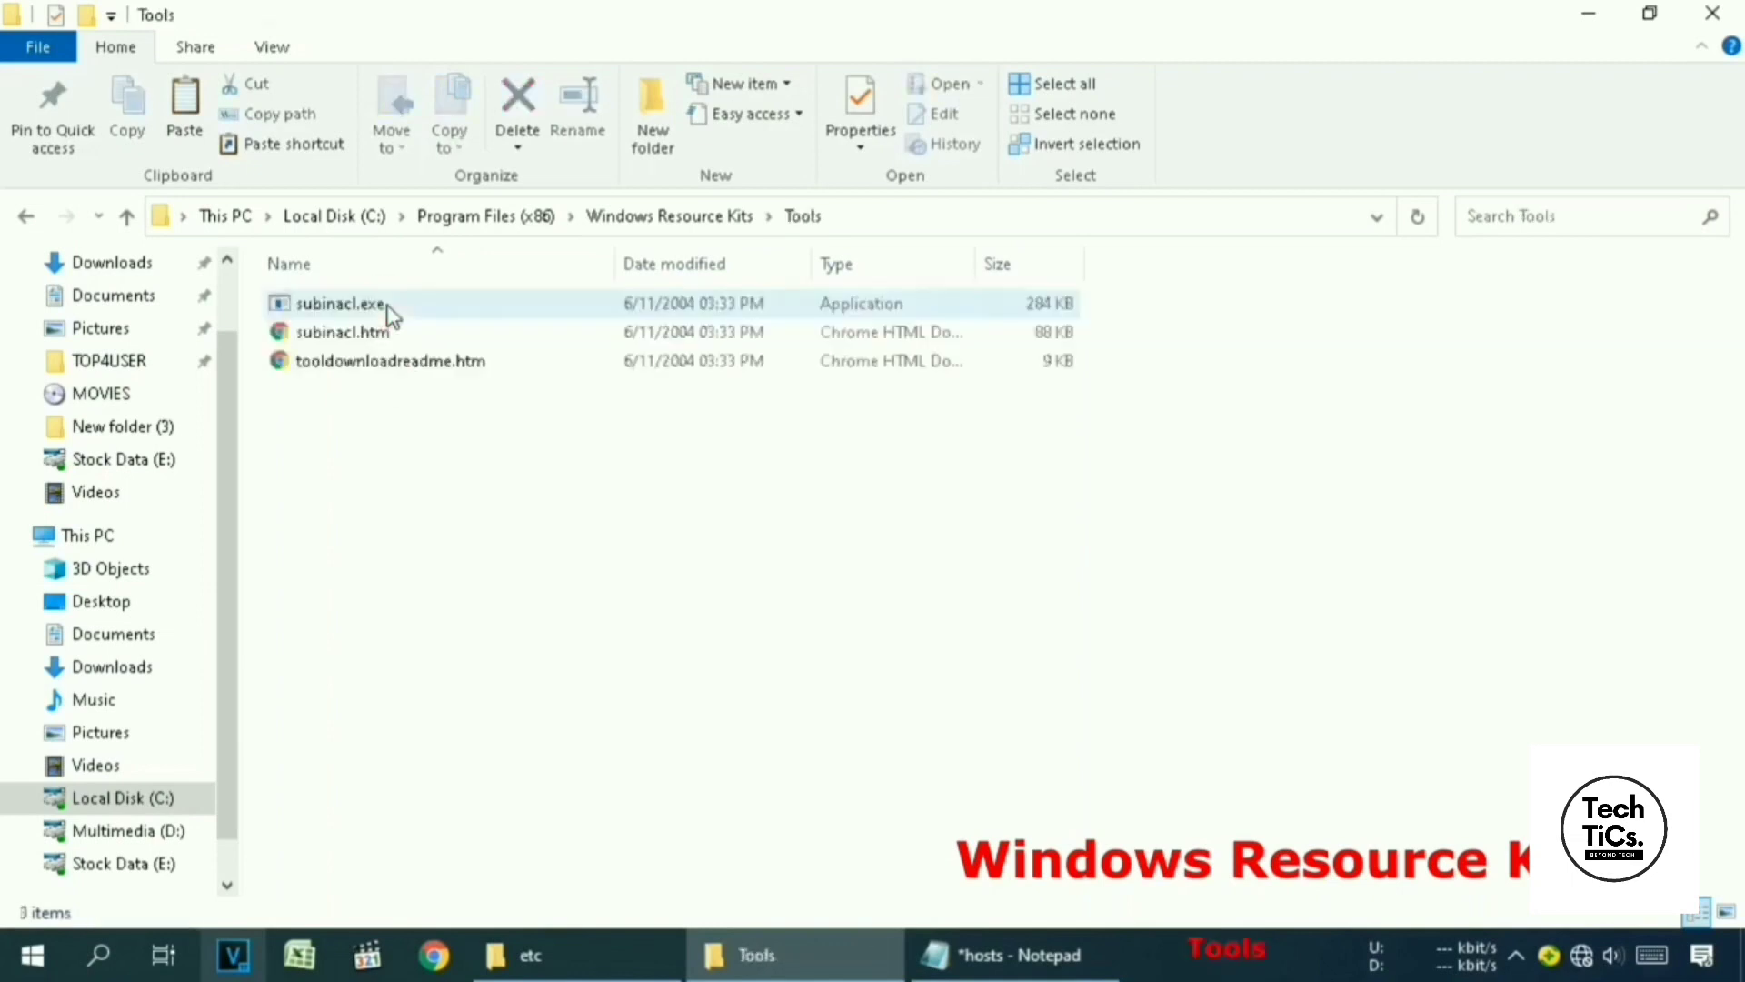
click(575, 445)
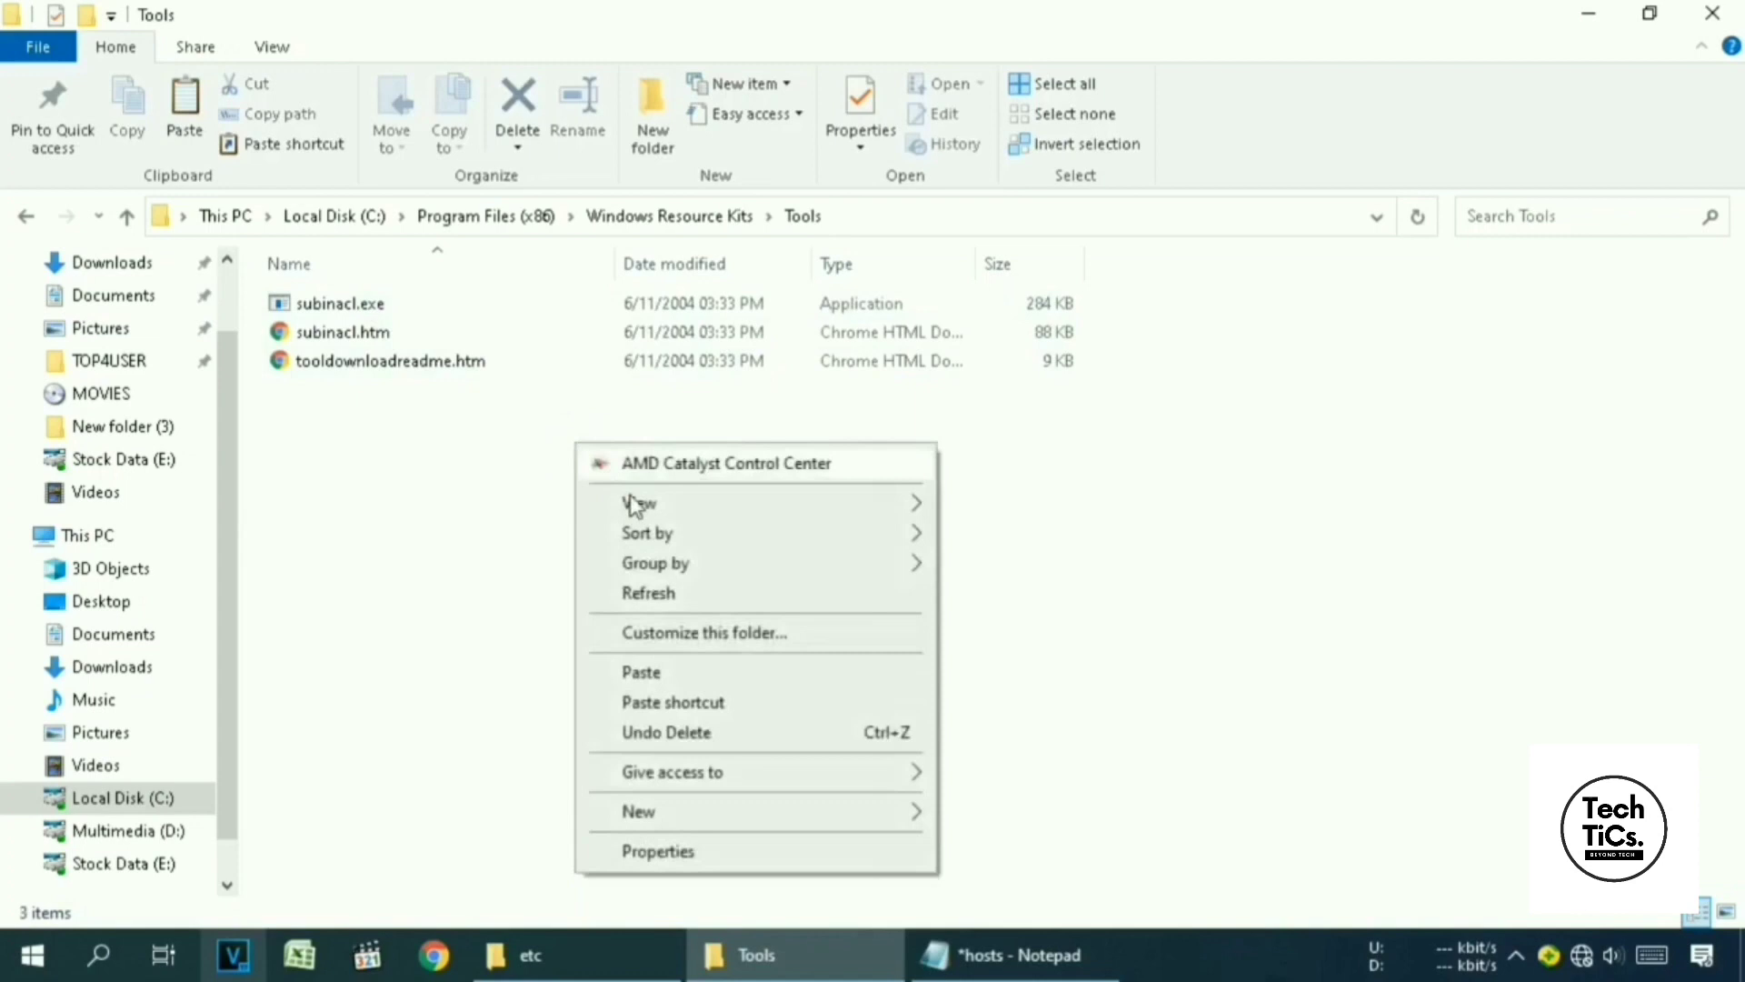
click(683, 672)
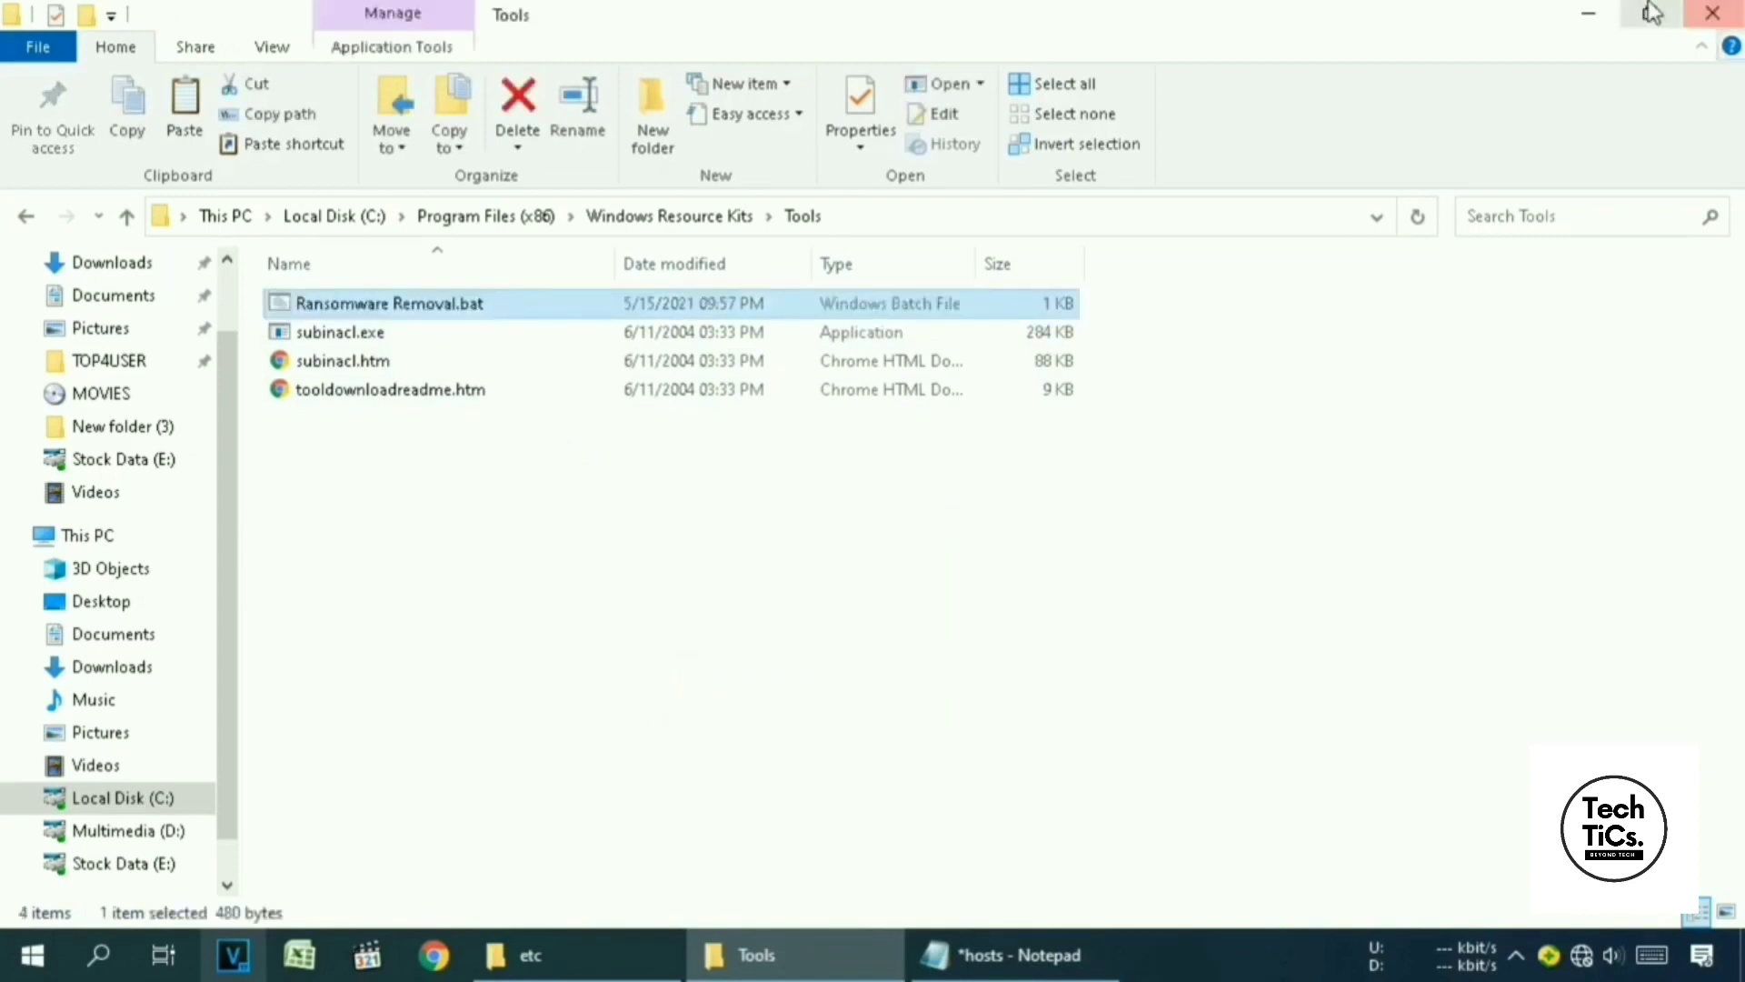
click(1590, 13)
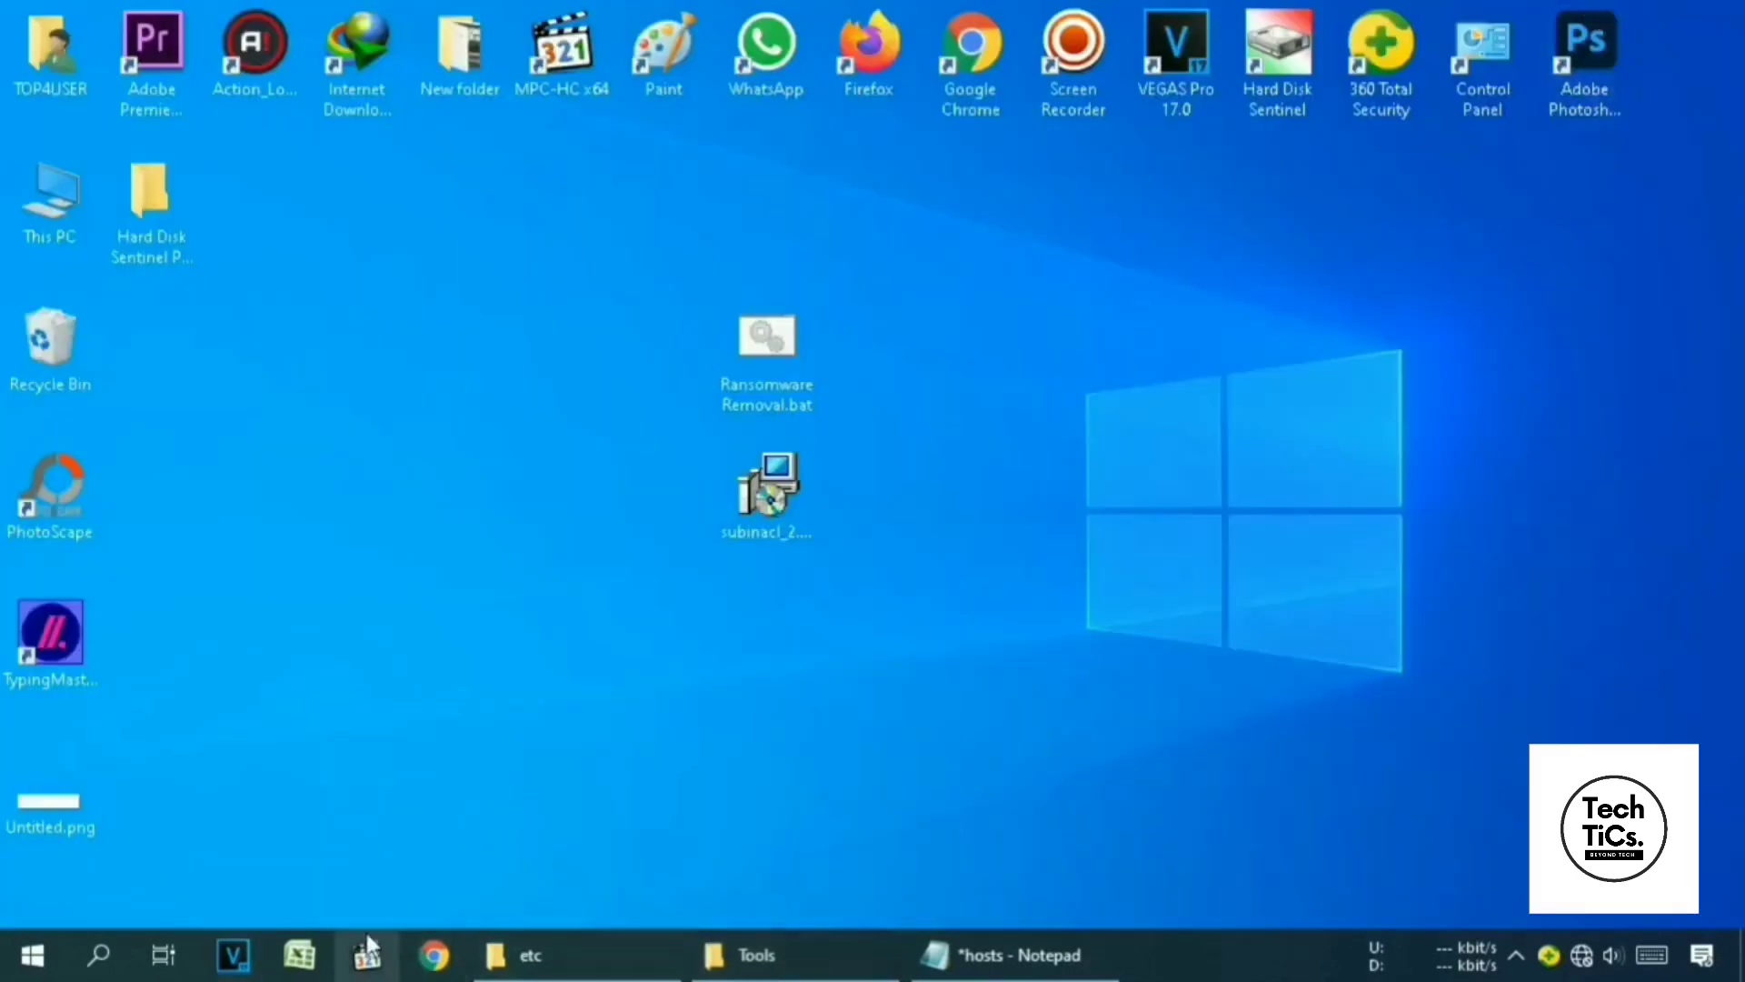
Search Windows for cmd, run Command Prompt as administrator and bring its window to the front
click(100, 956)
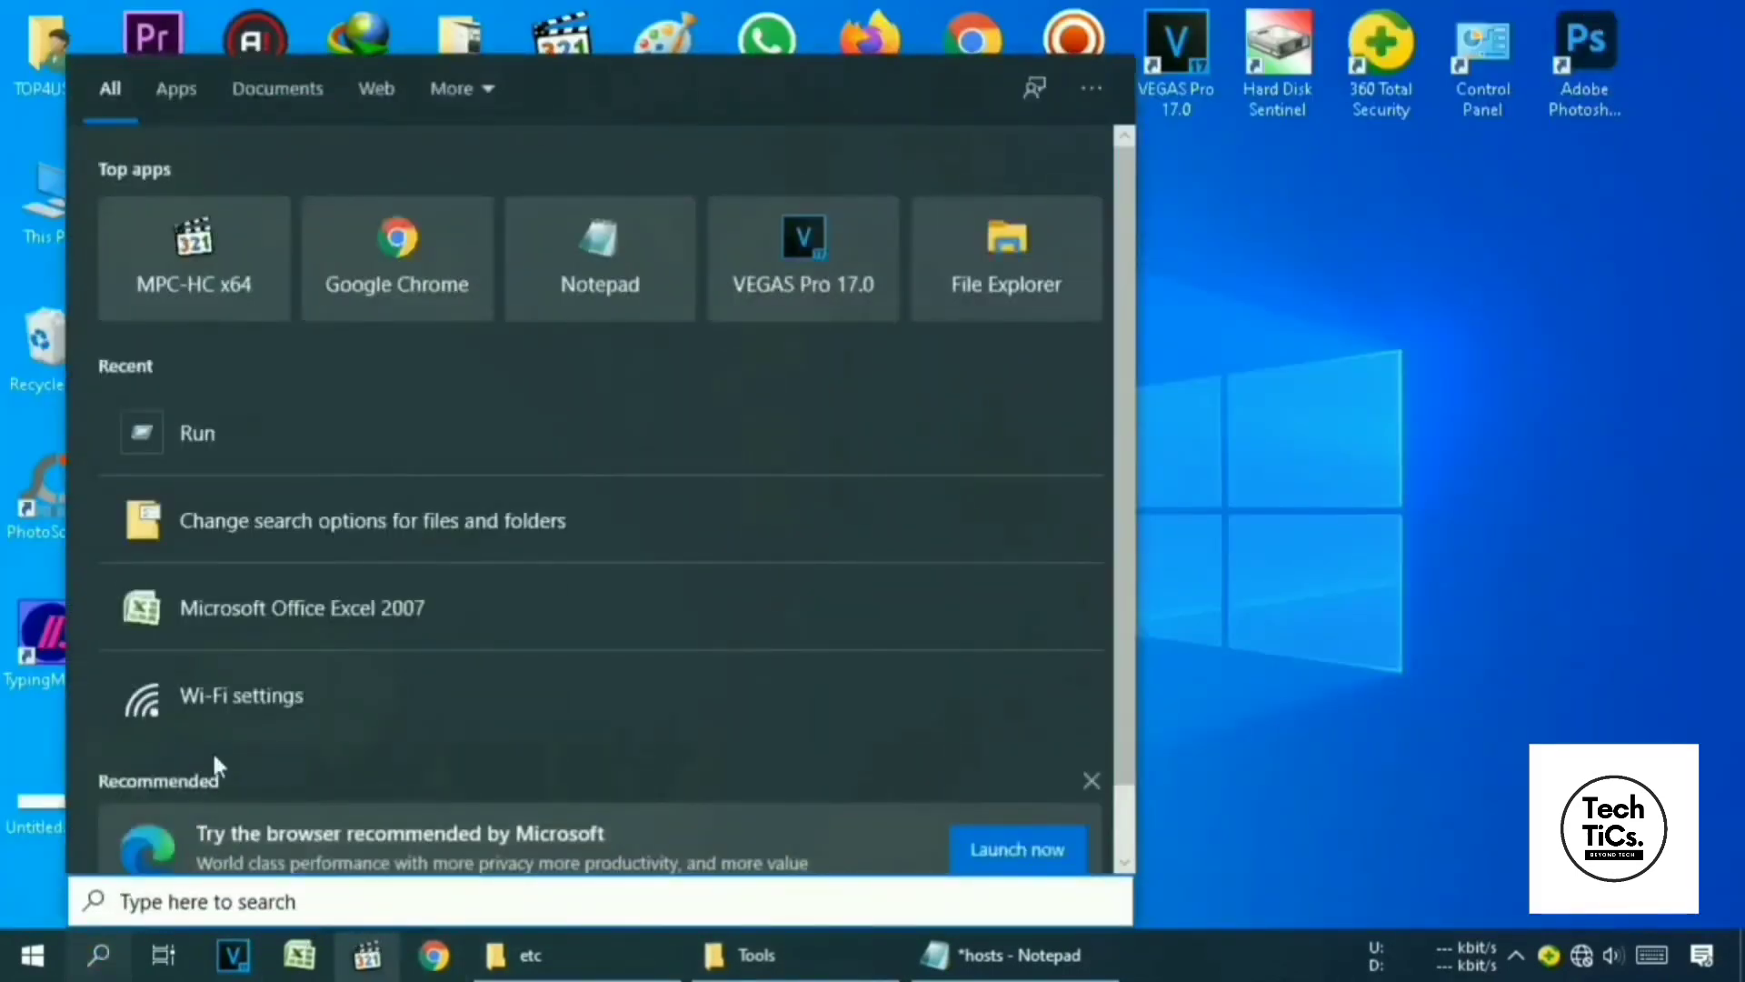
text(cmd)
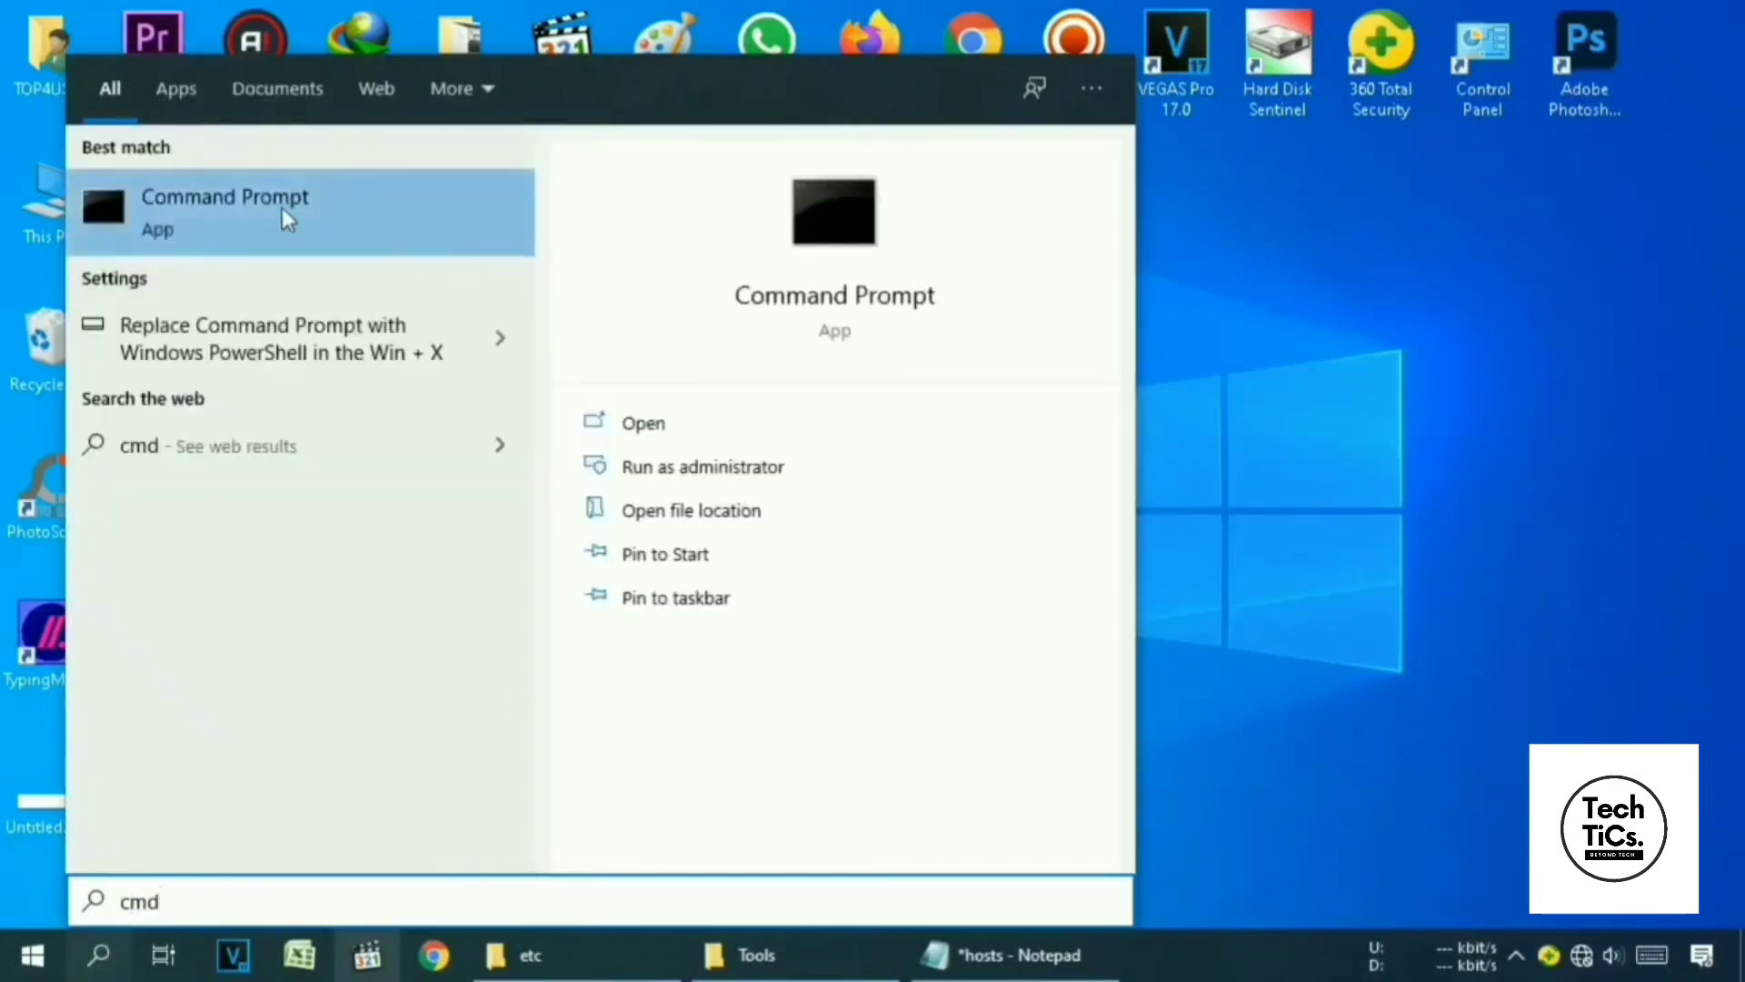
right_click(315, 198)
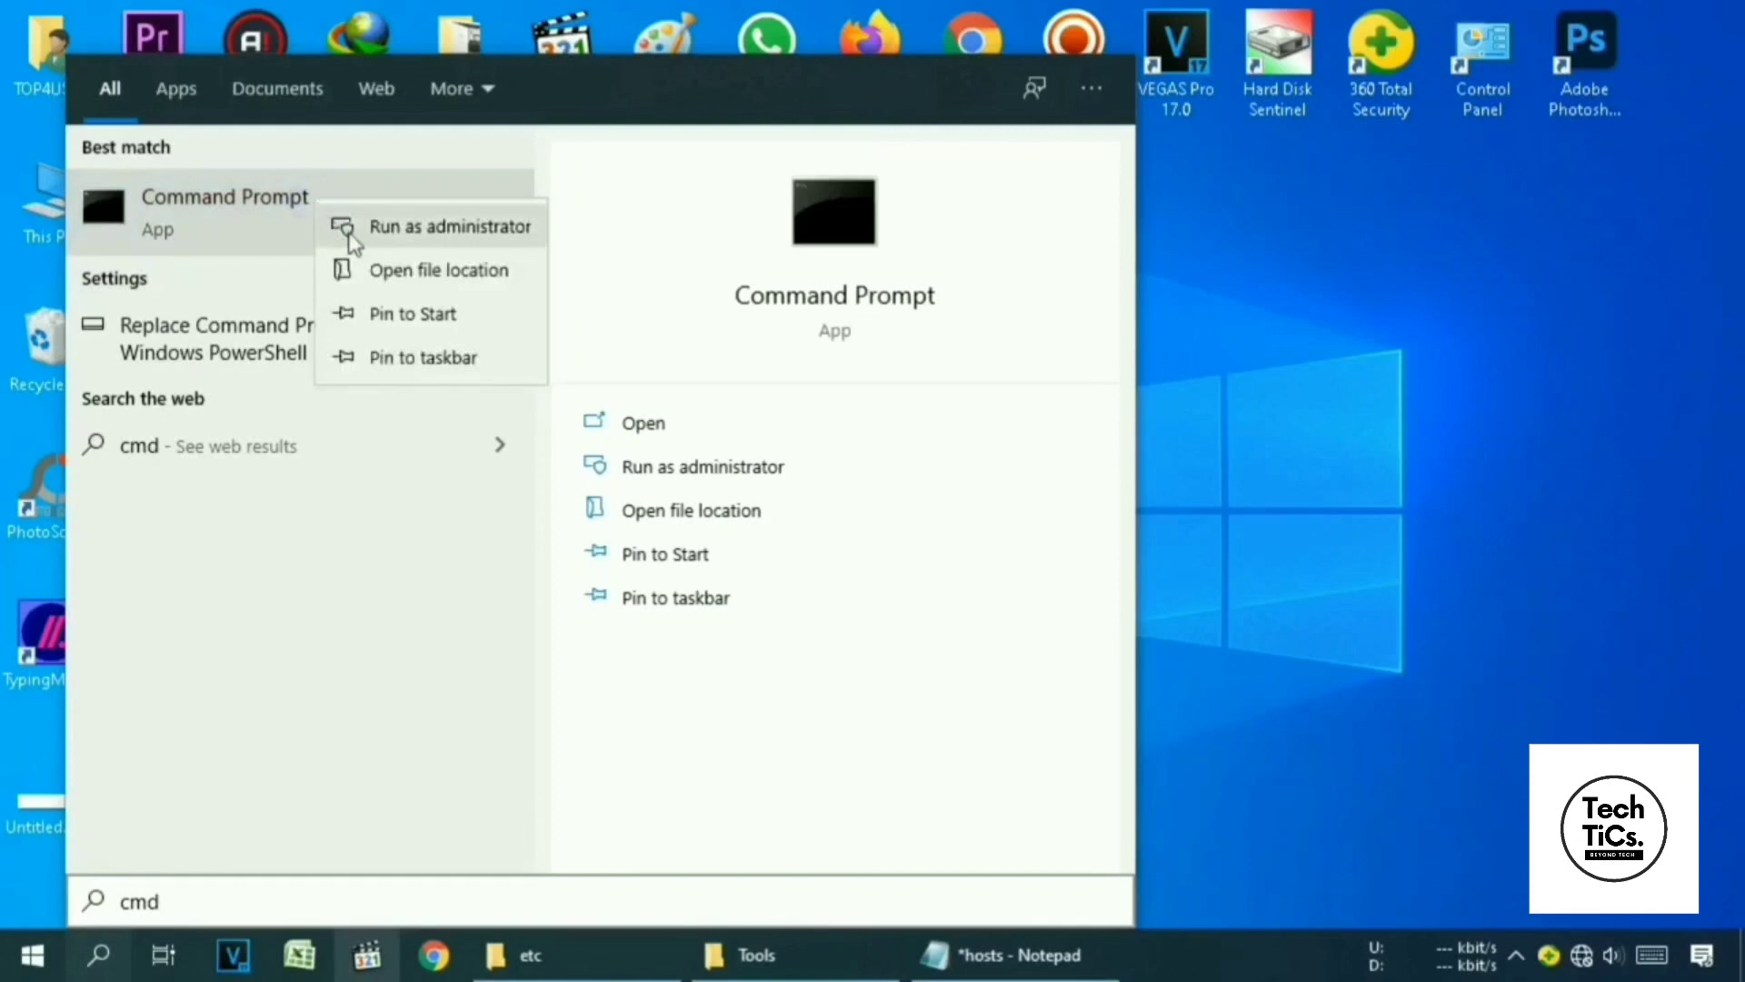
click(494, 229)
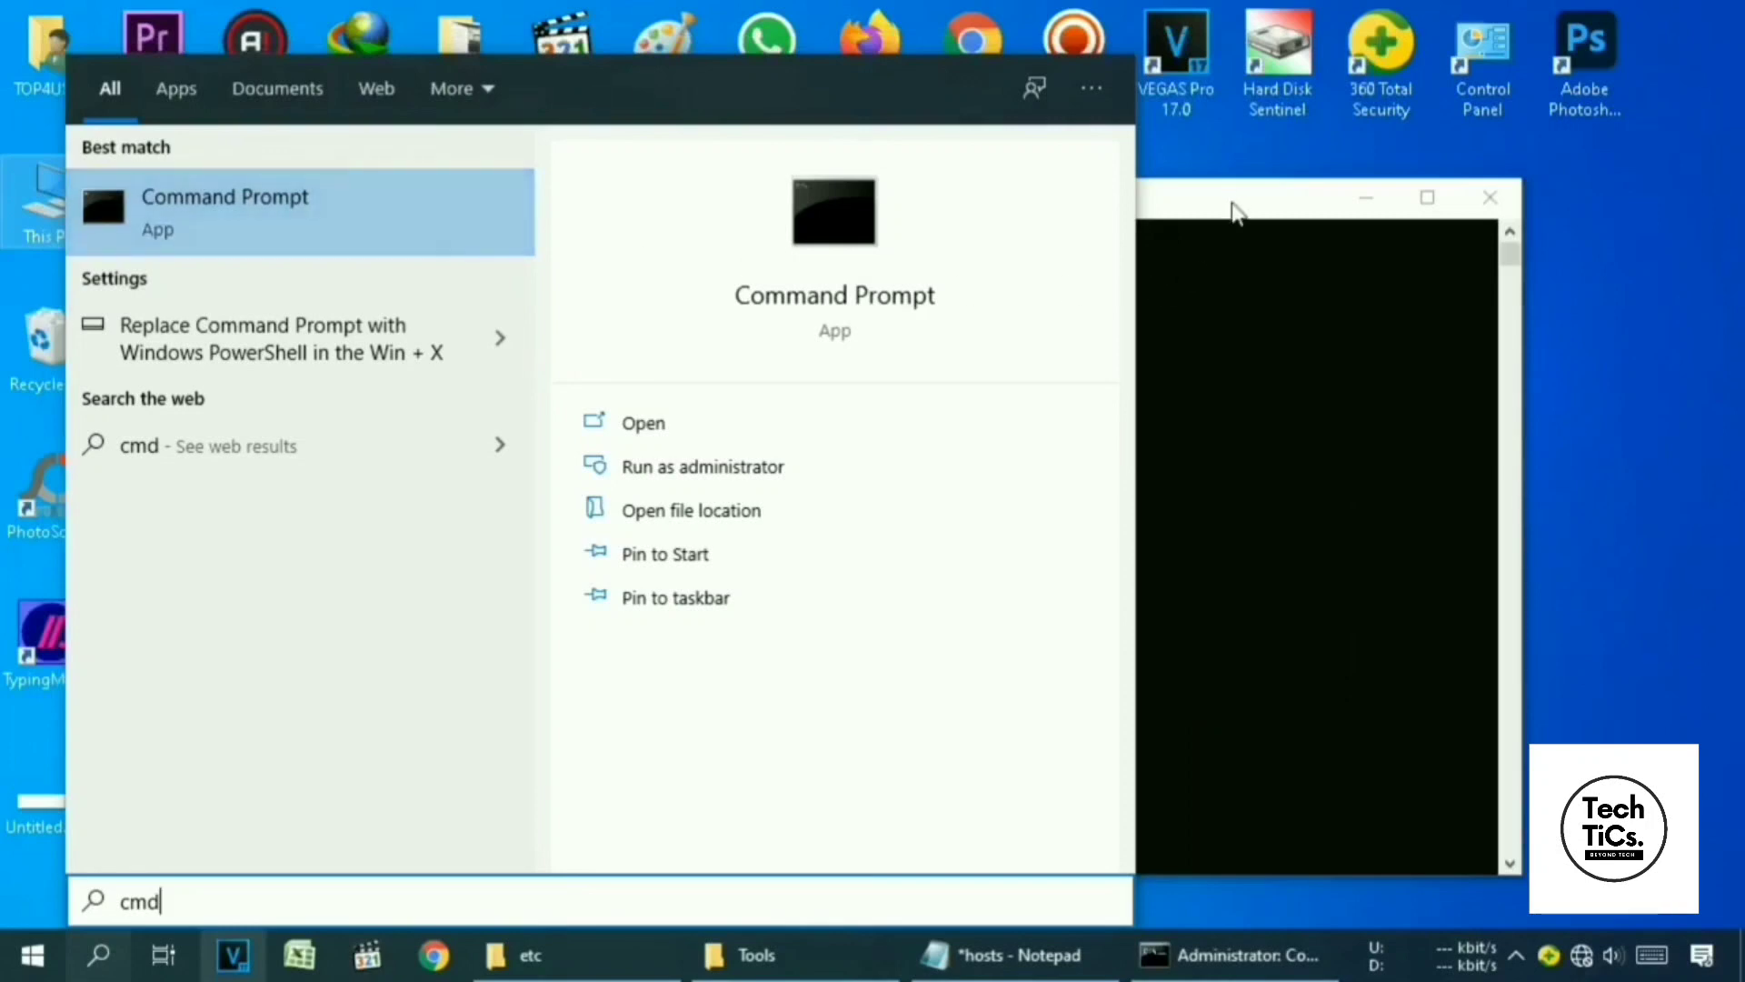
click(1178, 204)
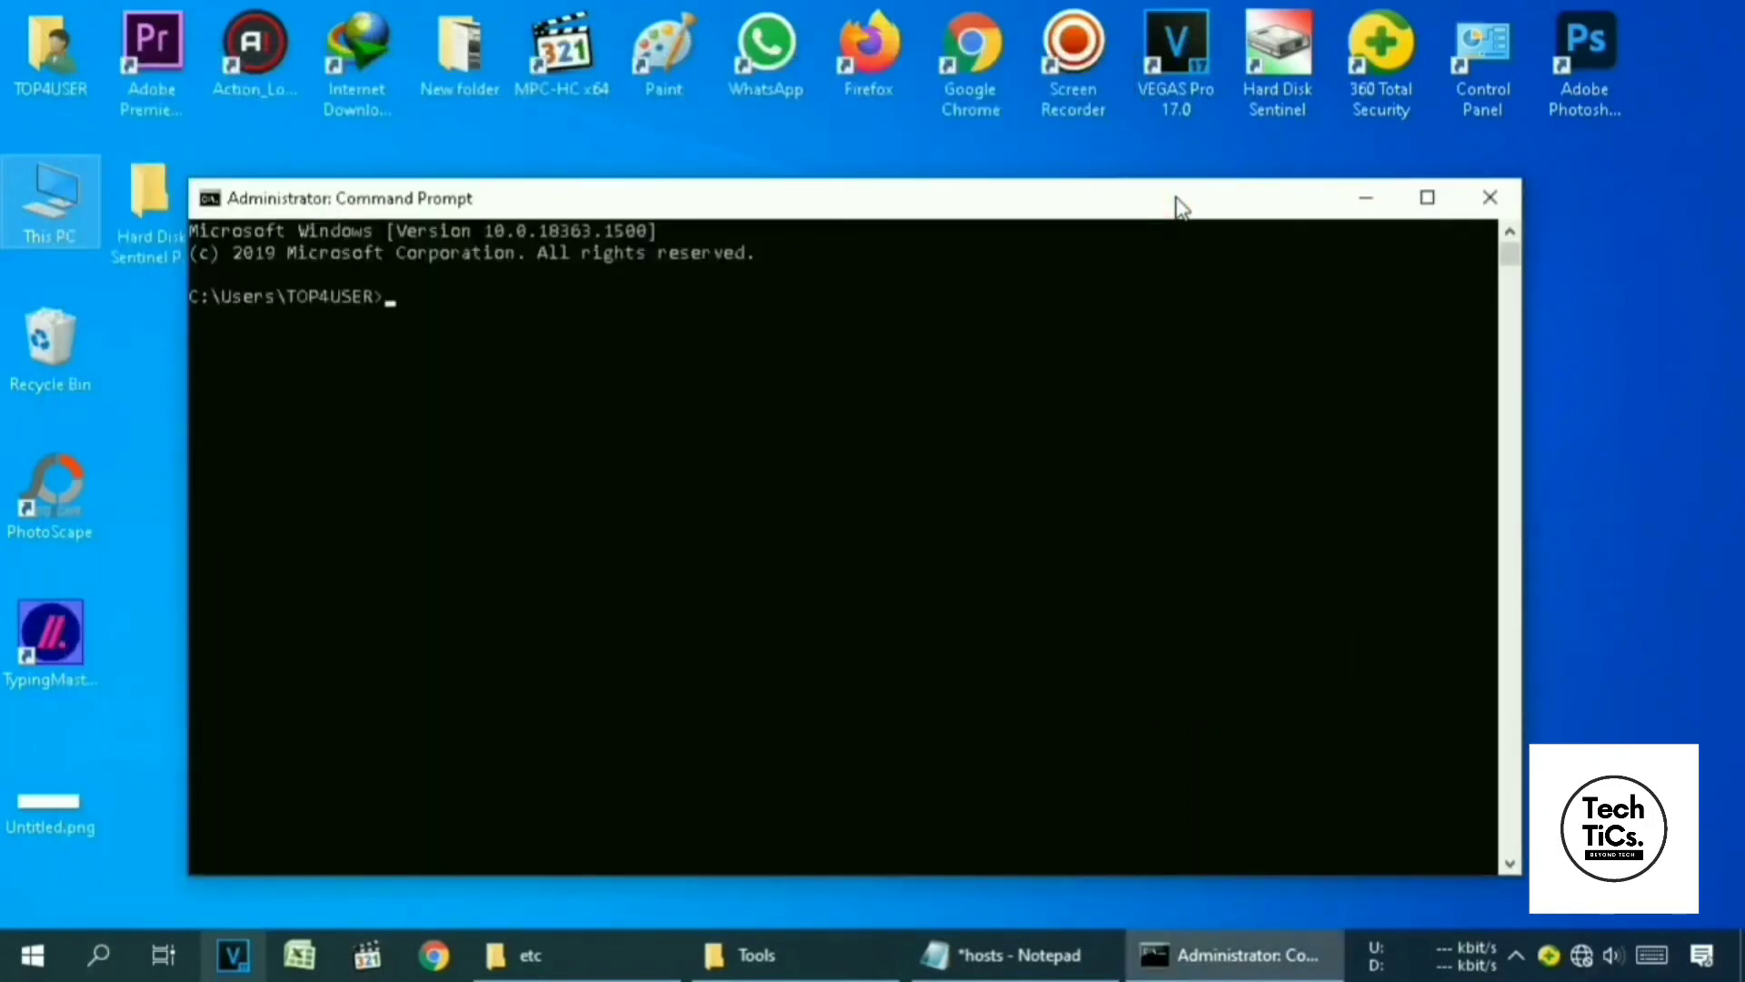
Change the Command Prompt directory with cd %programfiles(x86)%\windows resource kits\tools
text(cd %p)
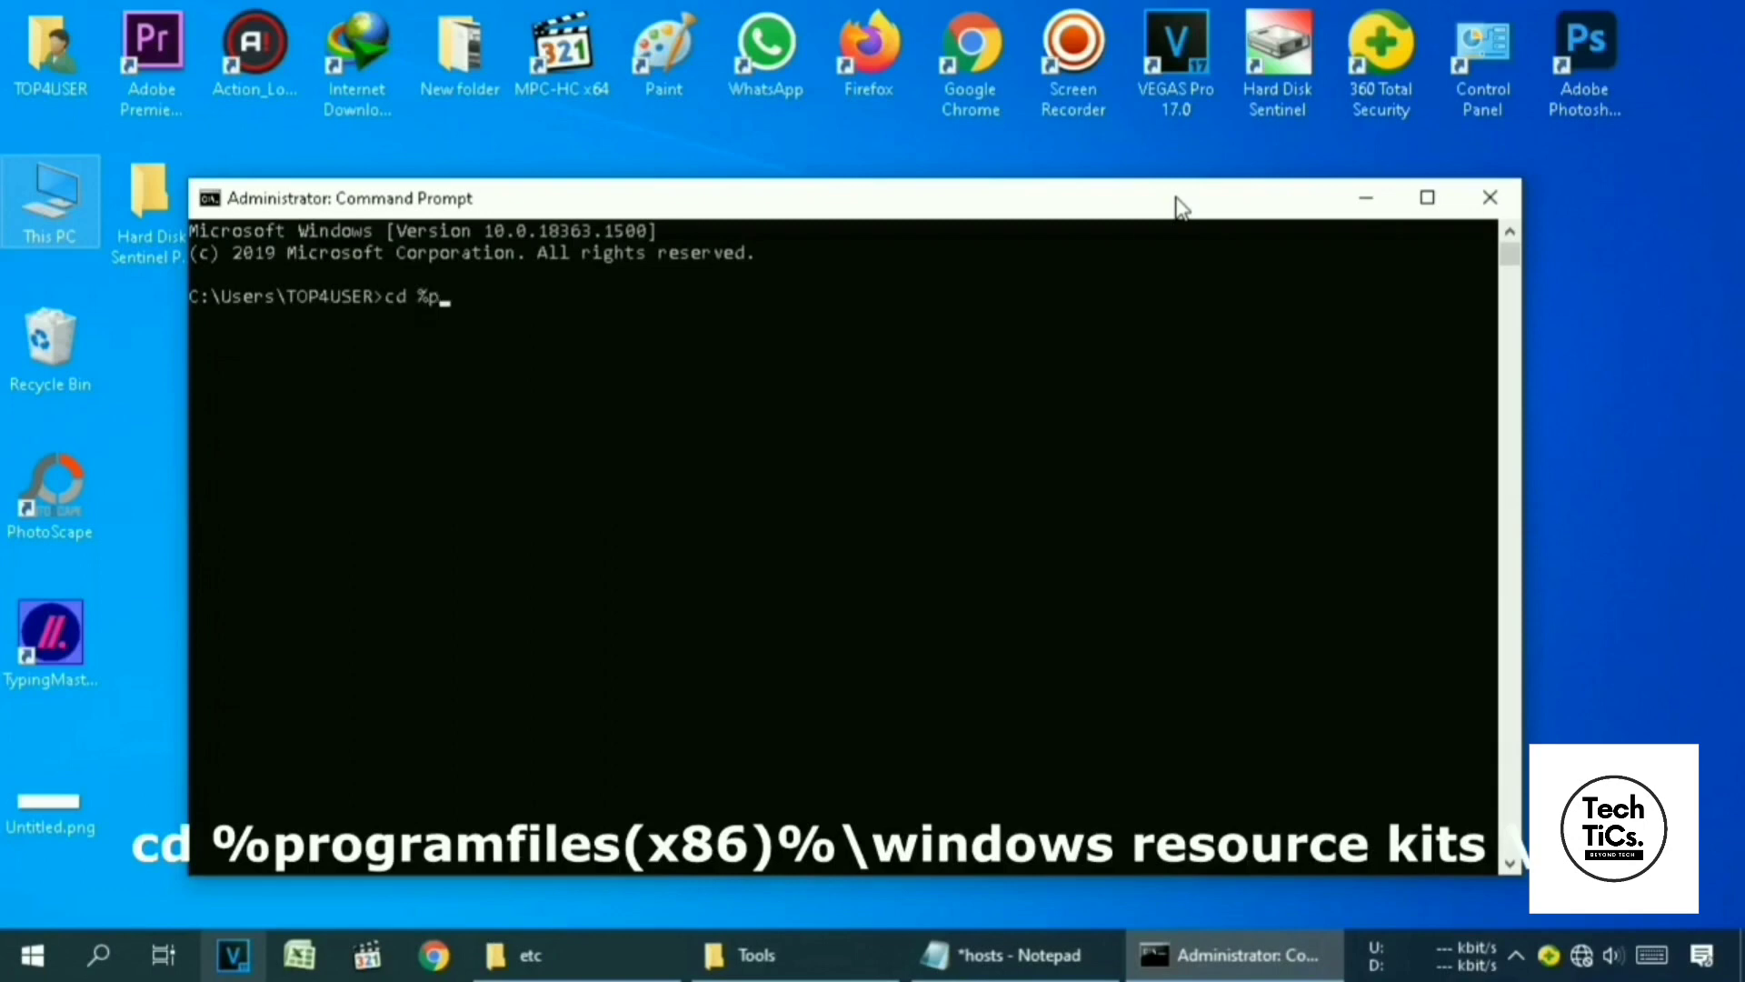
text(rogramfiles)
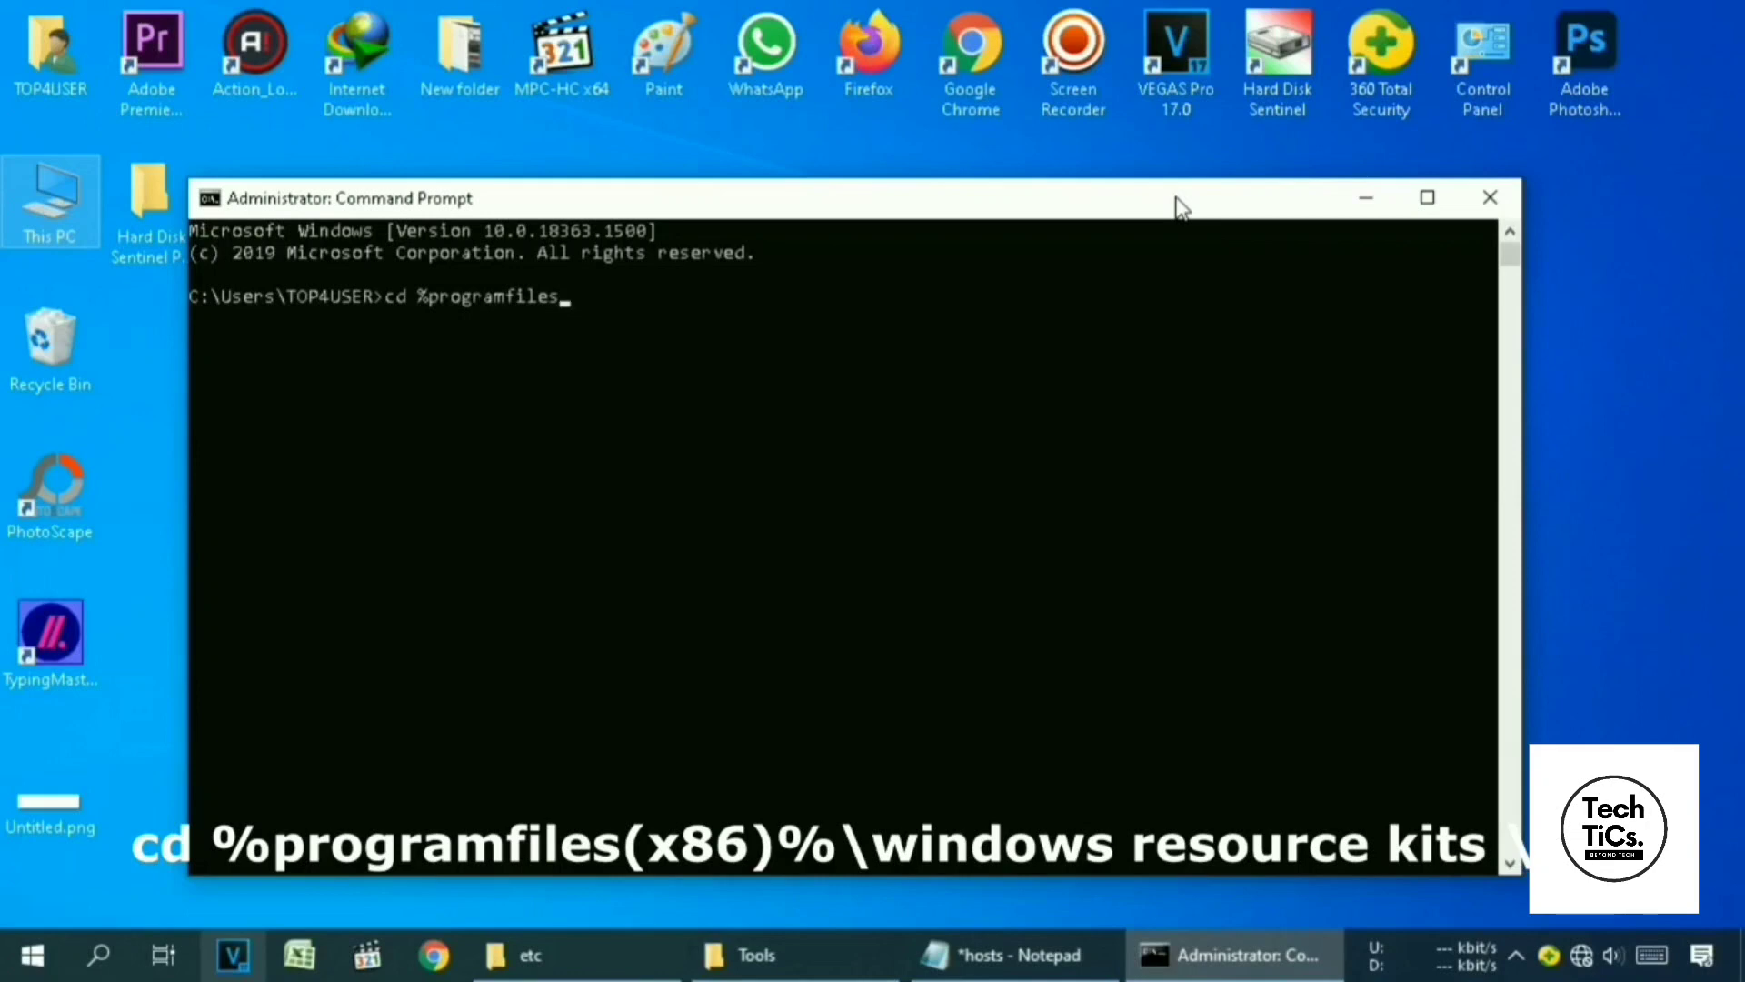
text((x86)%\windows)
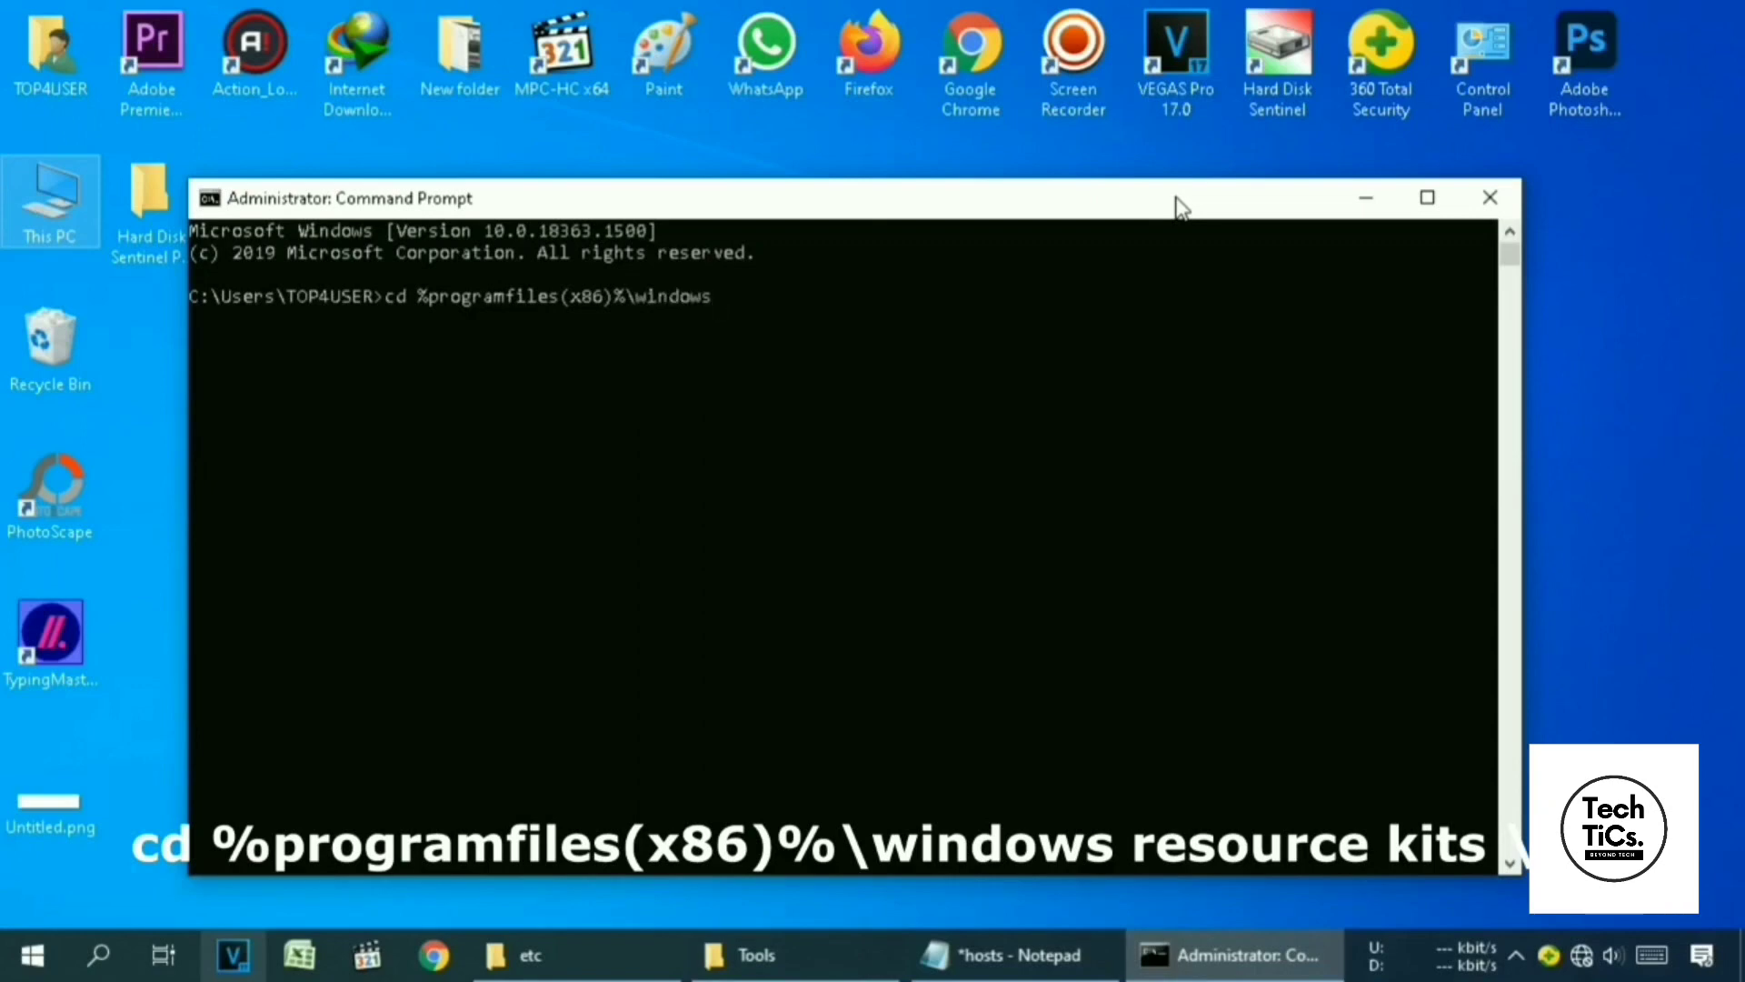
text( resource kits\)
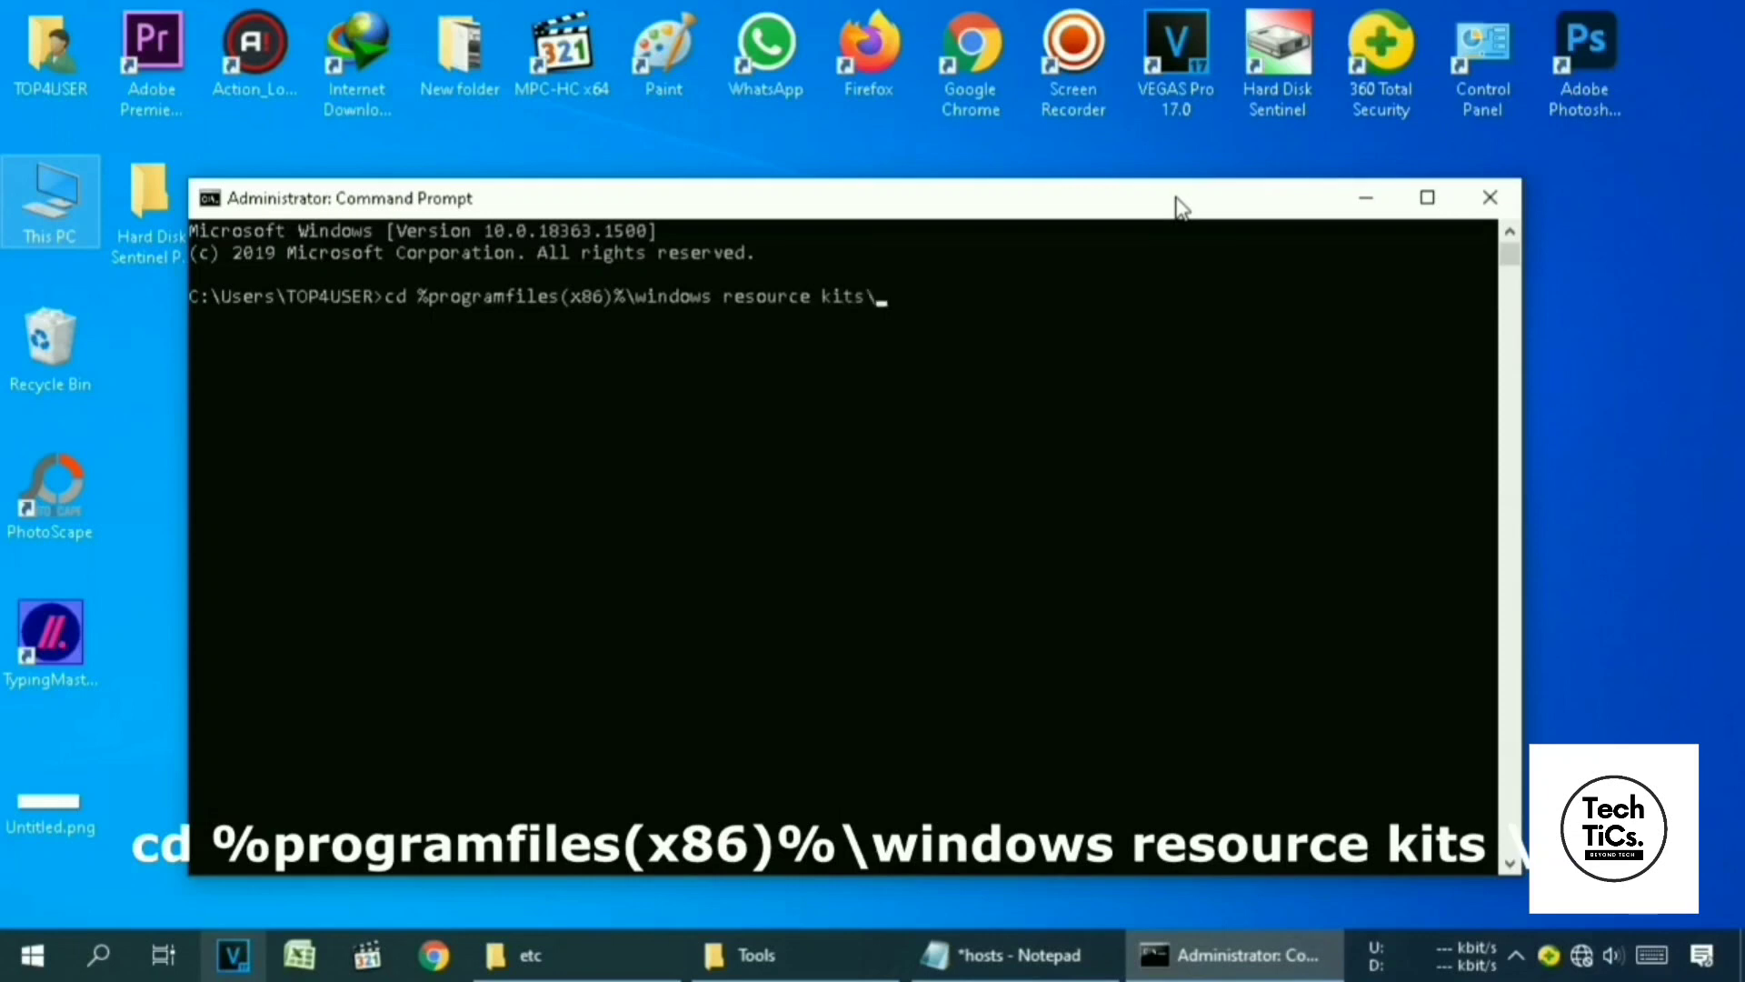
text(tools)
key(Return)
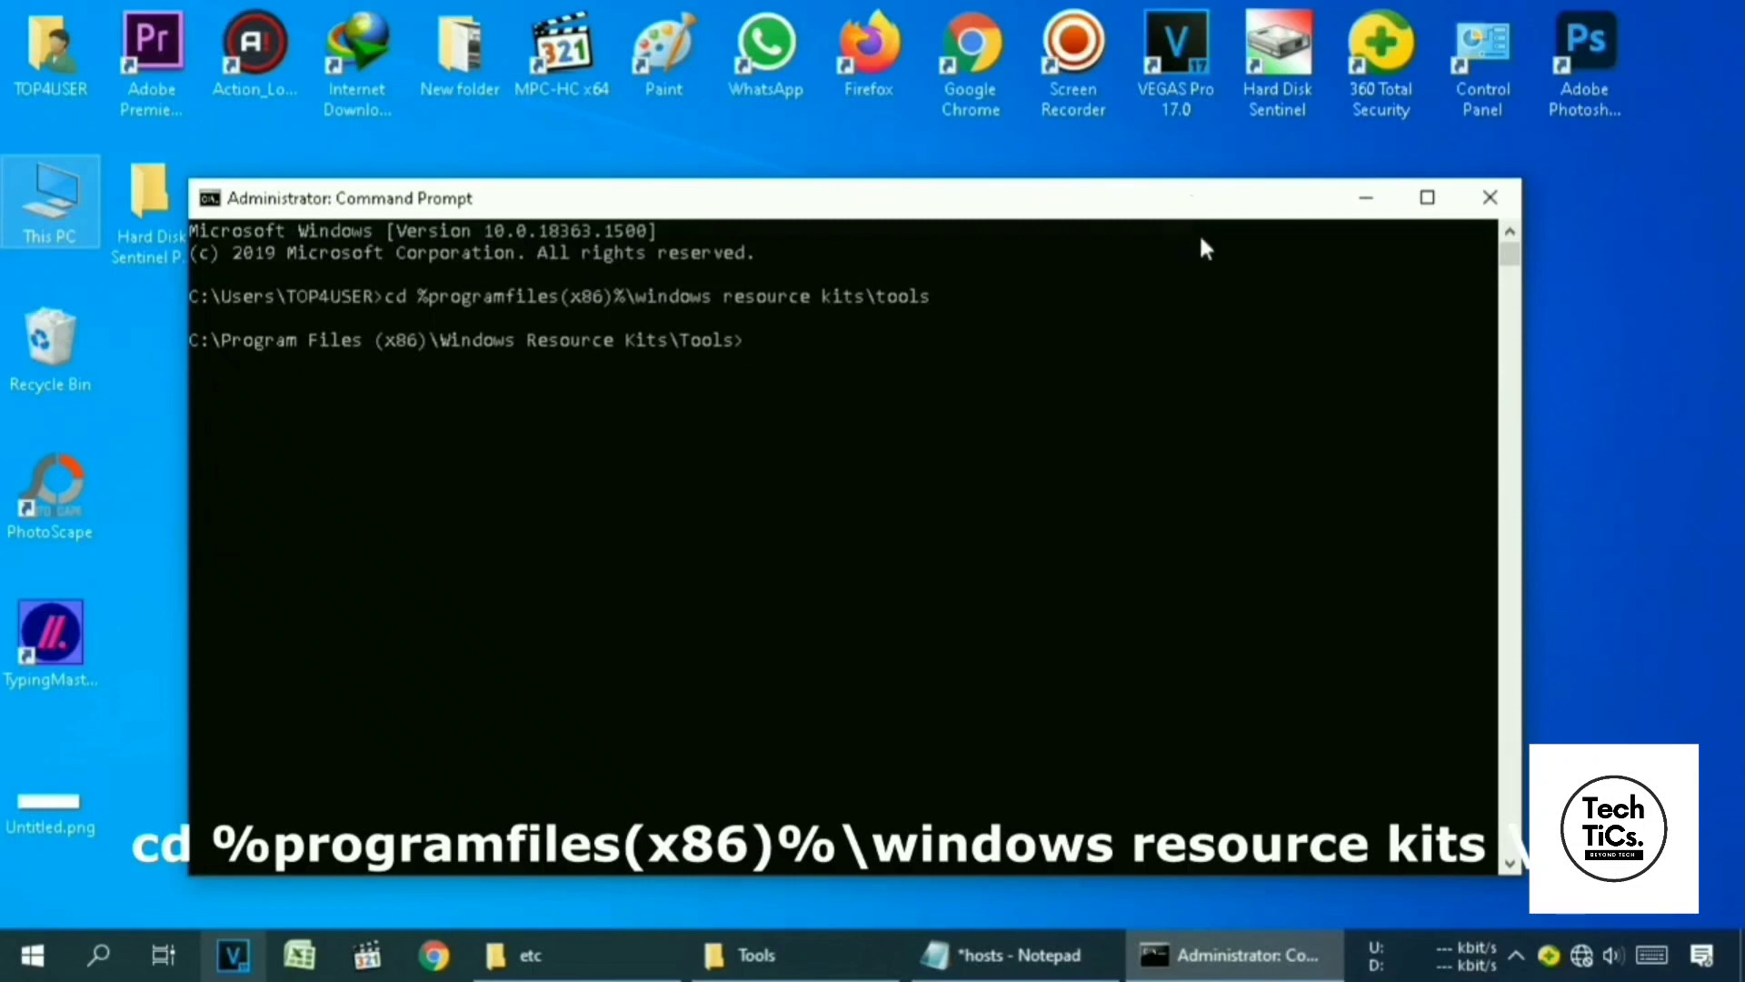
Copy the full file name RansomwareRemoval.bat, including its extension, from the Tools folder in File Explorer
click(772, 960)
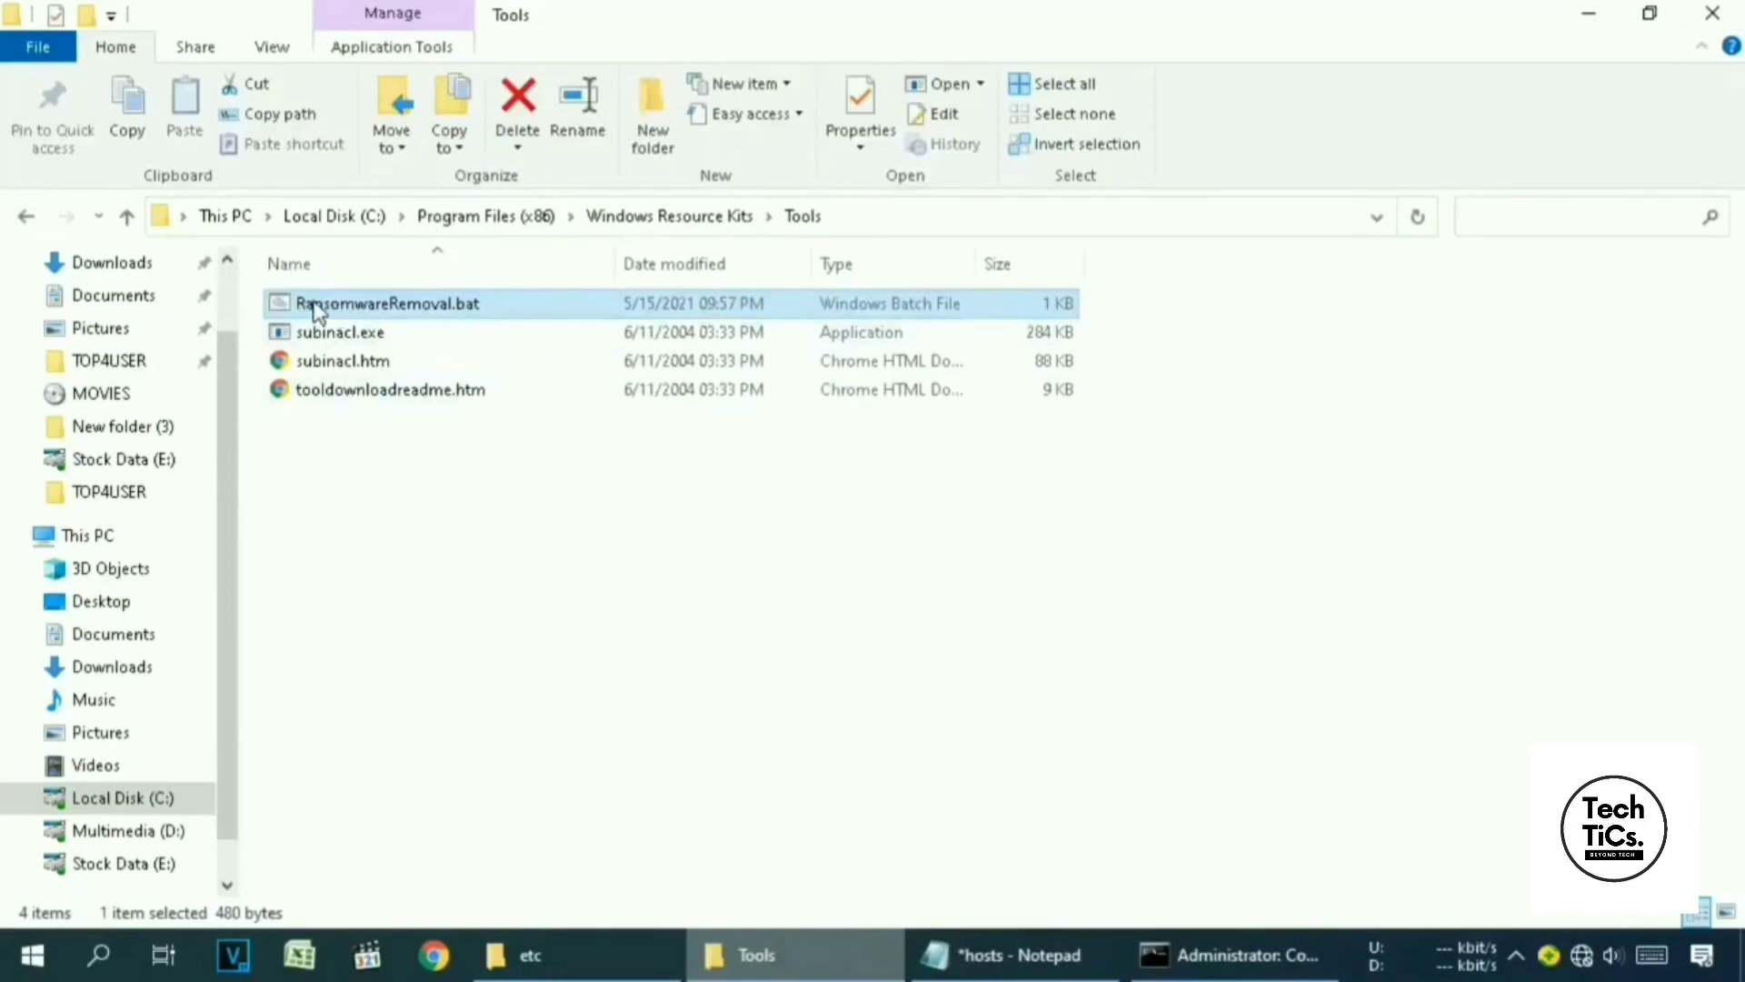
right_click(401, 301)
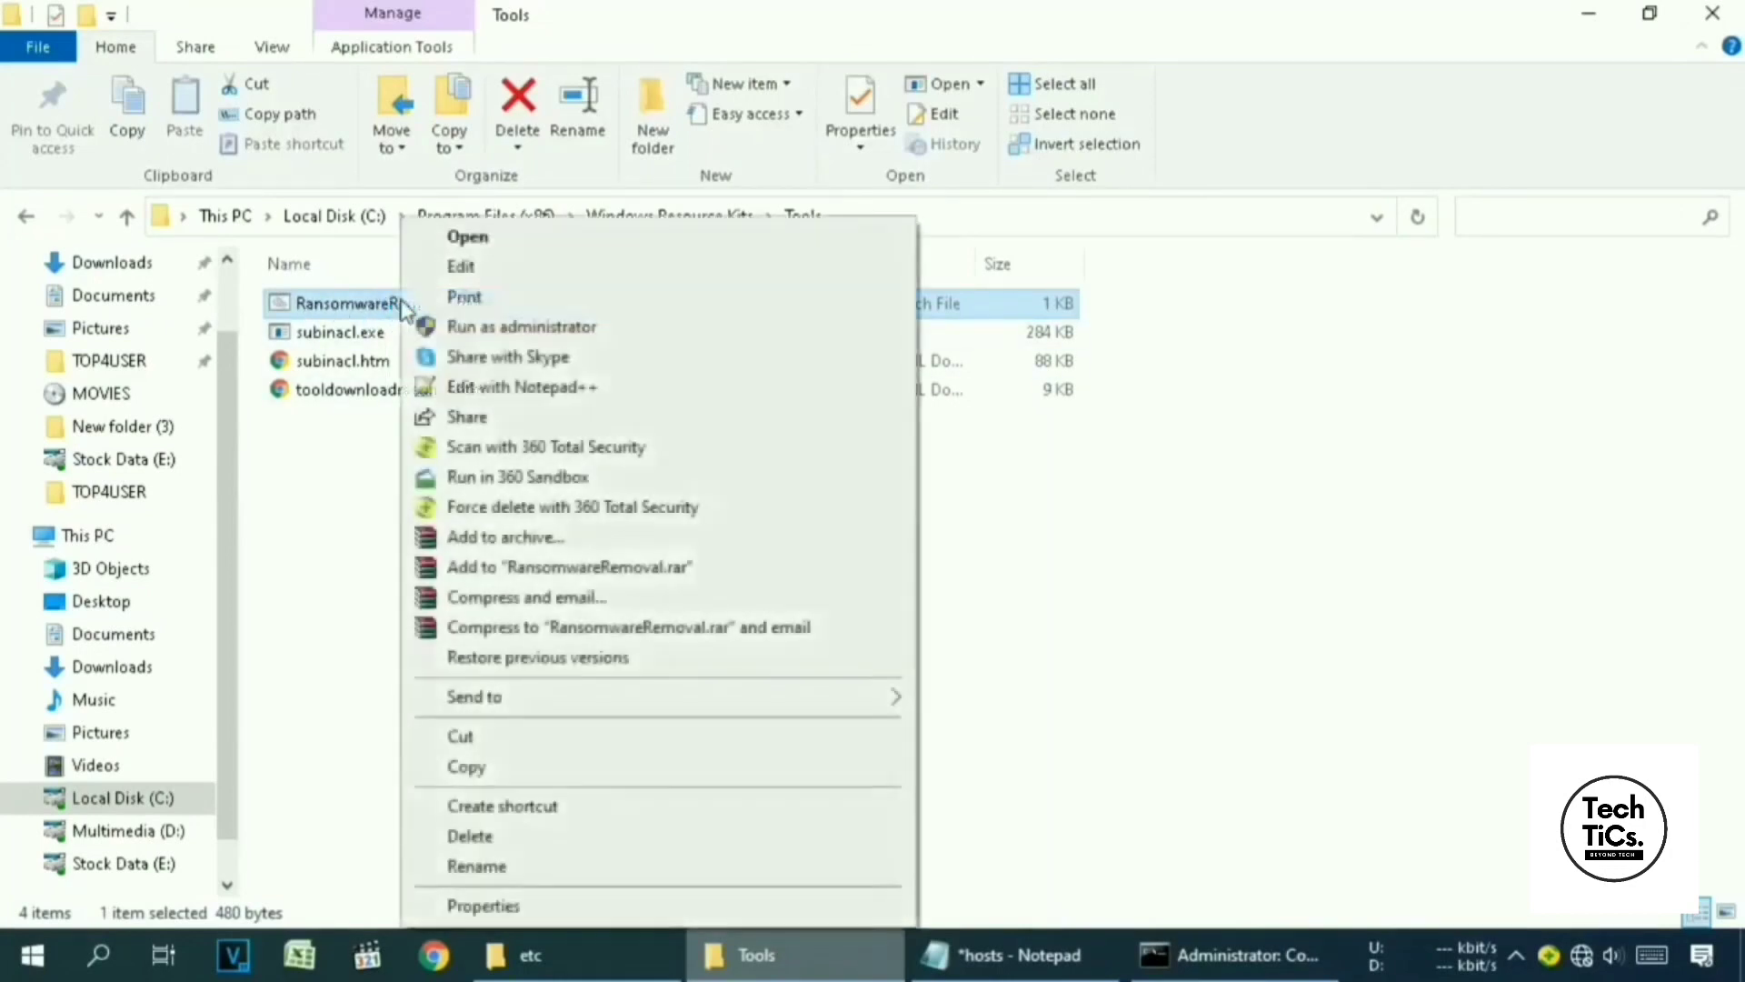
click(525, 868)
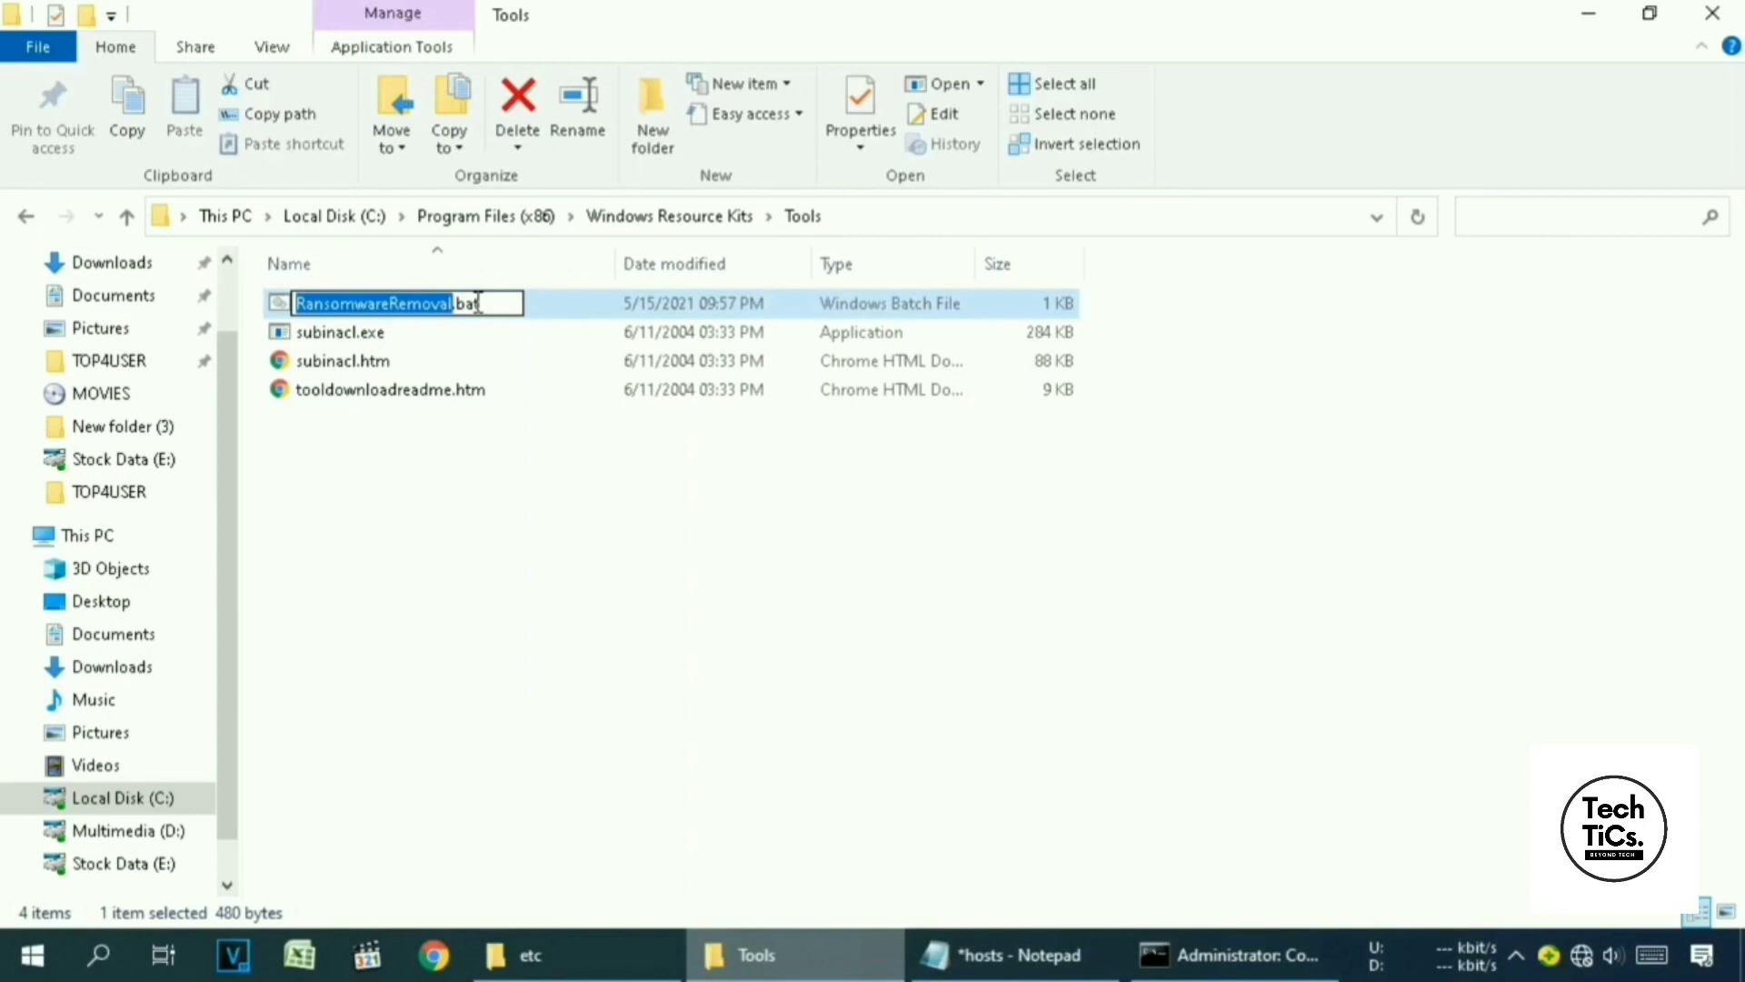
key(ctrl+a)
key(ctrl+c)
Switch back to Command Prompt, run RansomwareRemoval.bat using the copied file name, and maximize the window
click(1215, 970)
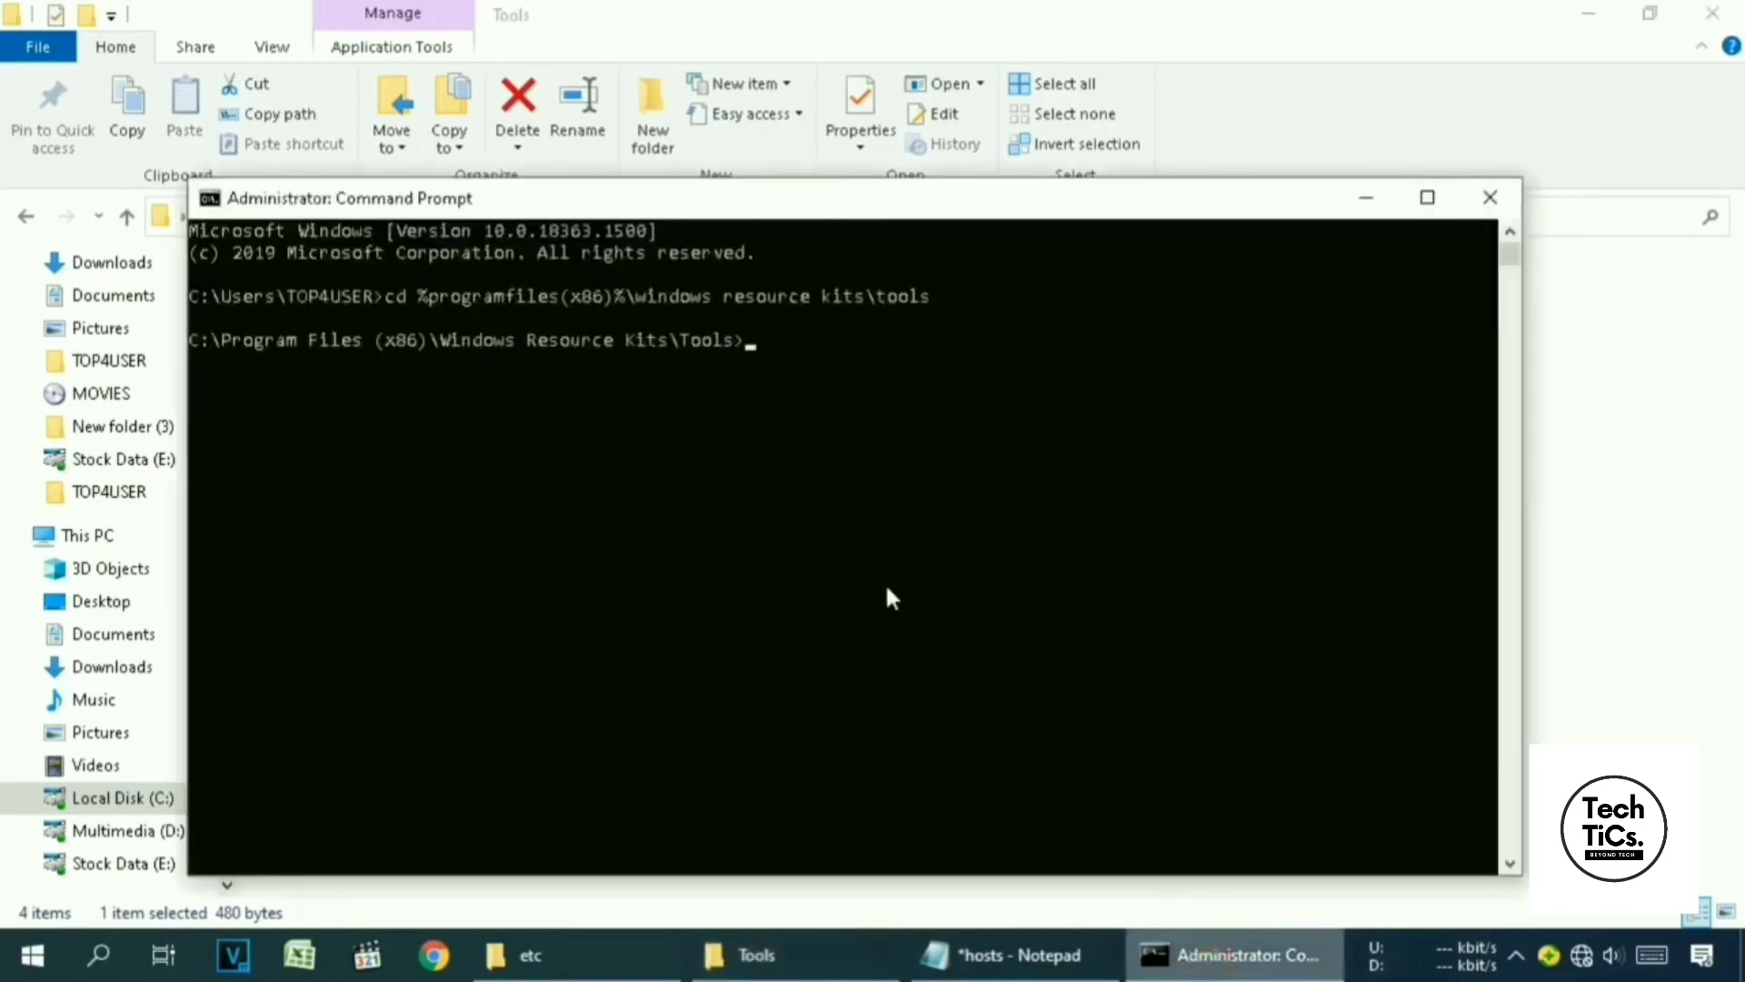
key(ctrl+v)
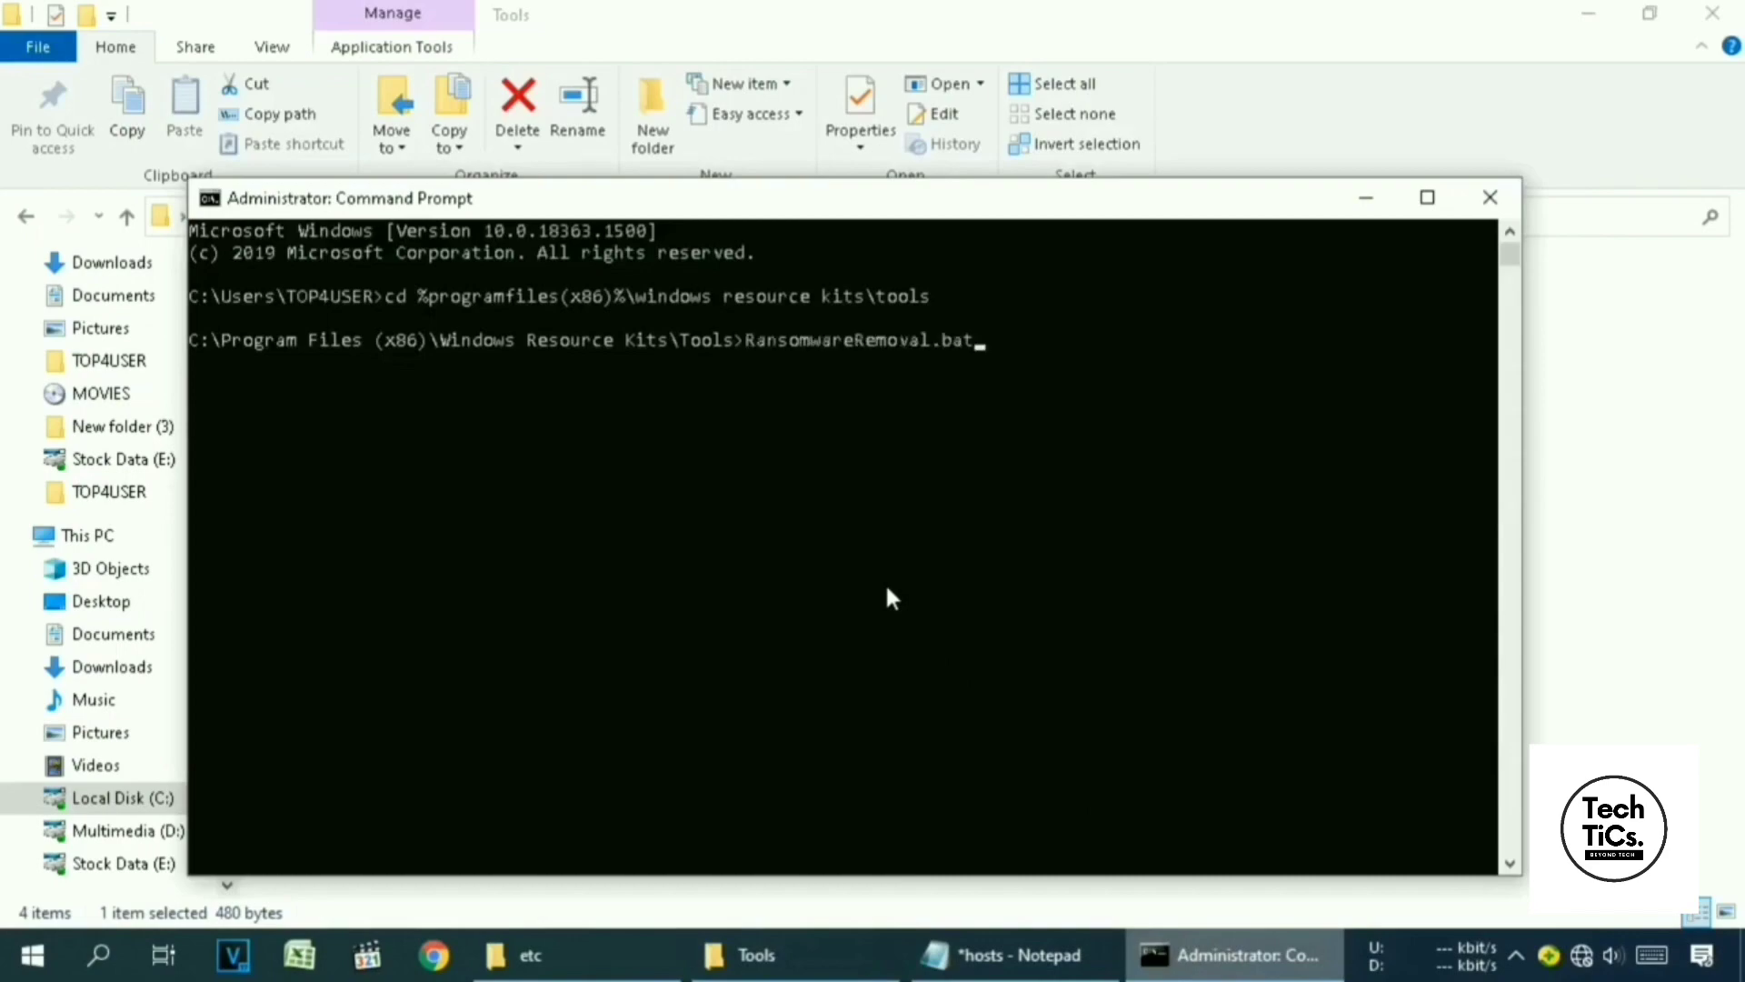
key(Return)
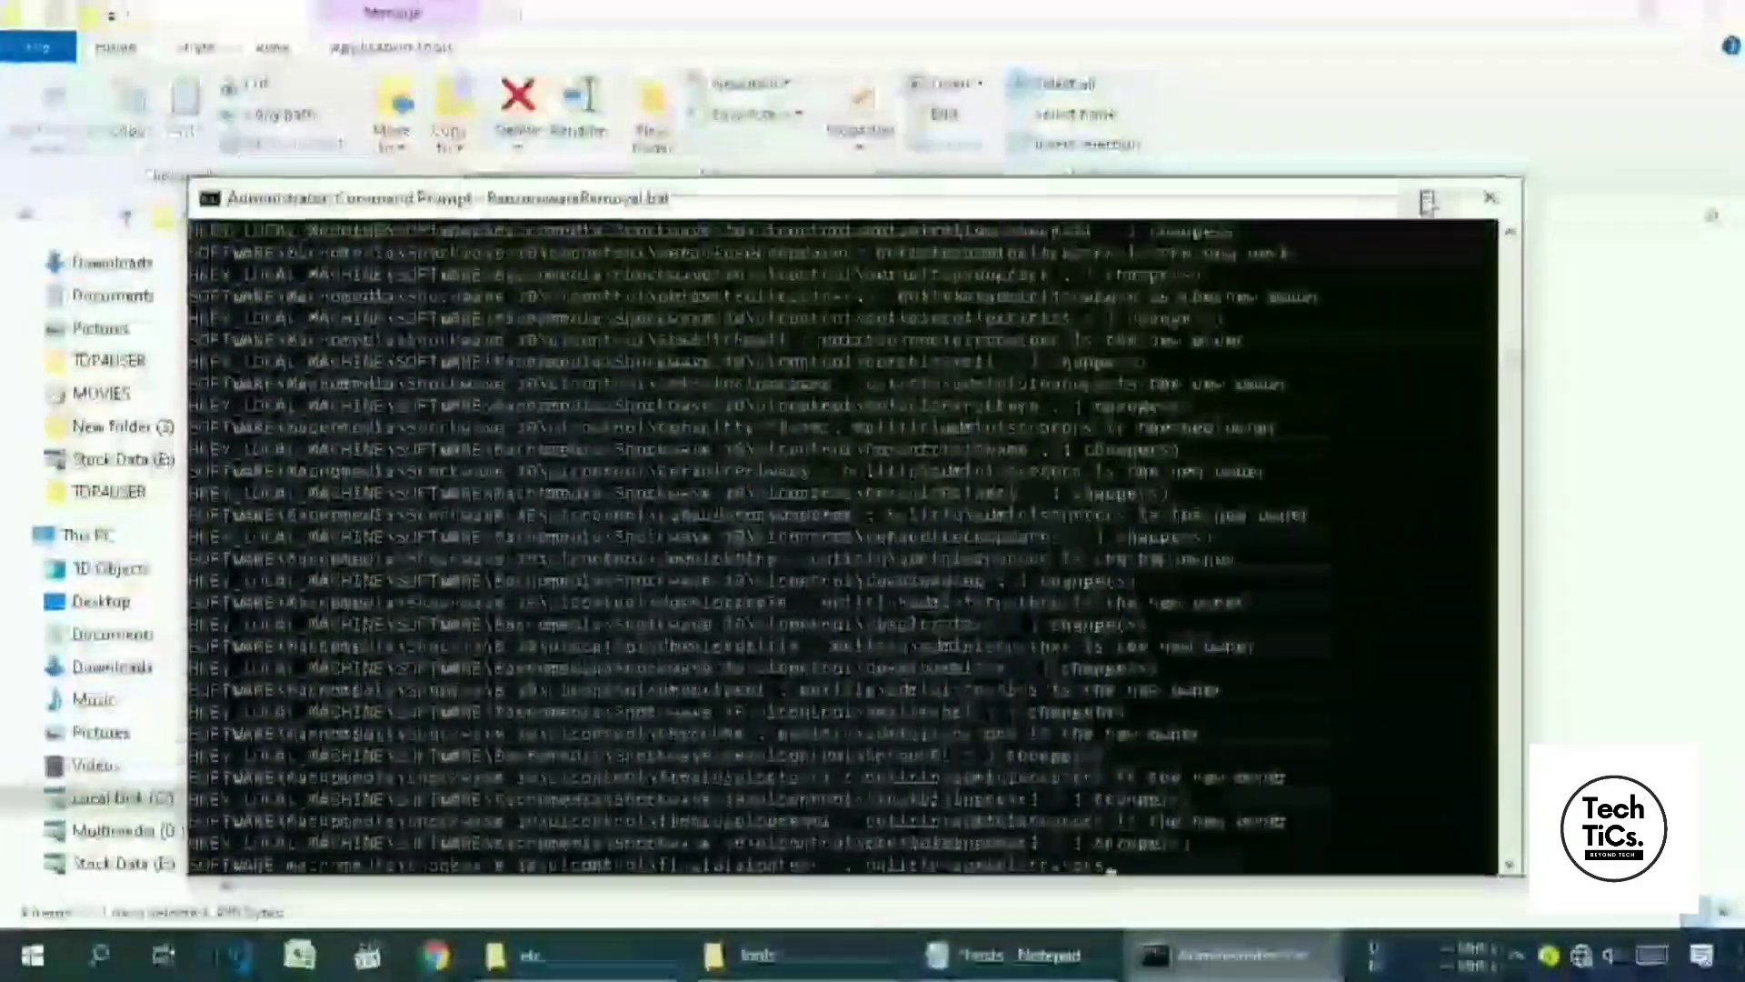
click(1427, 200)
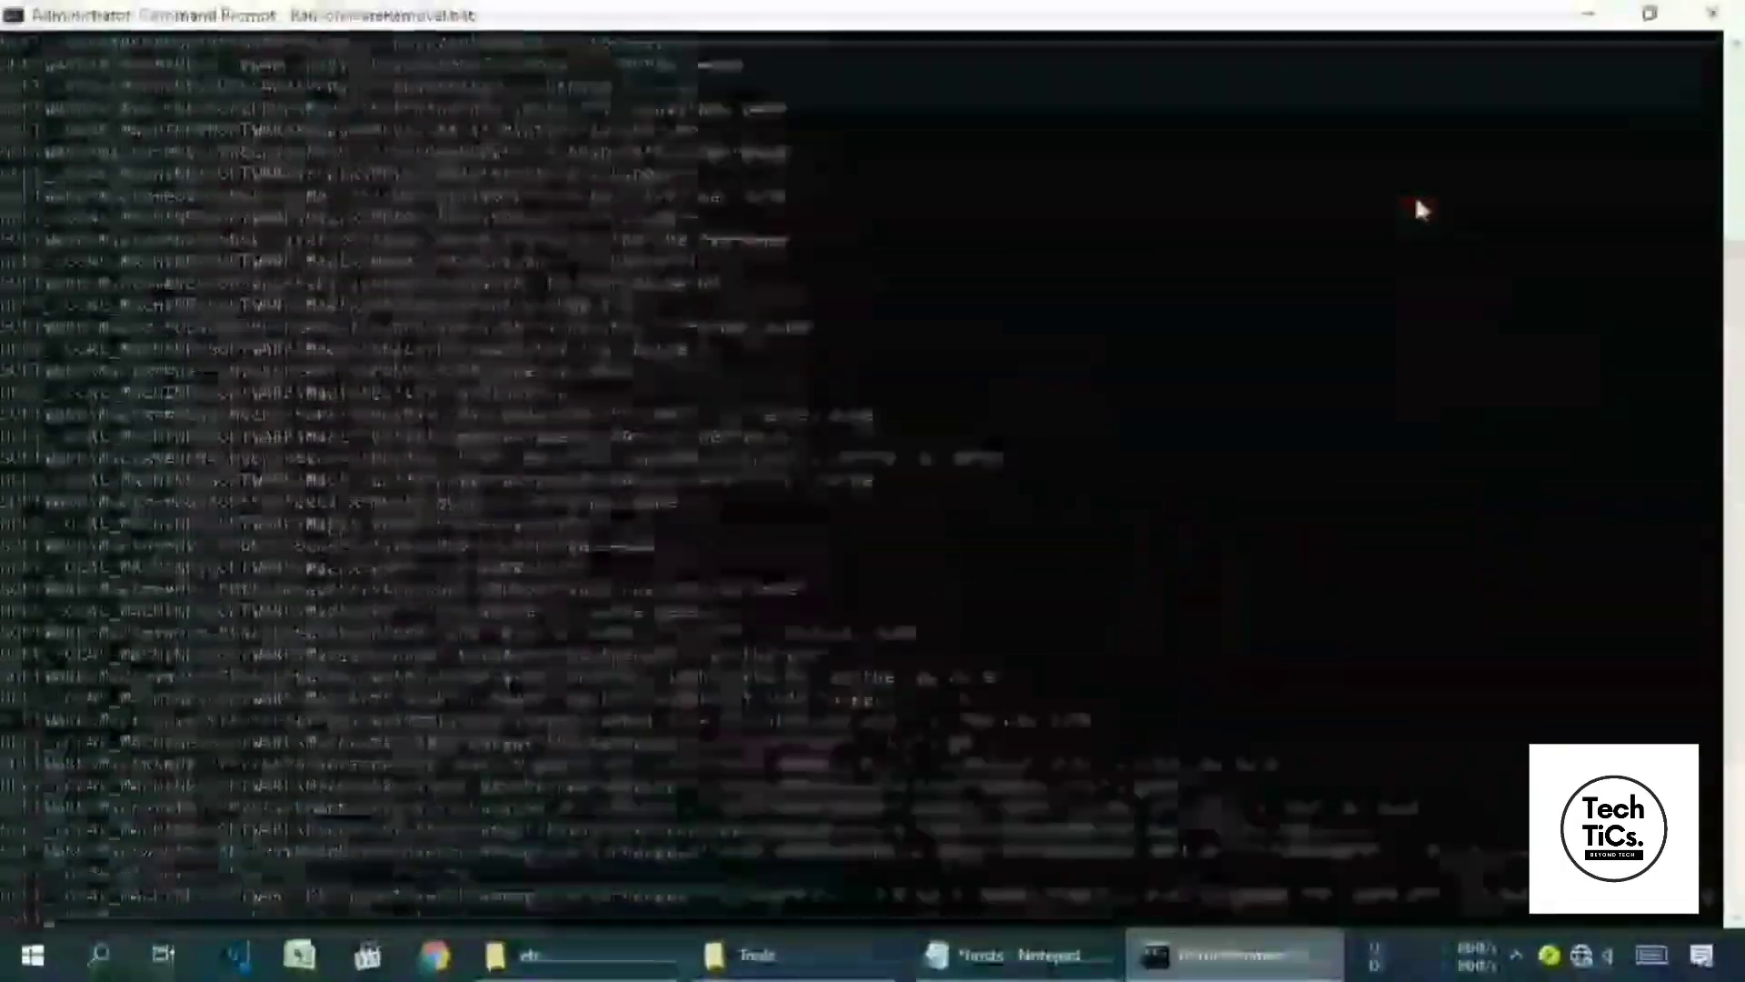